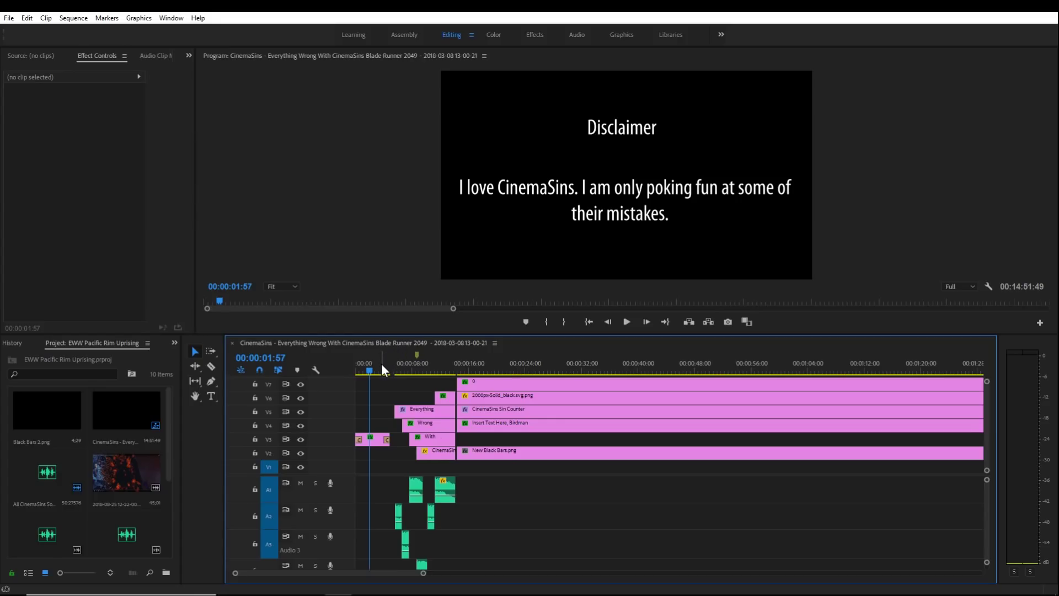
Play the intro titles from about 5 seconds through to their end at about 14 seconds.
{"action": "left_click", "coordinate": [393, 361]}
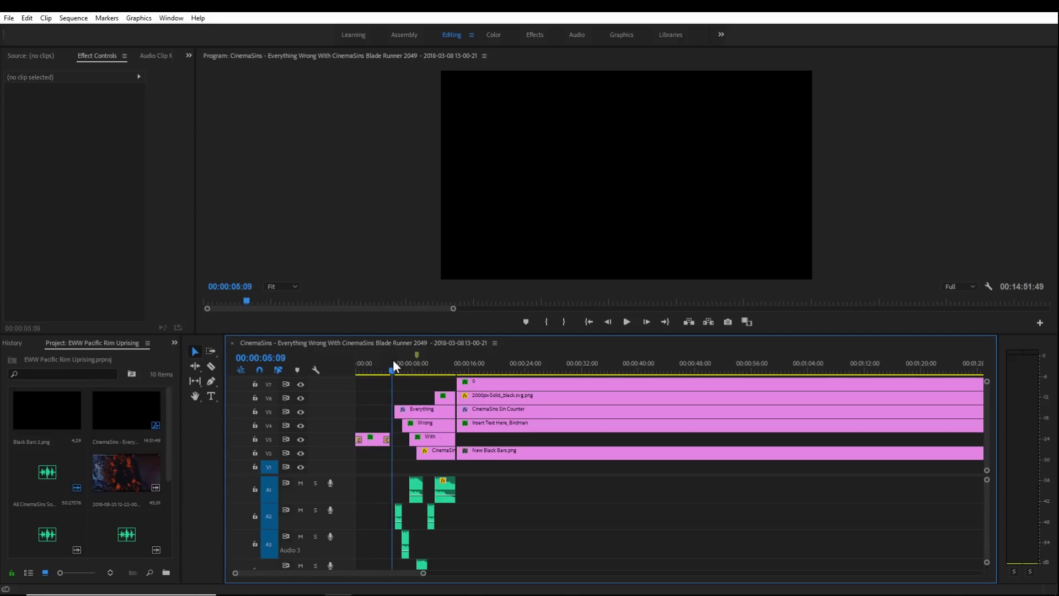
{"action": "left_click_drag", "start_coordinate": [393, 360], "coordinate": [394, 360]}
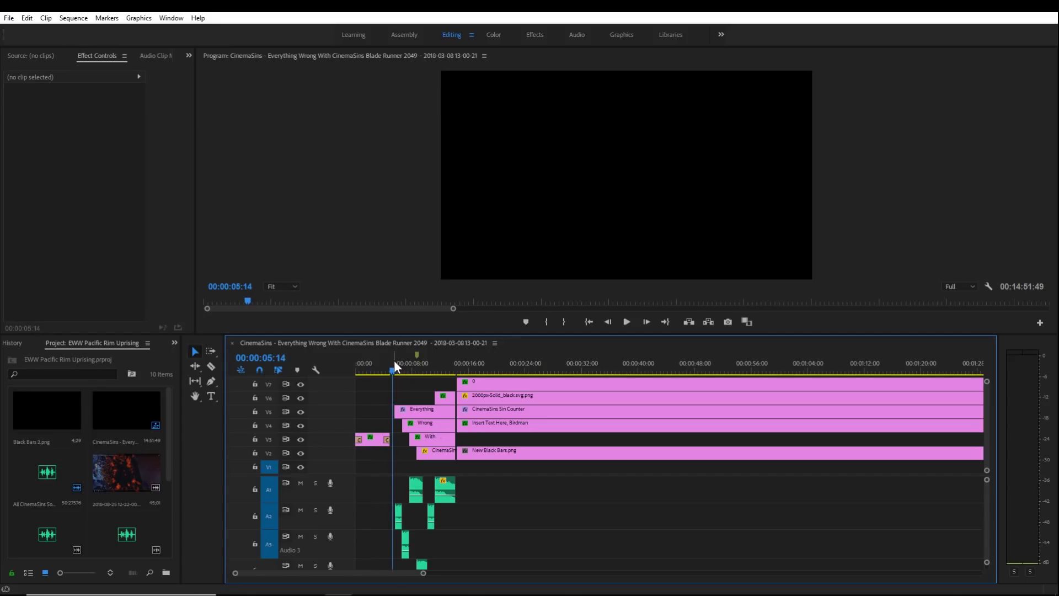
{"action": "left_click", "coordinate": [626, 322]}
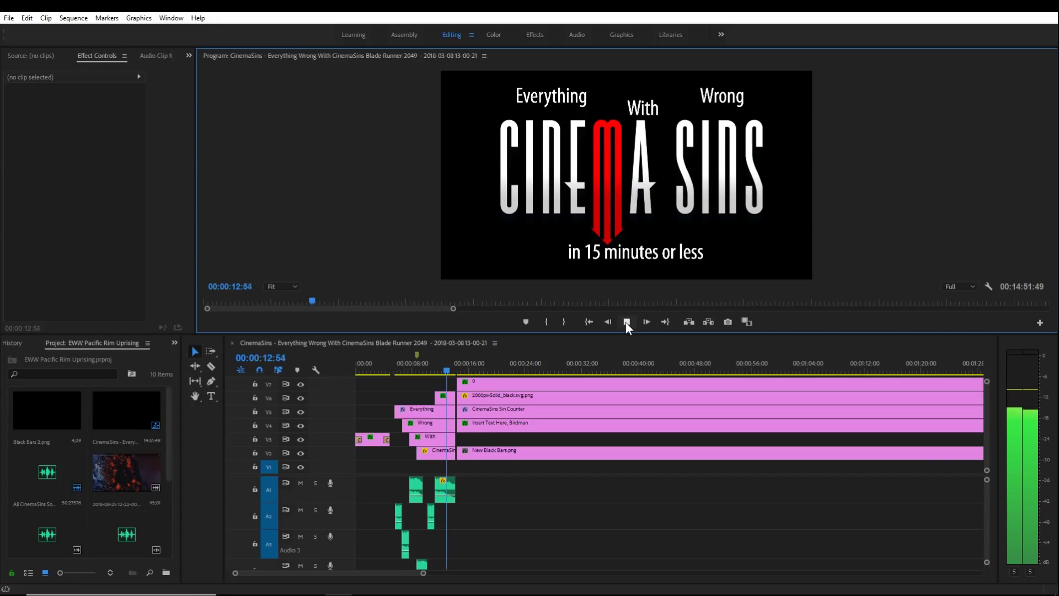
{"action": "left_click", "coordinate": [625, 322]}
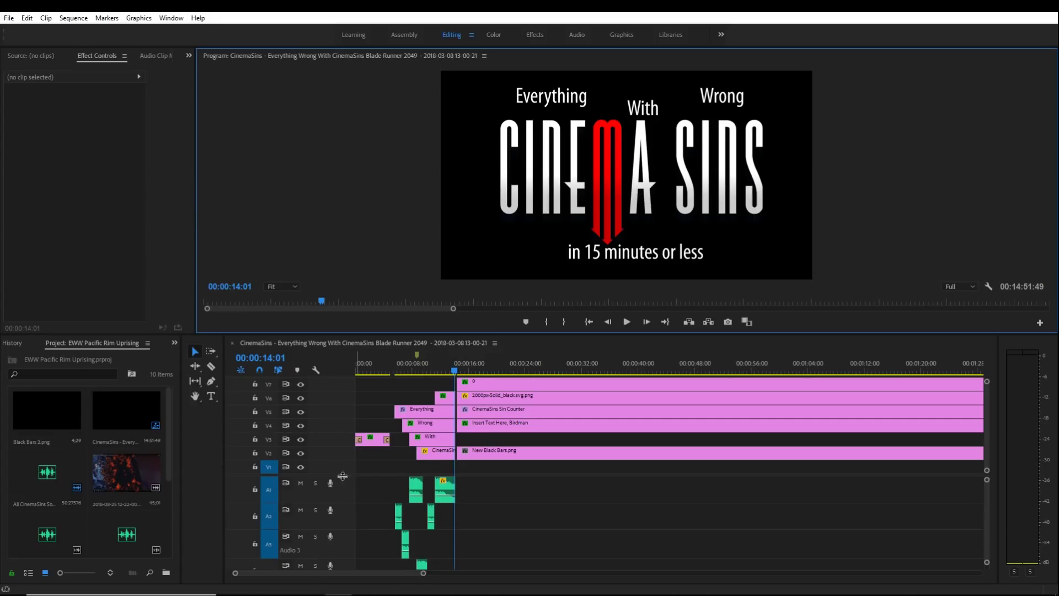
{"action": "left_click_drag", "start_coordinate": [346, 475], "coordinate": [346, 432]}
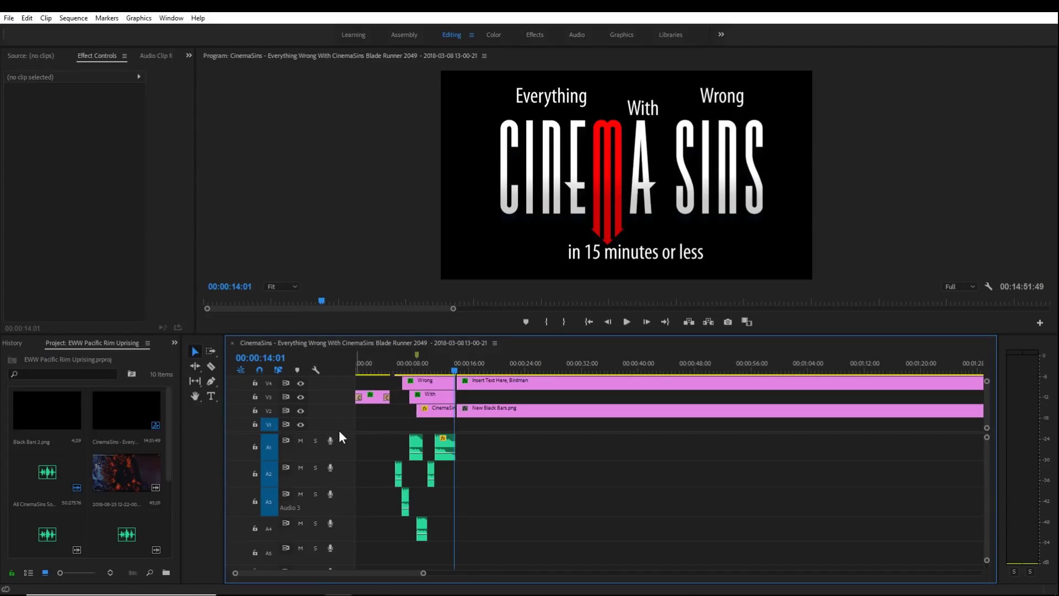
{"action": "left_click_drag", "start_coordinate": [343, 433], "coordinate": [352, 473]}
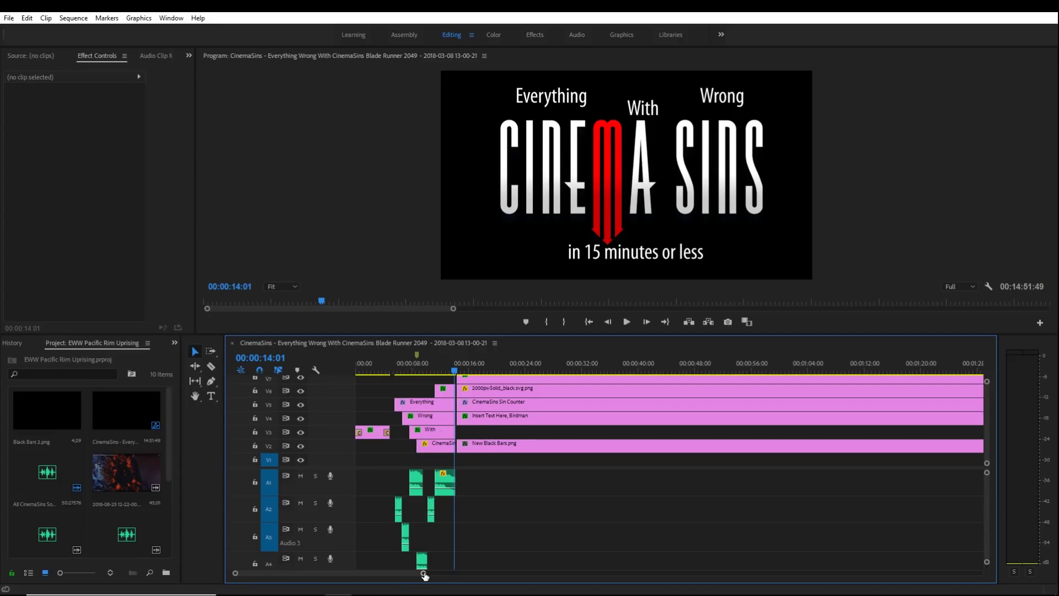
{"action": "mouse_move", "coordinate": [424, 575]}
{"action": "left_mouse_down"}
{"action": "mouse_move", "coordinate": [436, 575]}
{"action": "mouse_move", "coordinate": [416, 571]}
{"action": "left_mouse_up"}
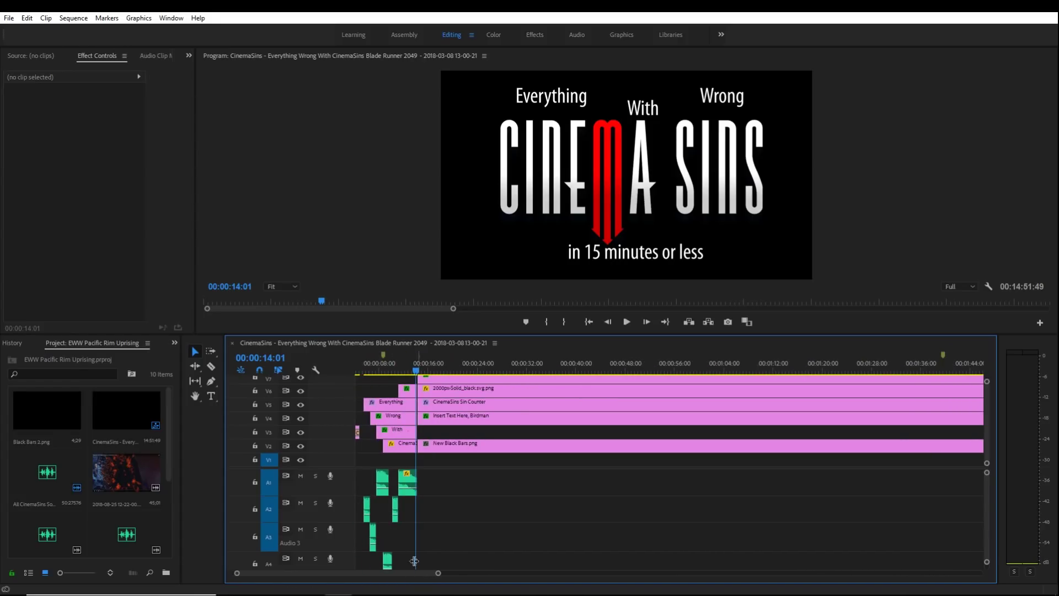
{"action": "left_click_drag", "start_coordinate": [343, 468], "coordinate": [347, 475]}
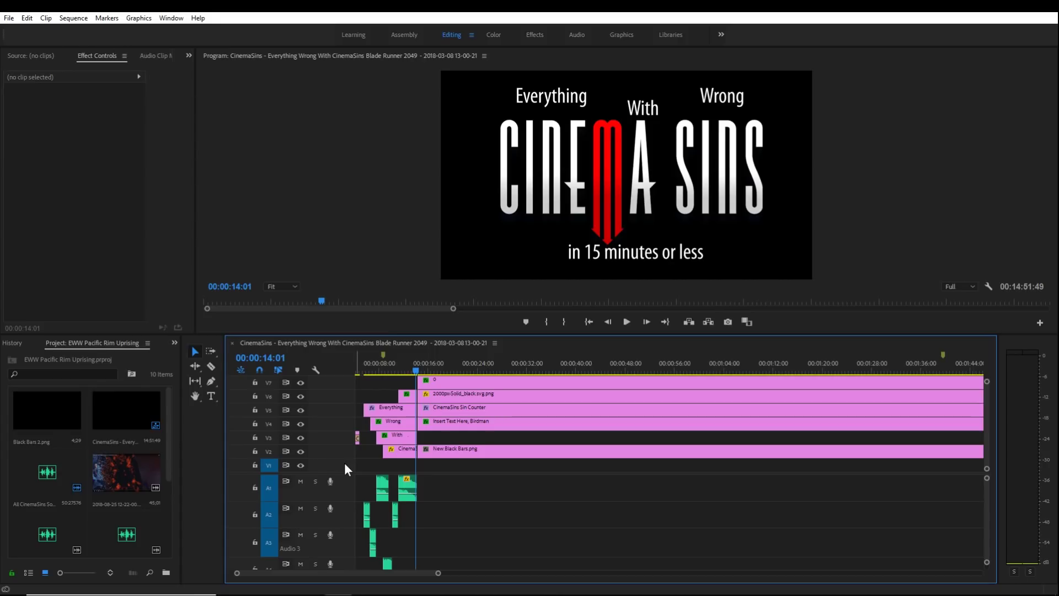
{"action": "left_click_drag", "start_coordinate": [114, 471], "coordinate": [423, 468]}
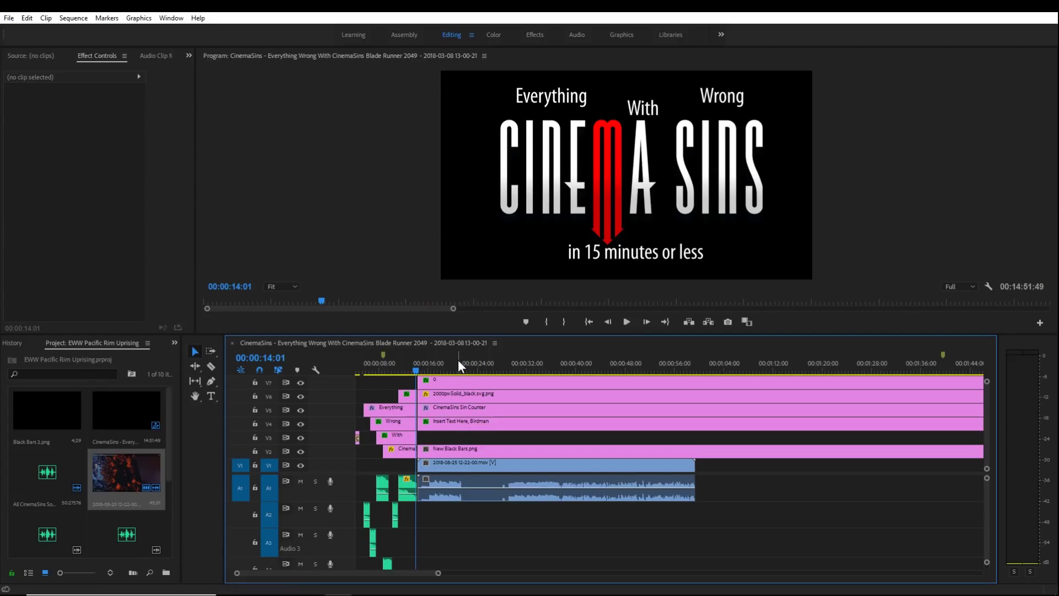
Trim the start of the movie clip to 00:00:29:00 and move the clip back against the end of the intro.
{"action": "left_click_drag", "start_coordinate": [457, 362], "coordinate": [510, 363]}
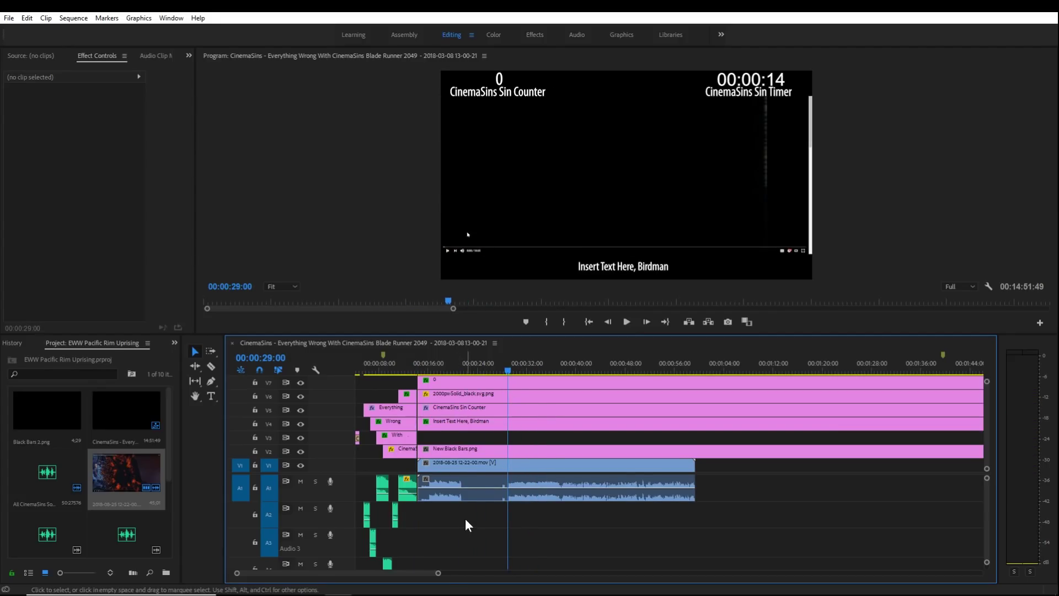
{"action": "mouse_move", "coordinate": [424, 465]}
{"action": "left_mouse_down"}
{"action": "mouse_move", "coordinate": [514, 465]}
{"action": "mouse_move", "coordinate": [434, 469]}
{"action": "left_mouse_up"}
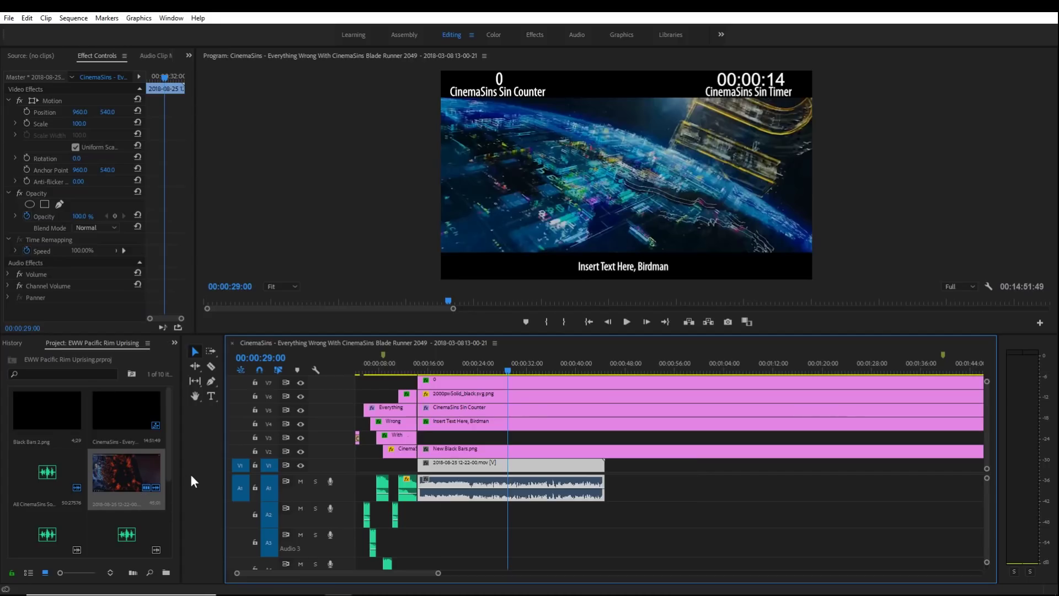
Add the Sample Audio clip to track A2 beneath the movie clip, starting at about 22 seconds, and mute that track.
{"action": "left_click_drag", "start_coordinate": [170, 445], "coordinate": [471, 515]}
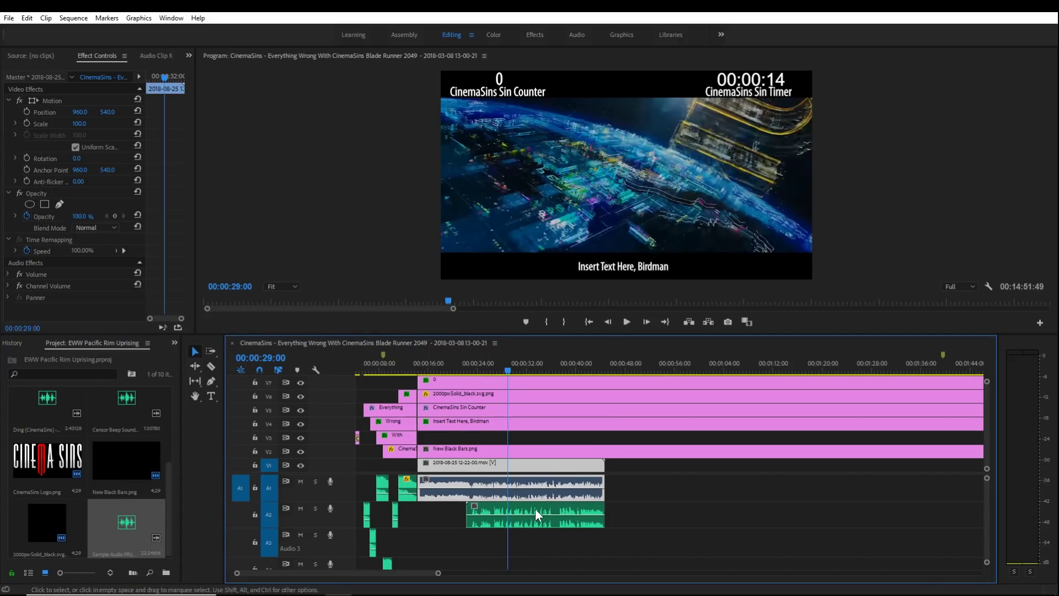
{"action": "left_click", "coordinate": [299, 508]}
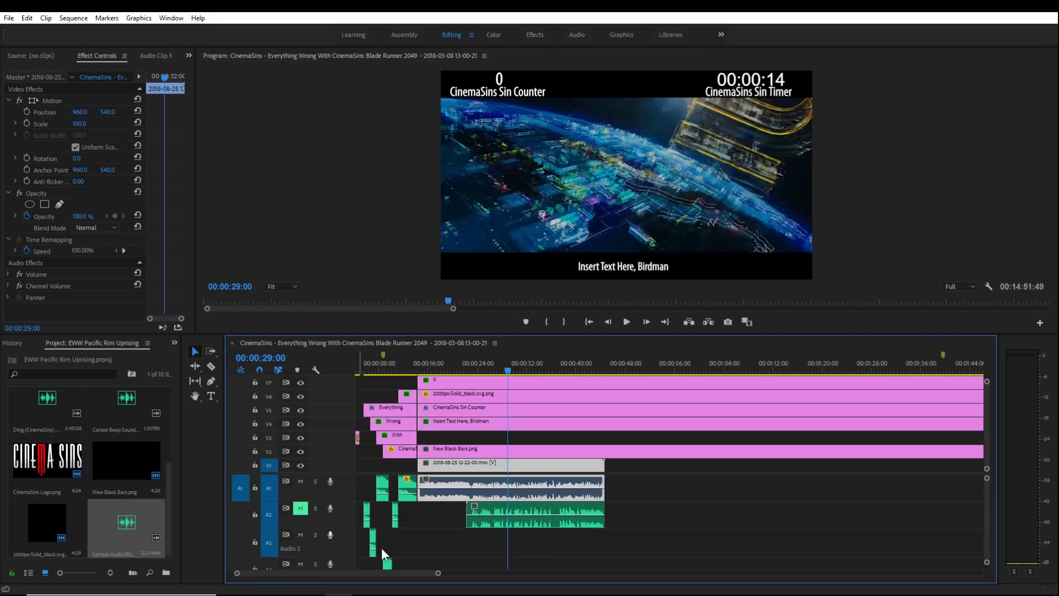
Play the movie clip's opening, trim its start to 00:00:22:59 and move the clip back against the end of the intro.
{"action": "left_click", "coordinate": [463, 362]}
{"action": "left_click", "coordinate": [409, 359]}
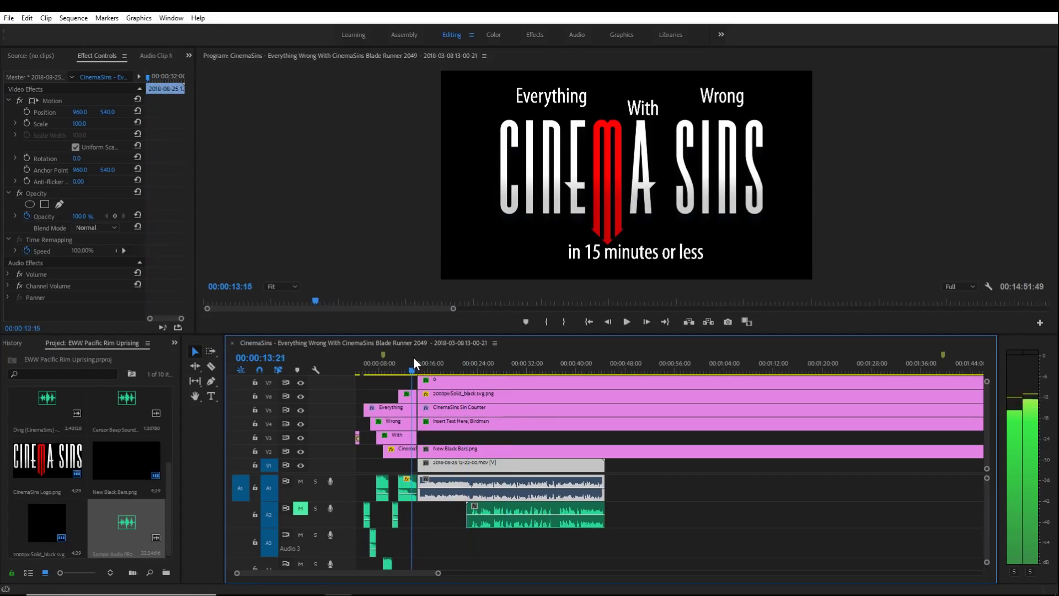
{"action": "left_click", "coordinate": [625, 321]}
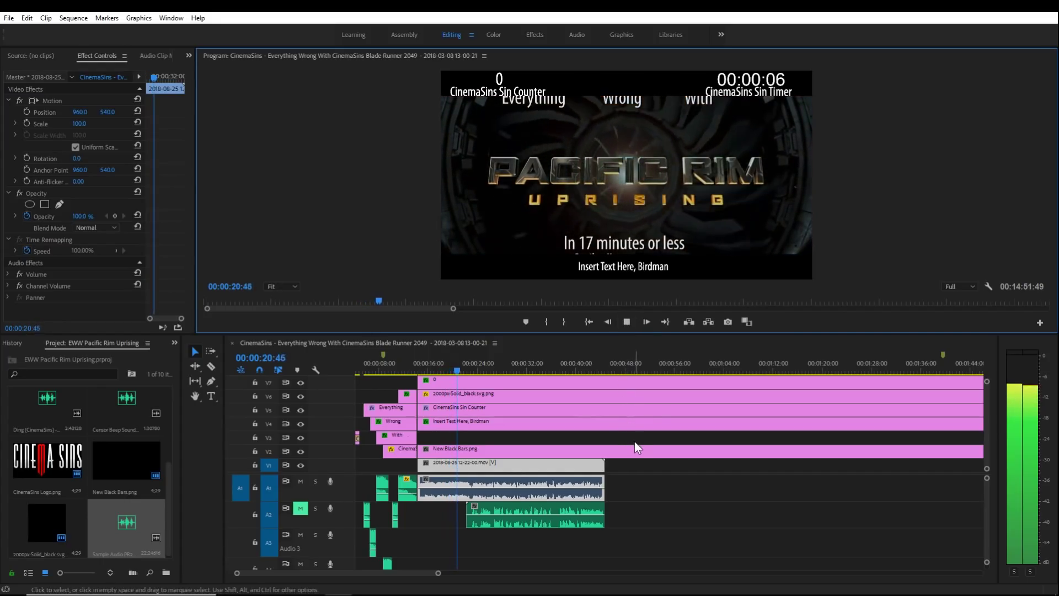
{"action": "left_click", "coordinate": [627, 321]}
{"action": "left_click_drag", "start_coordinate": [482, 369], "coordinate": [473, 369]}
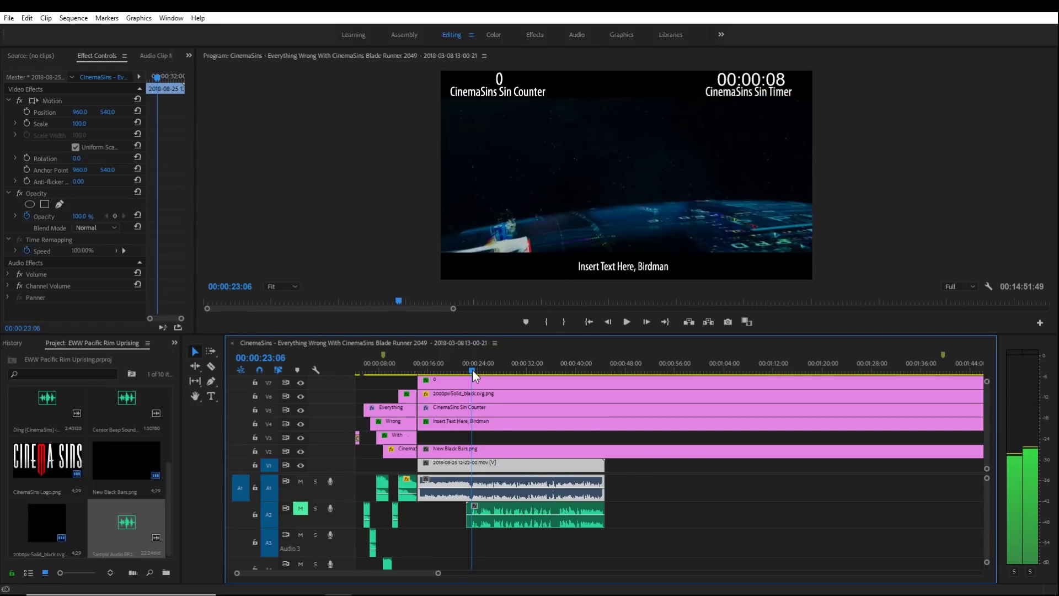
{"action": "left_click_drag", "start_coordinate": [472, 369], "coordinate": [472, 370]}
{"action": "left_click", "coordinate": [472, 370]}
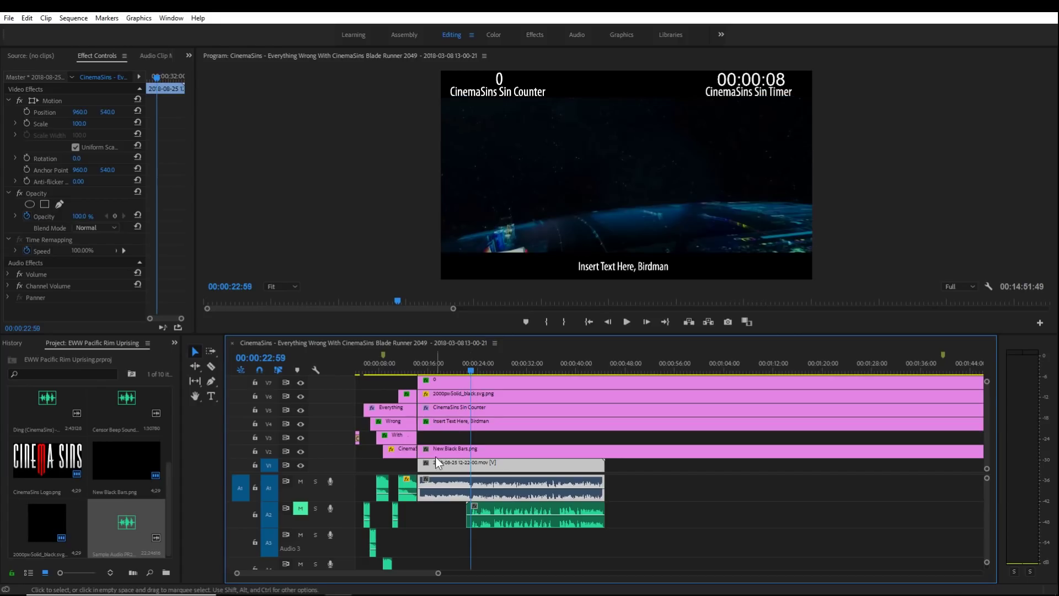
{"action": "left_click_drag", "start_coordinate": [425, 463], "coordinate": [472, 470]}
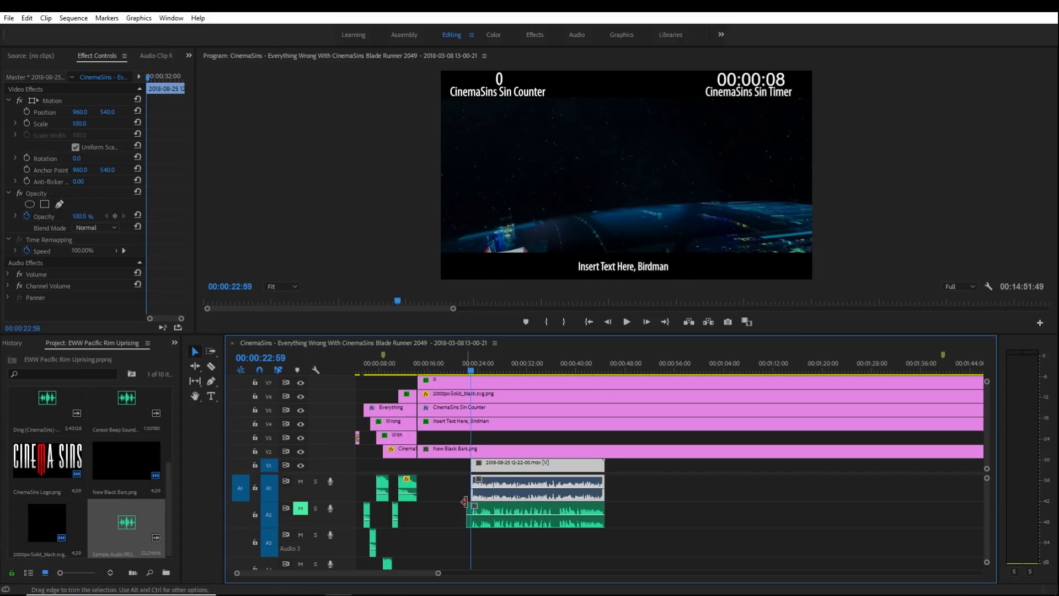
{"action": "left_click_drag", "start_coordinate": [440, 573], "coordinate": [491, 451]}
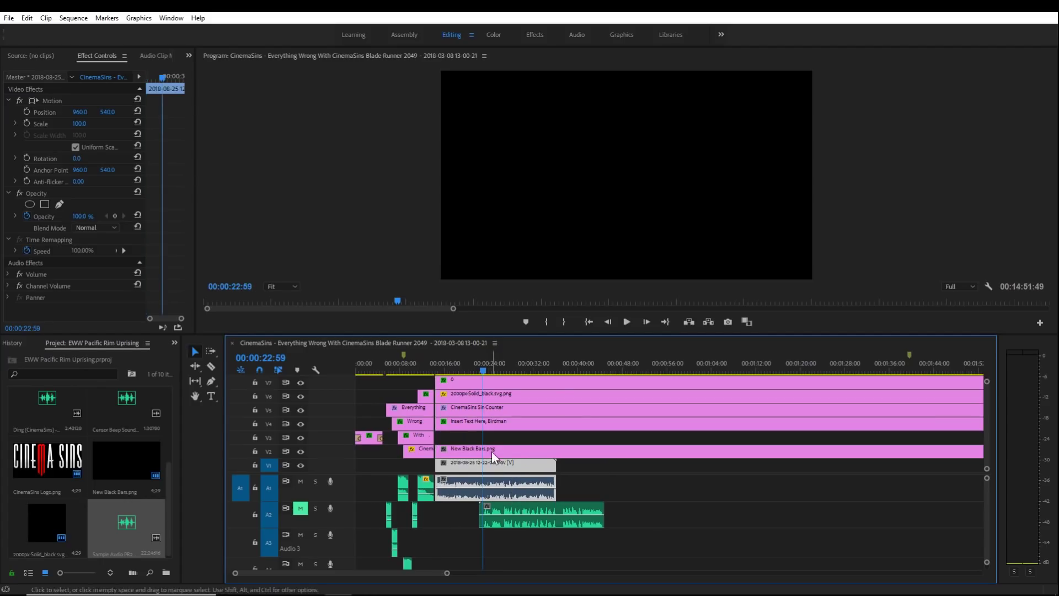
Play the movie clip from its start and move the Sample Audio on A2 to begin where the movie clip ends.
{"action": "left_click", "coordinate": [448, 364]}
{"action": "left_click_drag", "start_coordinate": [448, 363], "coordinate": [436, 362]}
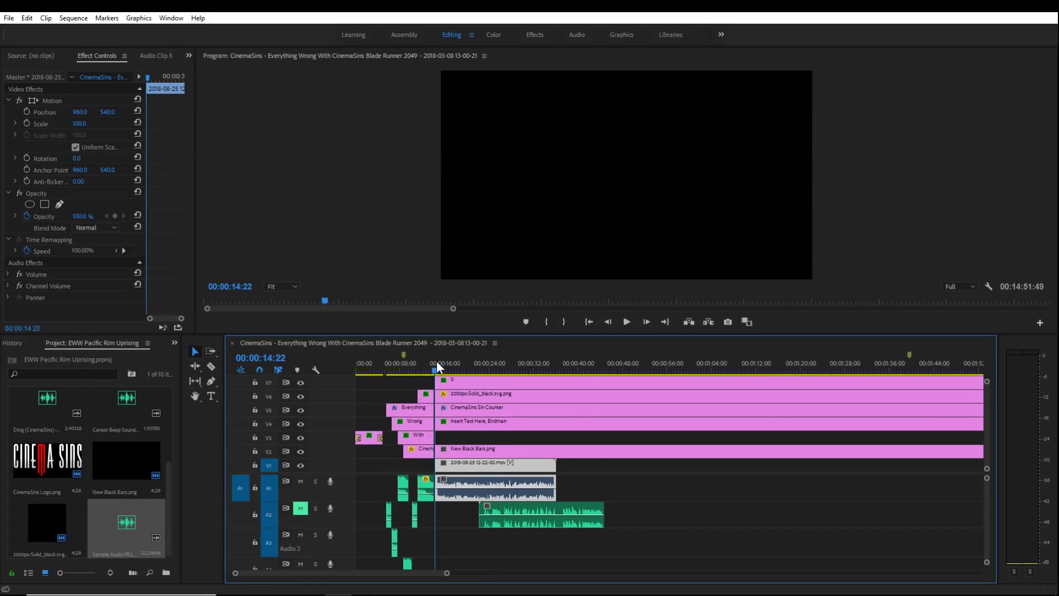
{"action": "key", "text": "space"}
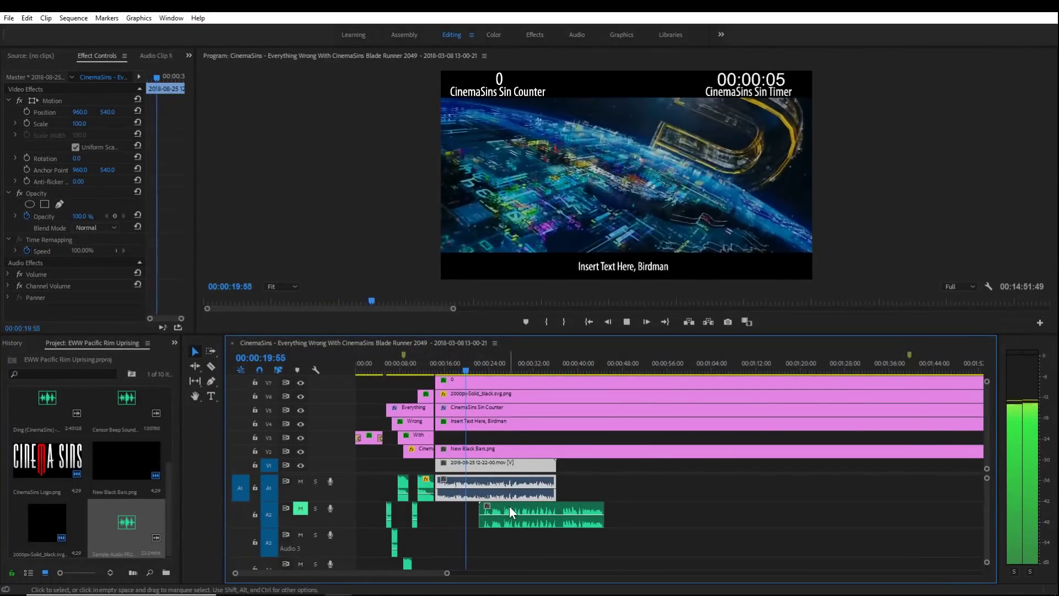
{"action": "left_click_drag", "start_coordinate": [512, 509], "coordinate": [580, 517]}
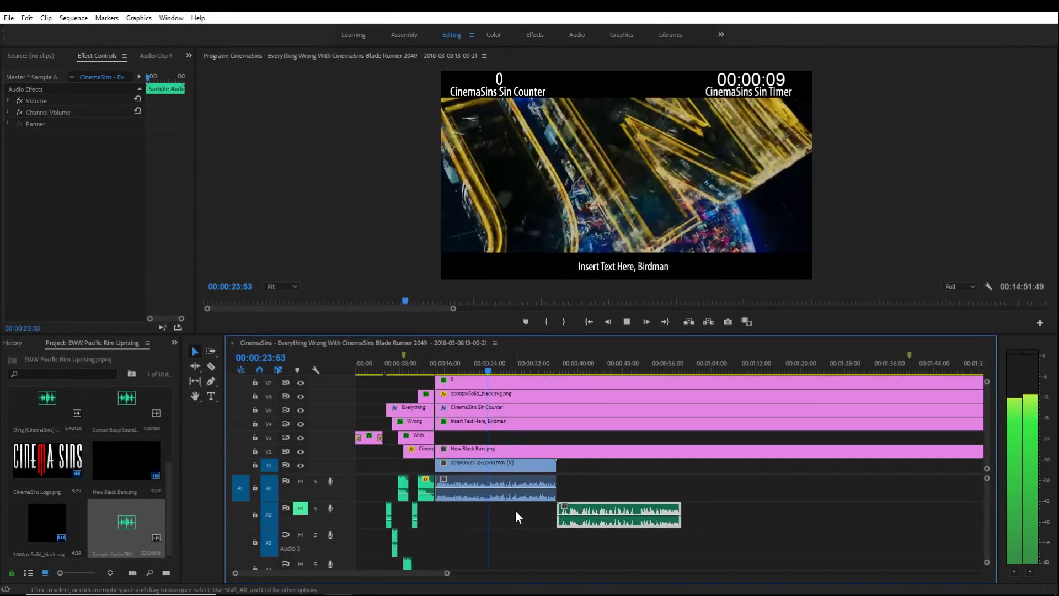
Stop playback and split the movie clip with the Razor tool at 00:00:23:58.
{"action": "key", "text": "space"}
{"action": "key", "text": "Left"}
{"action": "key", "text": "Left"}
{"action": "key", "text": "Left"}
{"action": "key", "text": "Left"}
{"action": "key", "text": "Left"}
{"action": "key", "text": "Left"}
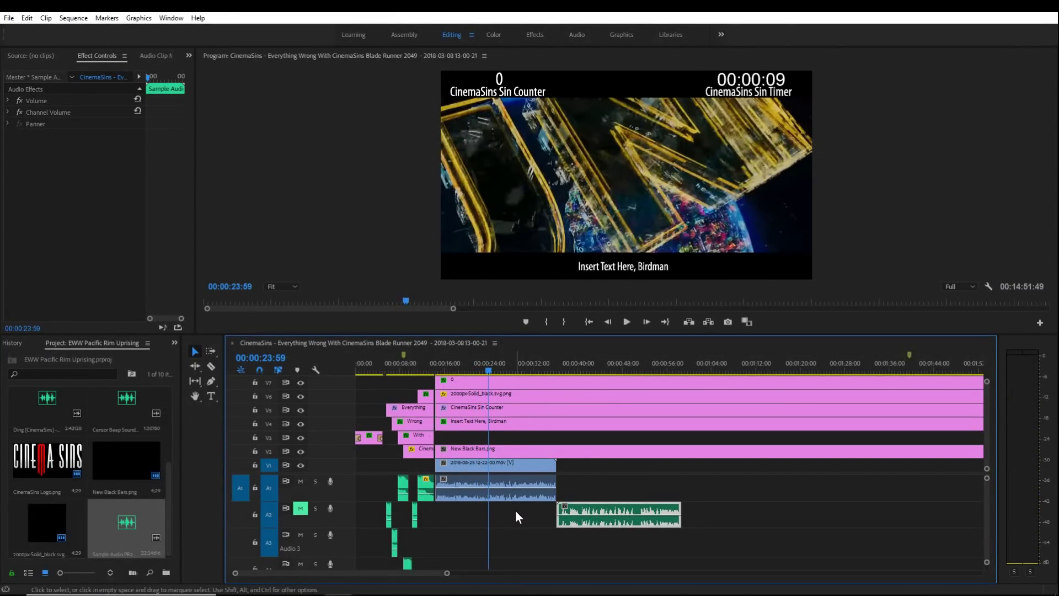
{"action": "key", "text": "Right"}
{"action": "key", "text": "Right"}
{"action": "left_click", "coordinate": [211, 366]}
{"action": "left_click", "coordinate": [495, 472]}
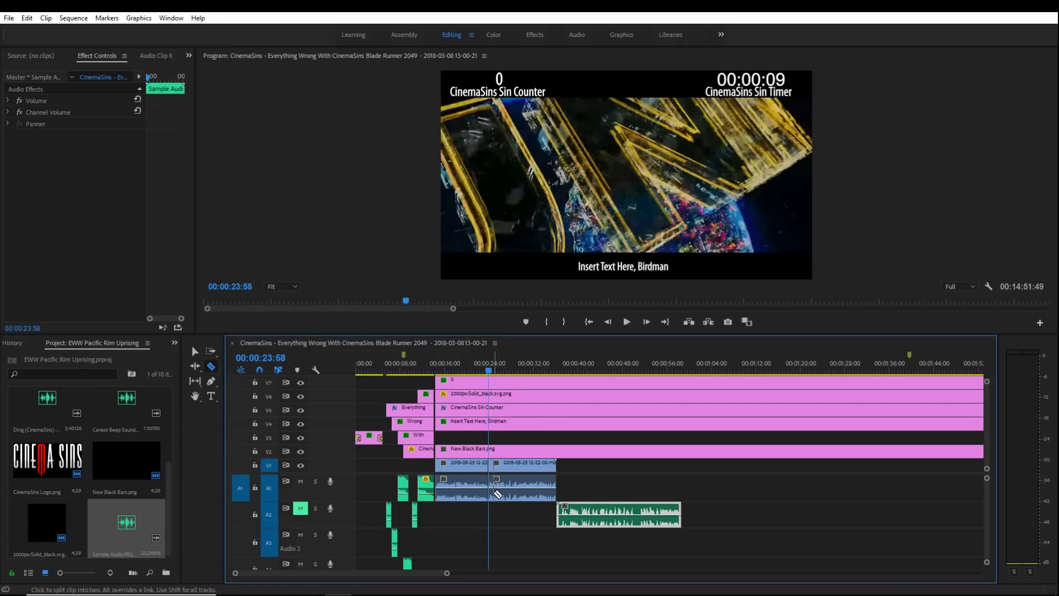
Move the second movie section to start at about 36 seconds and the Sample Audio to start at the split.
{"action": "key", "text": "v"}
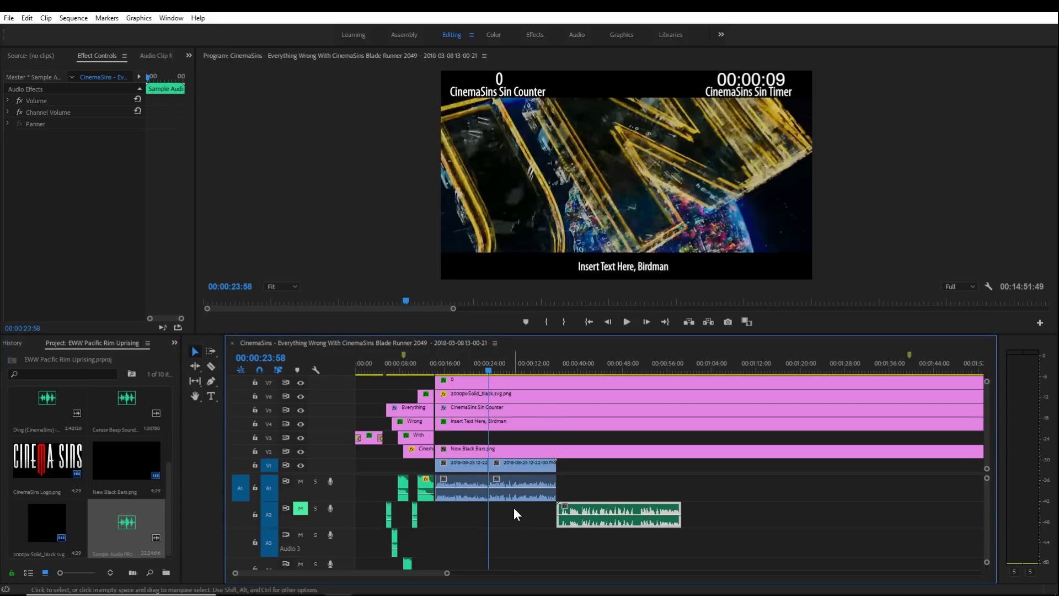
{"action": "left_click_drag", "start_coordinate": [513, 469], "coordinate": [585, 469]}
{"action": "left_click_drag", "start_coordinate": [607, 508], "coordinate": [537, 511]}
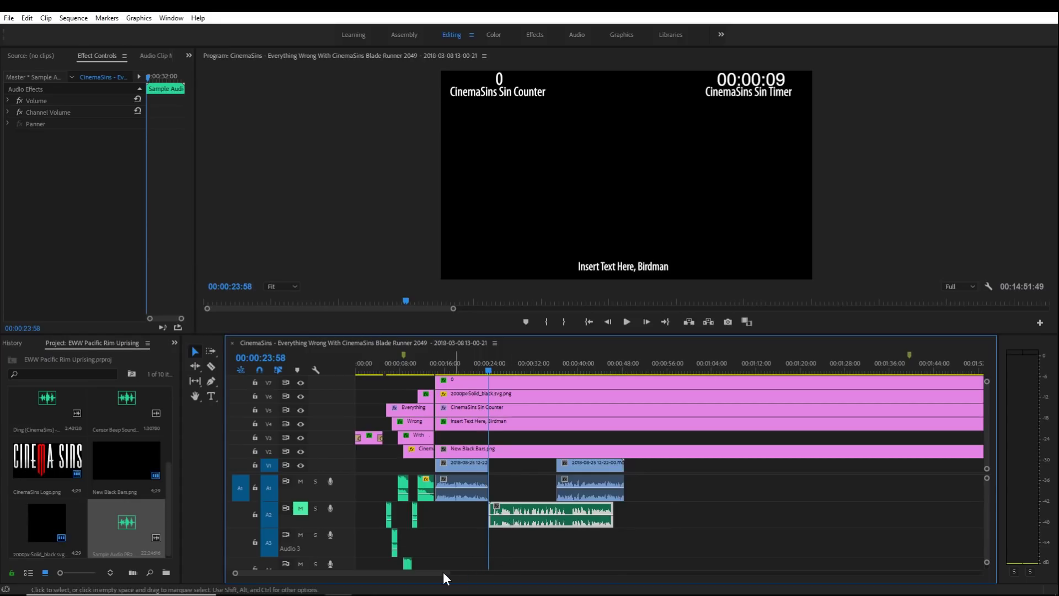
Trim the silent lead-in off the Sample Audio and slide the clip back to the end of the first movie section.
{"action": "left_click_drag", "start_coordinate": [444, 572], "coordinate": [343, 571]}
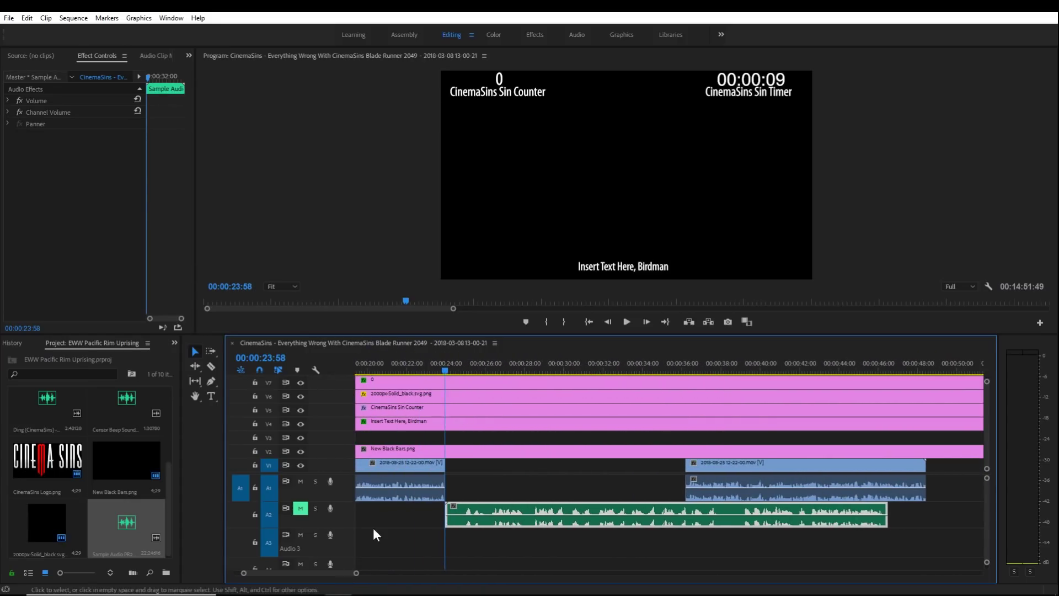
{"action": "left_click_drag", "start_coordinate": [448, 504], "coordinate": [484, 507]}
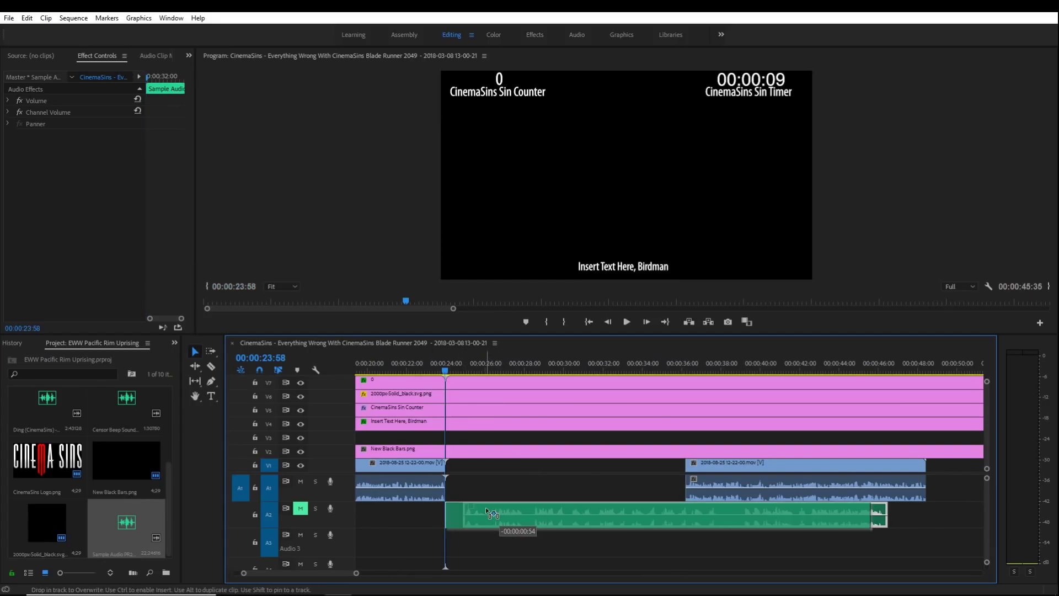
Move the second movie section further along the timeline so it starts at about 39 seconds.
{"action": "left_click", "coordinate": [672, 483]}
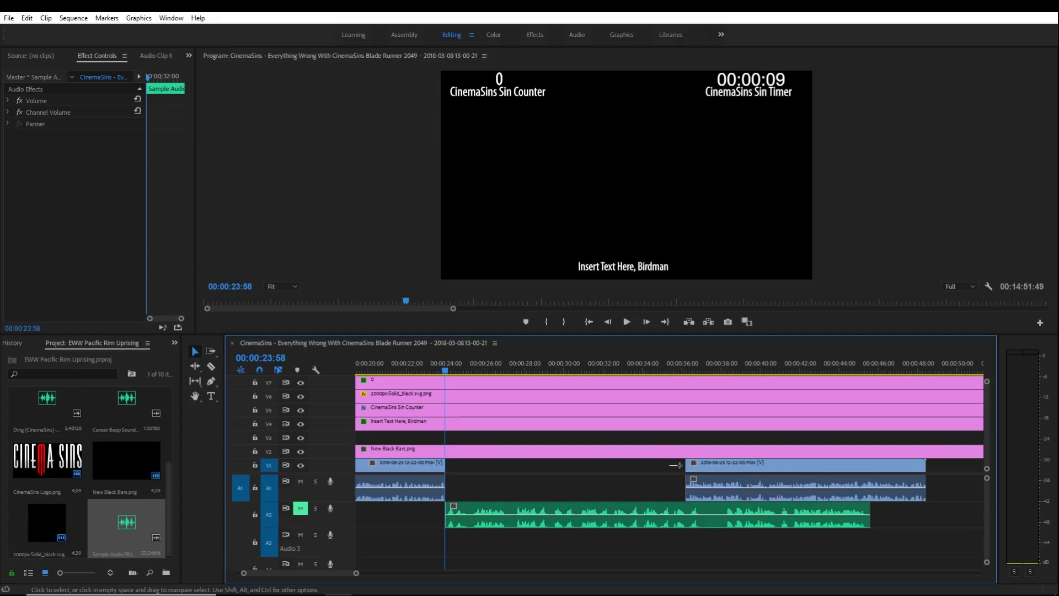
{"action": "left_click_drag", "start_coordinate": [713, 471], "coordinate": [763, 471]}
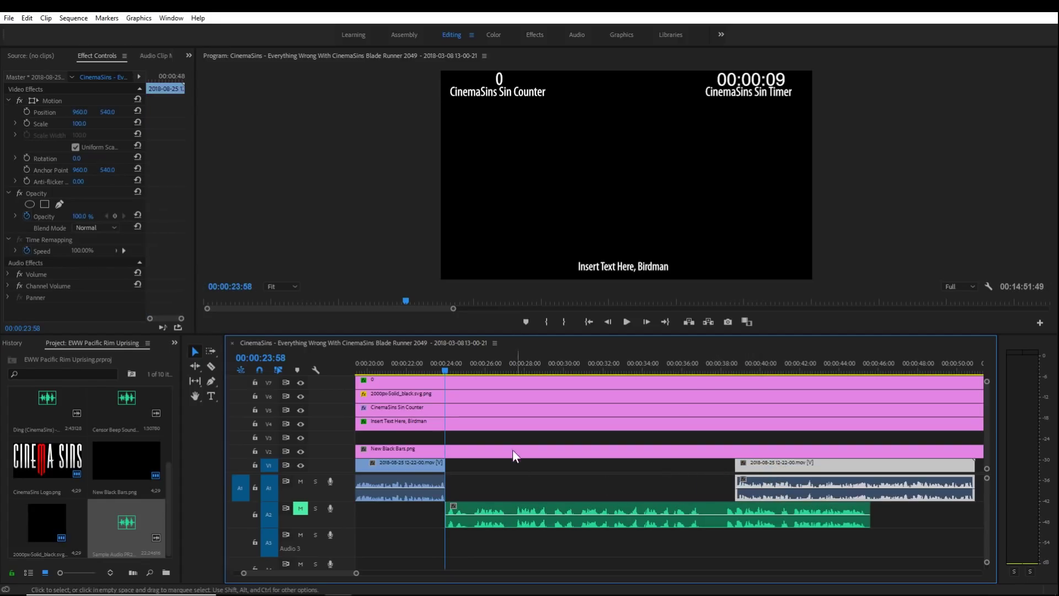
Unmute track A2 and play the timeline from just before the Sample Audio begins.
{"action": "key", "text": "space"}
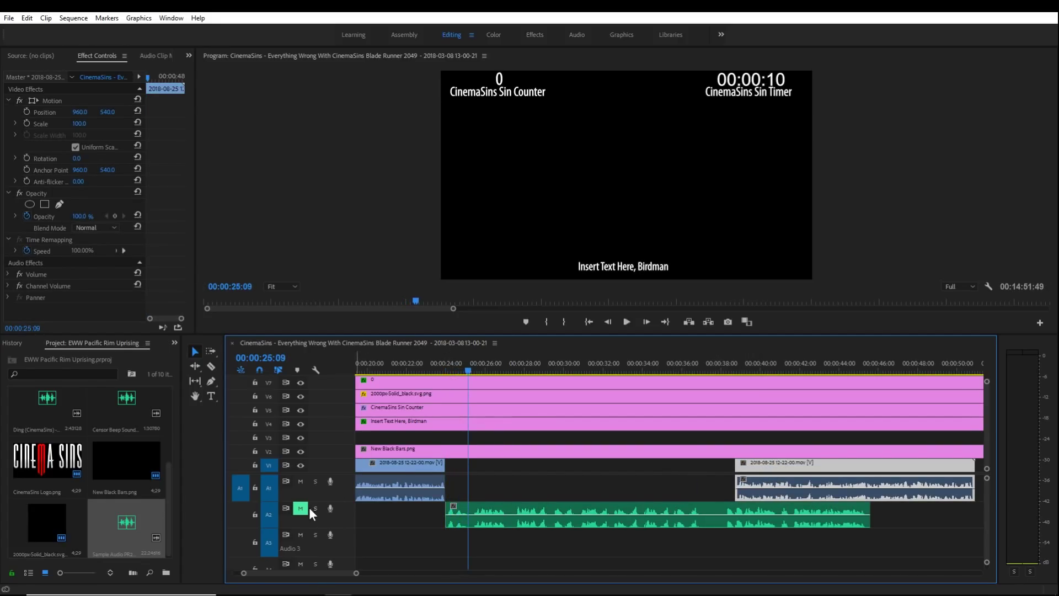
{"action": "left_click", "coordinate": [299, 510]}
{"action": "left_click", "coordinate": [436, 363]}
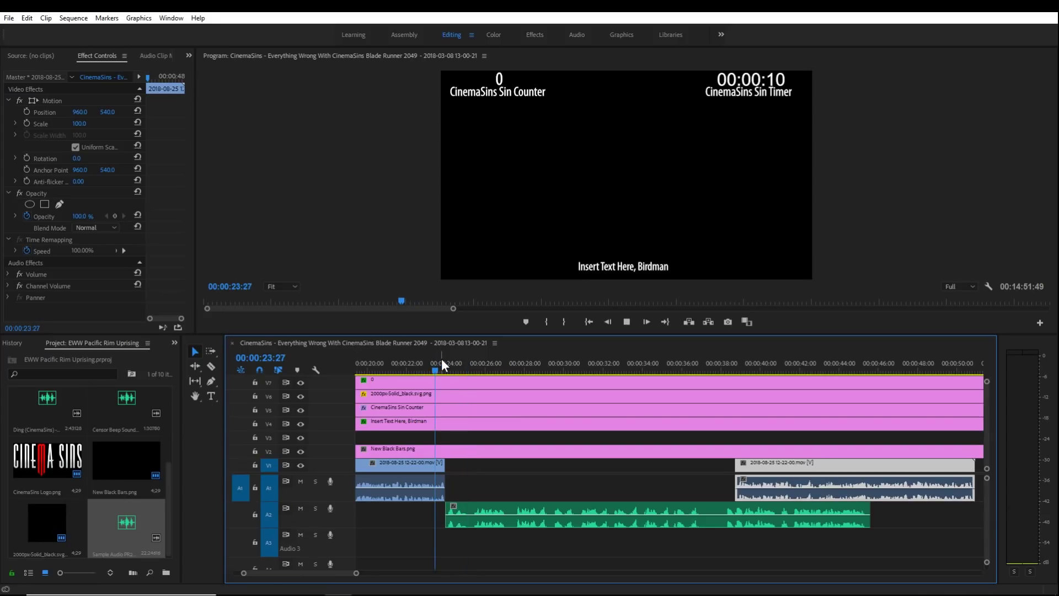
{"action": "key", "text": "space"}
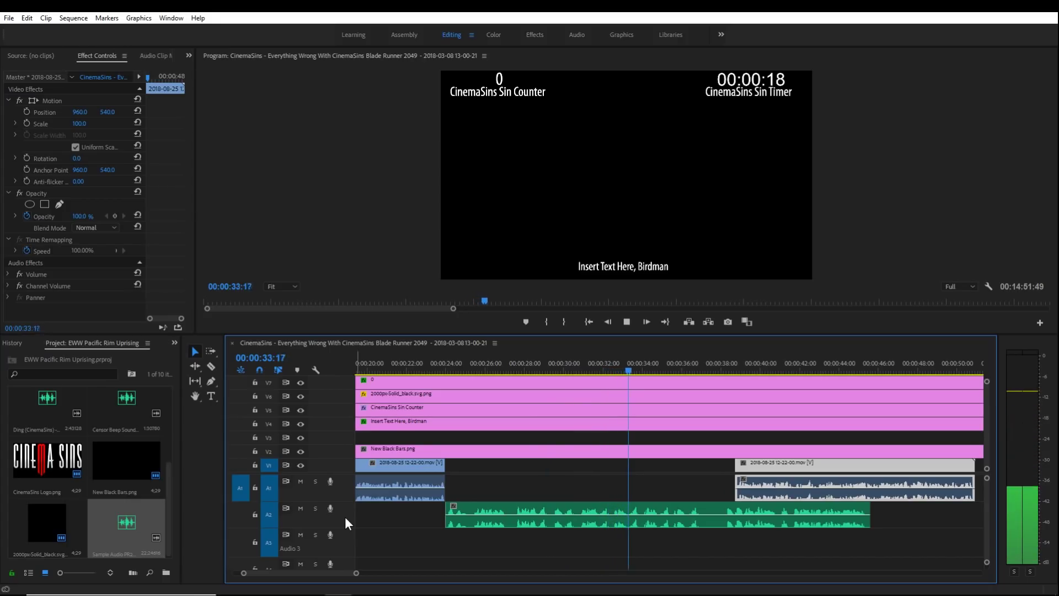
Stop playback and split the Sample Audio on A2 with the Razor tool at 00:00:33:55.
{"action": "key", "text": "space"}
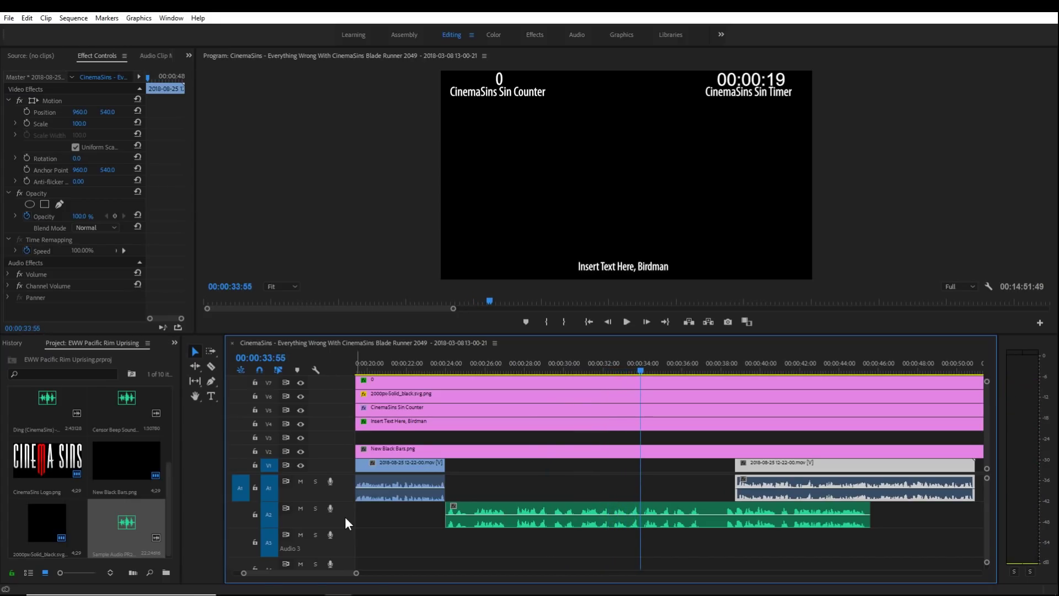
{"action": "left_click", "coordinate": [211, 366]}
{"action": "left_click", "coordinate": [646, 517]}
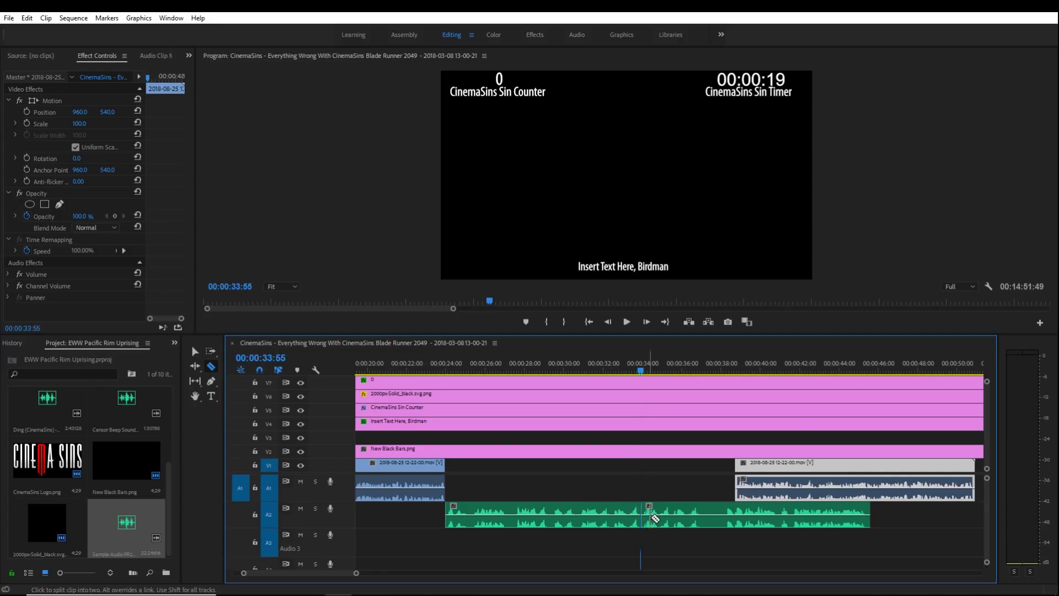
Move the second part of the Sample Audio to about 40 seconds and slide the second movie section back to the split at 00:00:33:55.
{"action": "scroll", "coordinate": [376, 577], "scroll_direction": "down", "scroll_amount": 3}
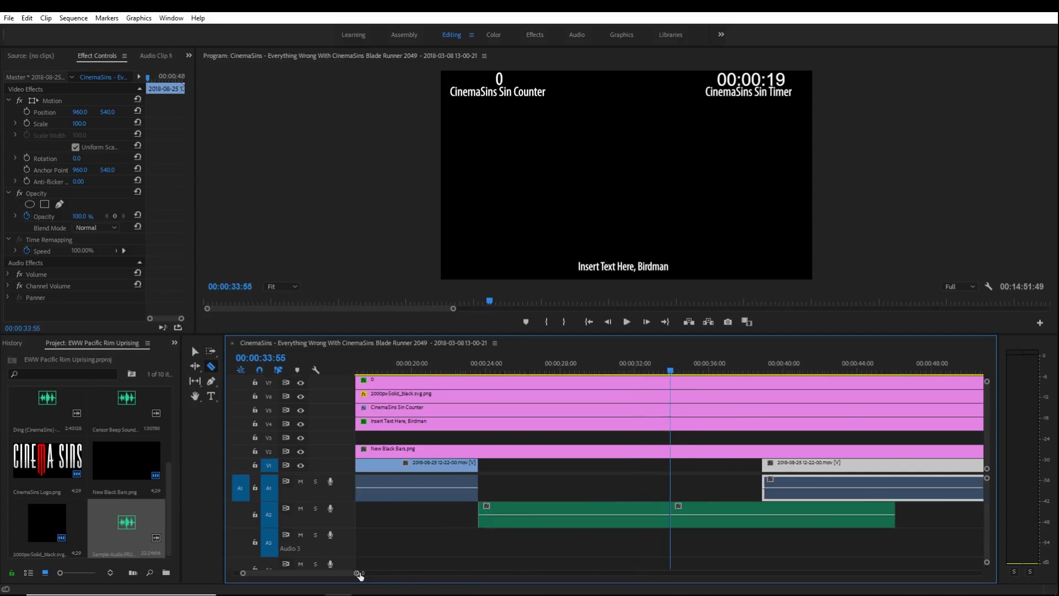
{"action": "key", "text": "v"}
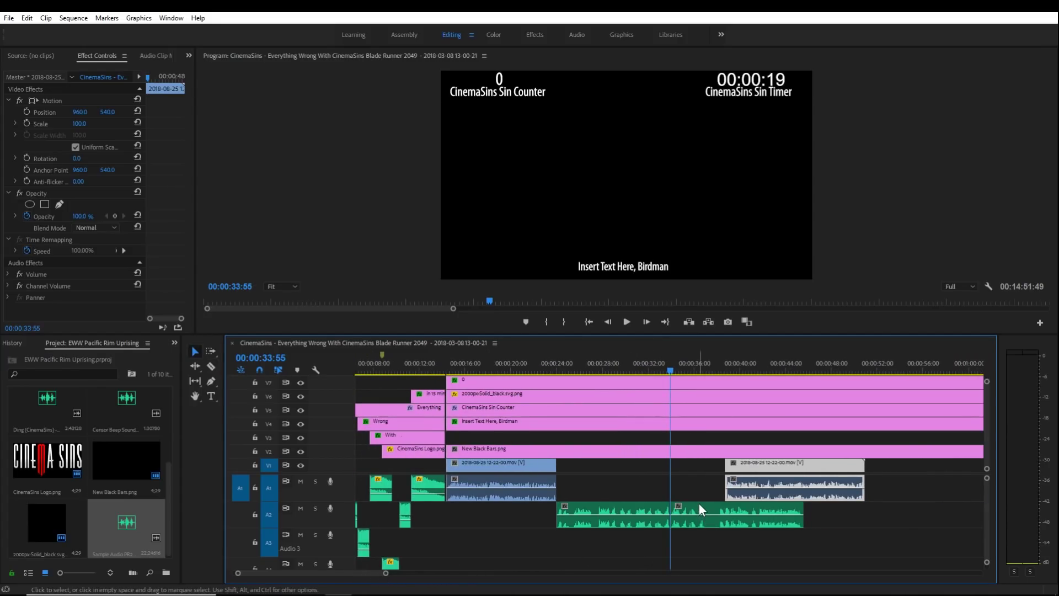
{"action": "left_click_drag", "start_coordinate": [699, 503], "coordinate": [774, 504]}
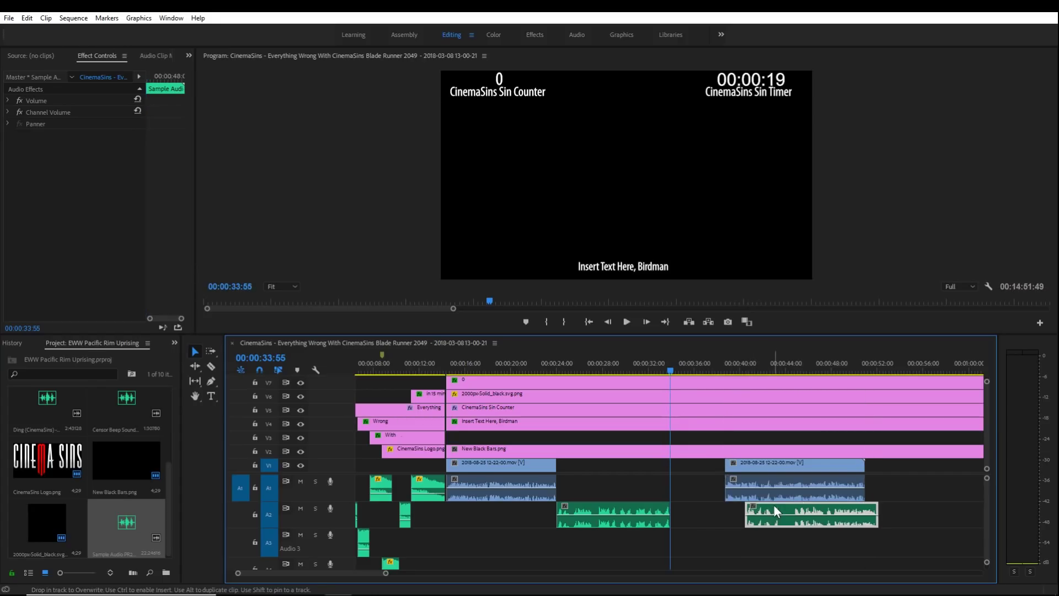
{"action": "left_click", "coordinate": [730, 481]}
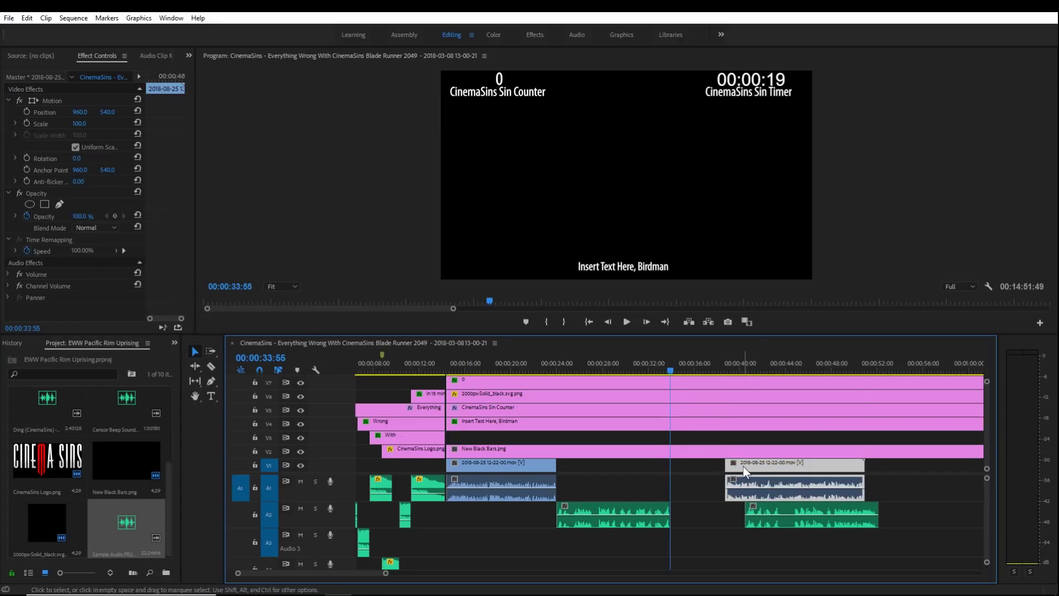
{"action": "left_click_drag", "start_coordinate": [743, 466], "coordinate": [688, 467]}
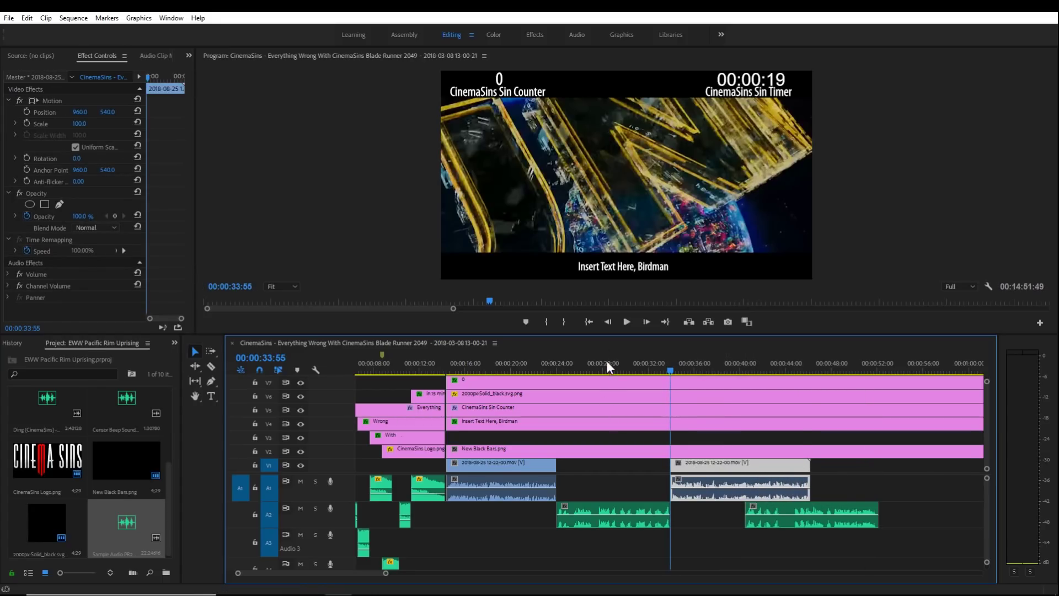
Play the timeline from the start of the first movie section through the commentary into the second movie section.
{"action": "left_click", "coordinate": [499, 364]}
{"action": "left_click_drag", "start_coordinate": [500, 361], "coordinate": [449, 352]}
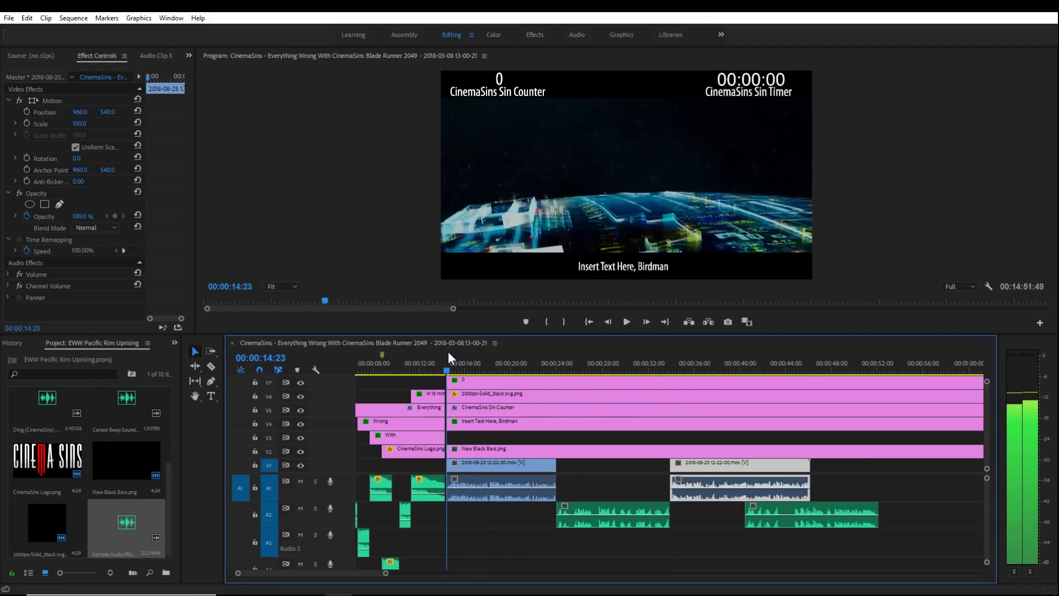
{"action": "key", "text": "space"}
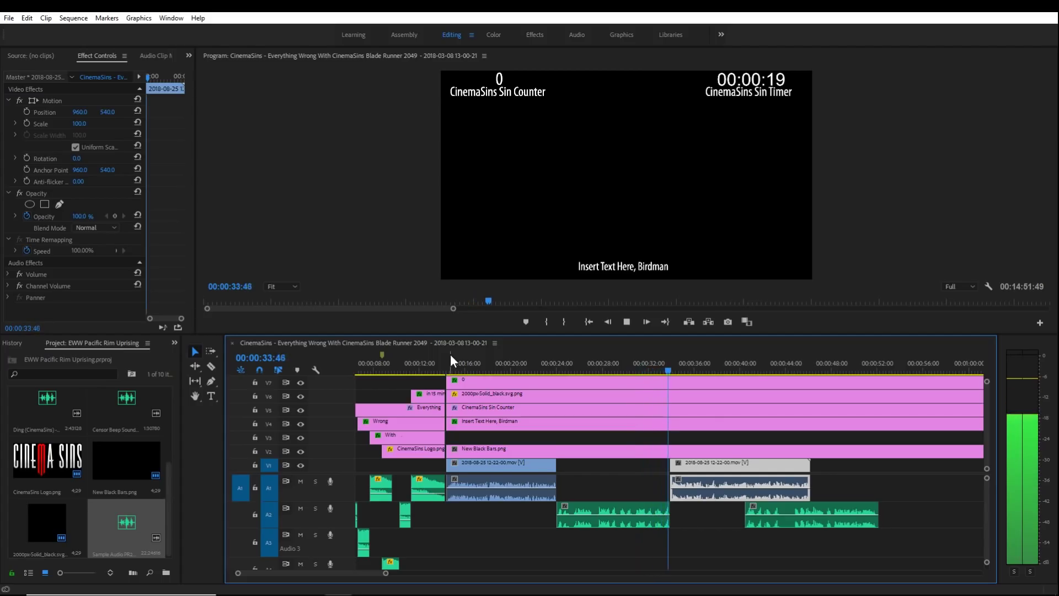
{"action": "left_click", "coordinate": [627, 322]}
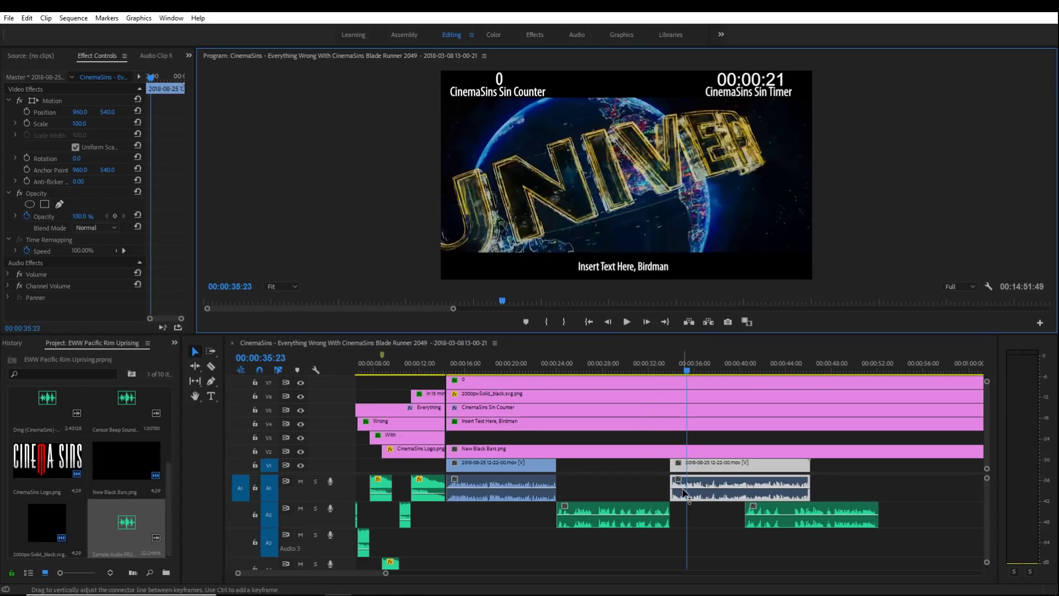
{"action": "mouse_move", "coordinate": [684, 493]}
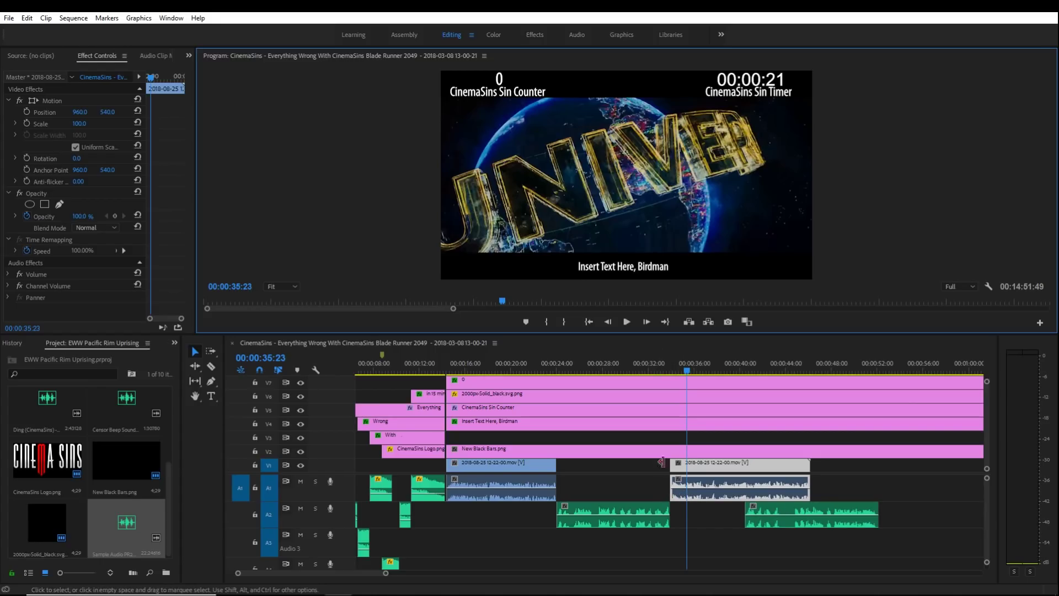
Unlink the first movie section's video from its audio and copy the video into the V1 gap above the Sample Audio.
{"action": "left_click", "coordinate": [669, 363]}
{"action": "left_click_drag", "start_coordinate": [671, 358], "coordinate": [627, 354]}
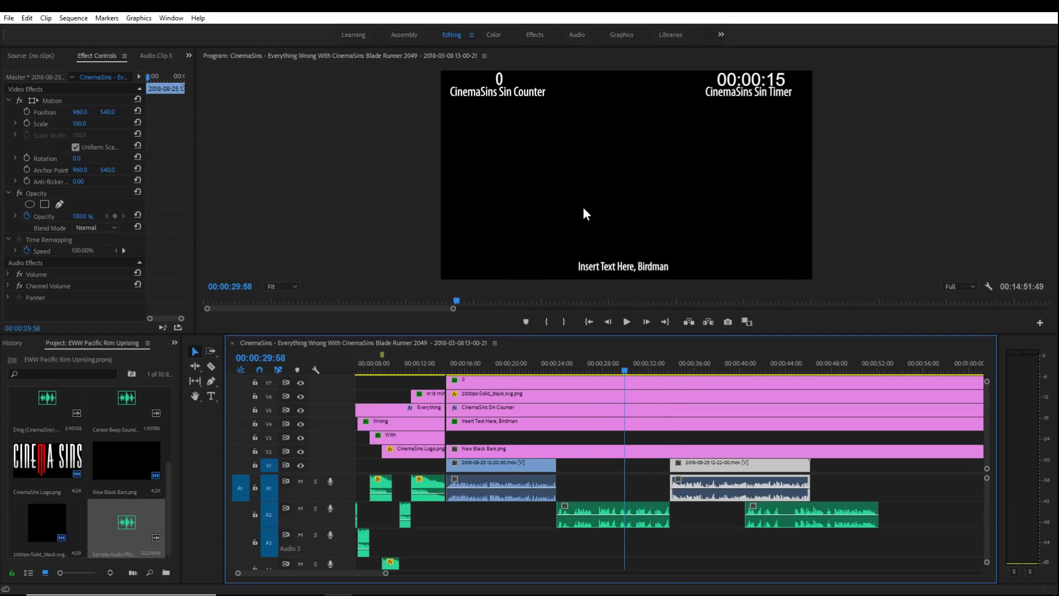
{"action": "right_click", "coordinate": [521, 467]}
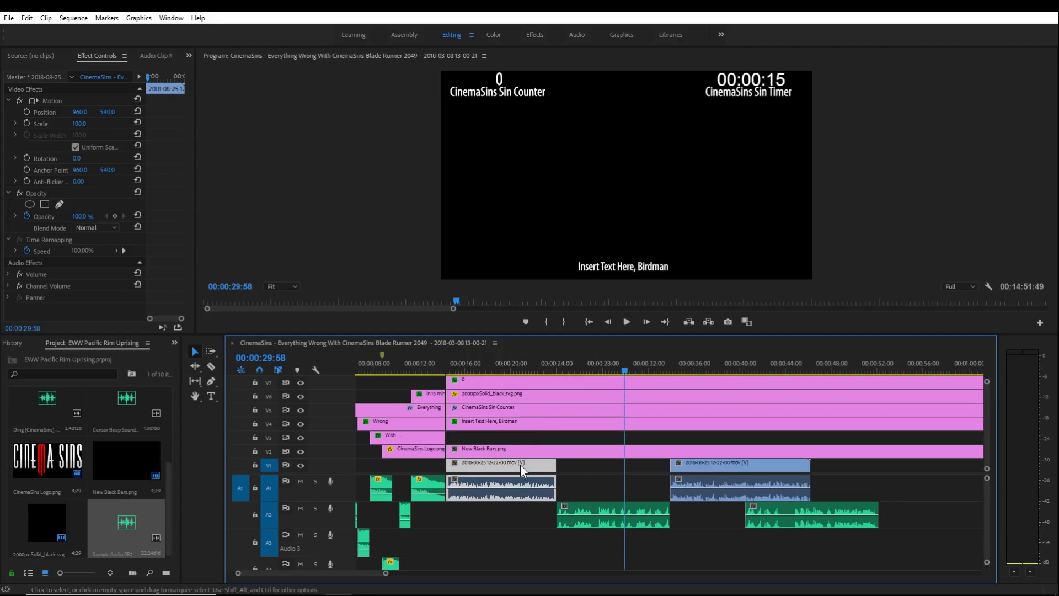
{"action": "left_click", "coordinate": [598, 222]}
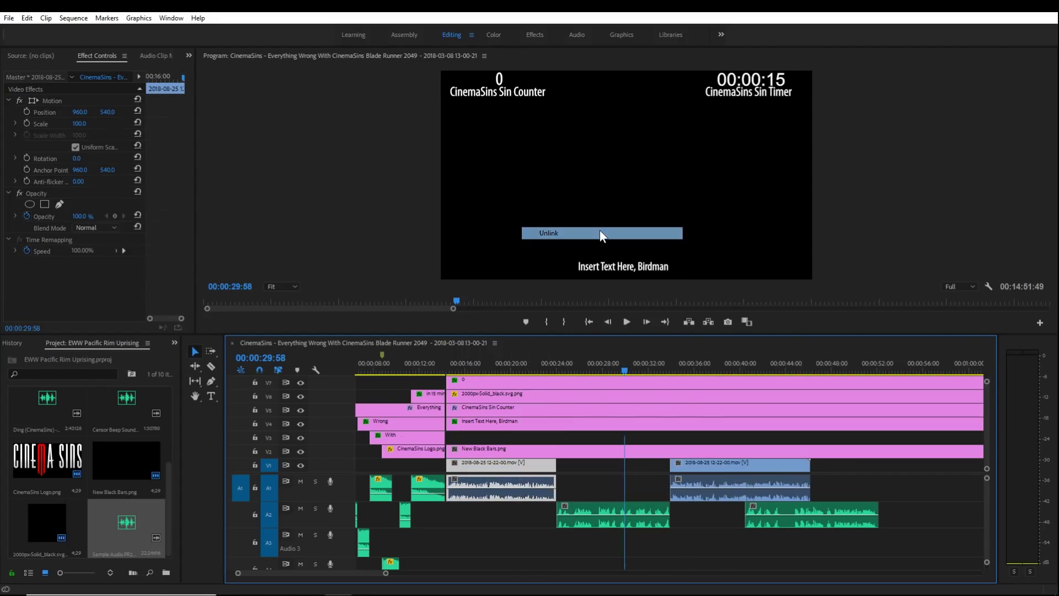
{"action": "left_click_drag", "start_coordinate": [521, 466], "coordinate": [631, 461]}
Set the copied video clip's speed to 90% so it fills the gap under the commentary.
{"action": "right_click", "coordinate": [633, 463]}
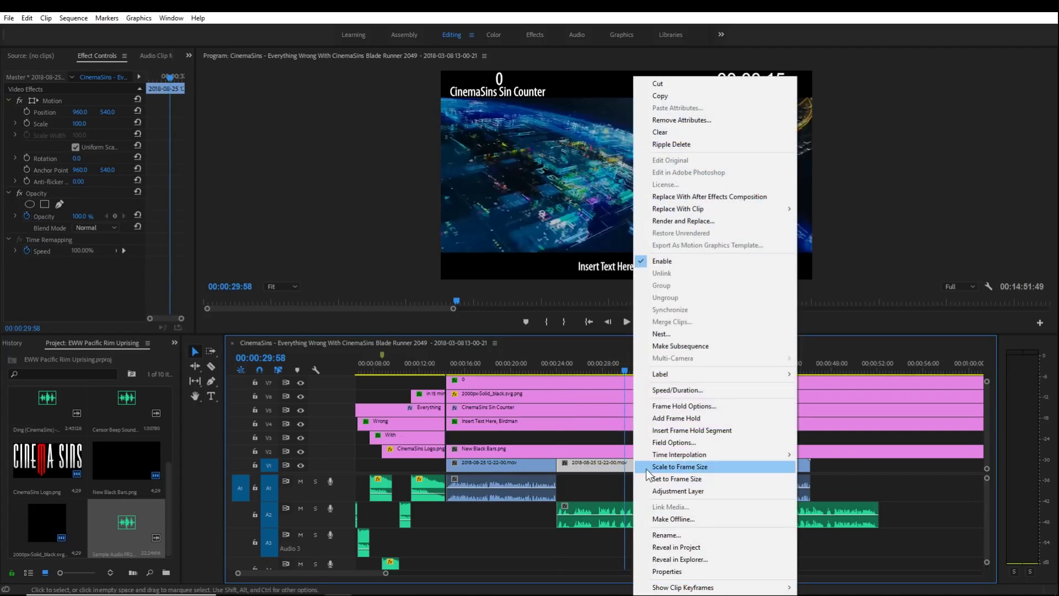
{"action": "left_click", "coordinate": [713, 389]}
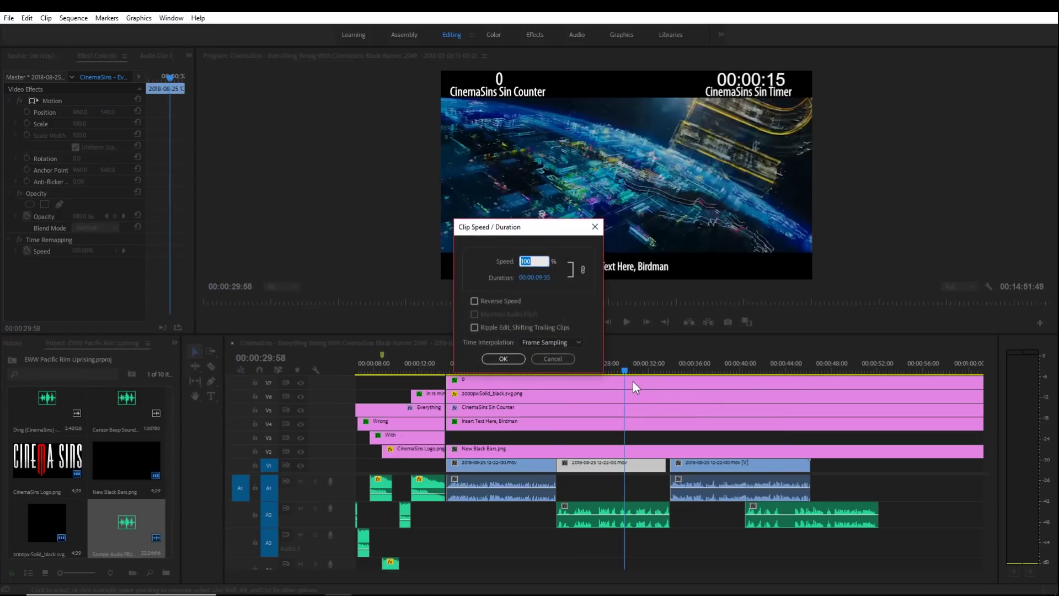
{"action": "type", "text": "90"}
{"action": "key", "text": "Return"}
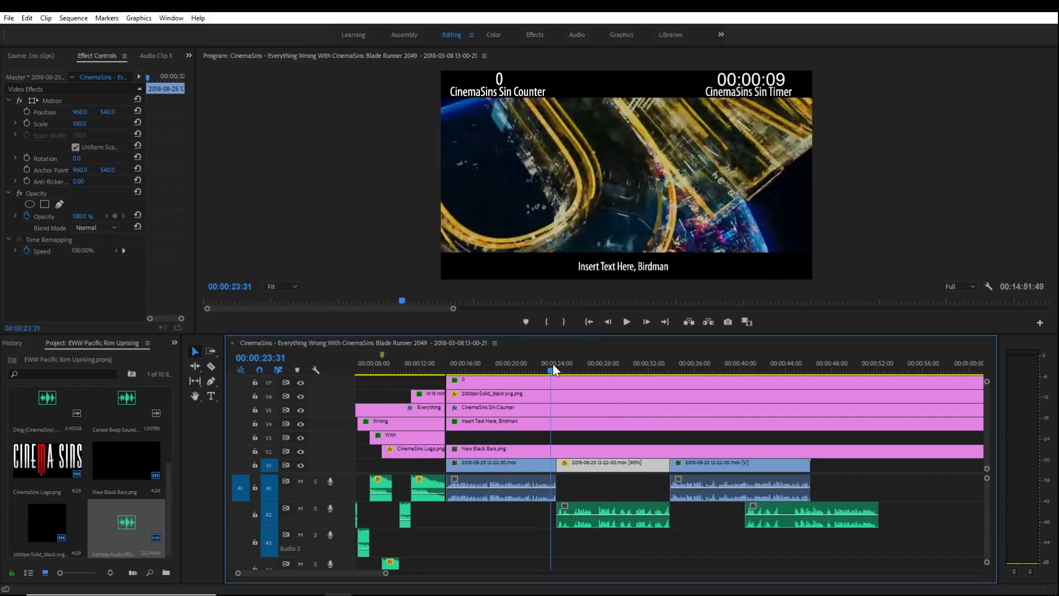
Play from 00:00:23:46 and split the Sample Audio on A2 with the Razor tool at 00:00:27:04.
{"action": "left_click_drag", "start_coordinate": [553, 363], "coordinate": [555, 363]}
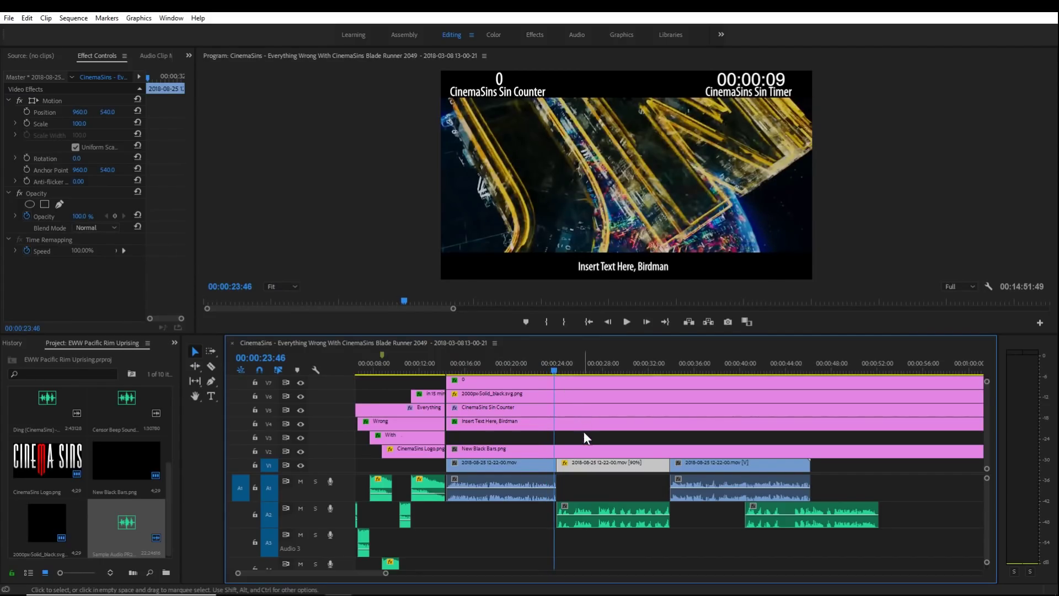
{"action": "key", "text": "space"}
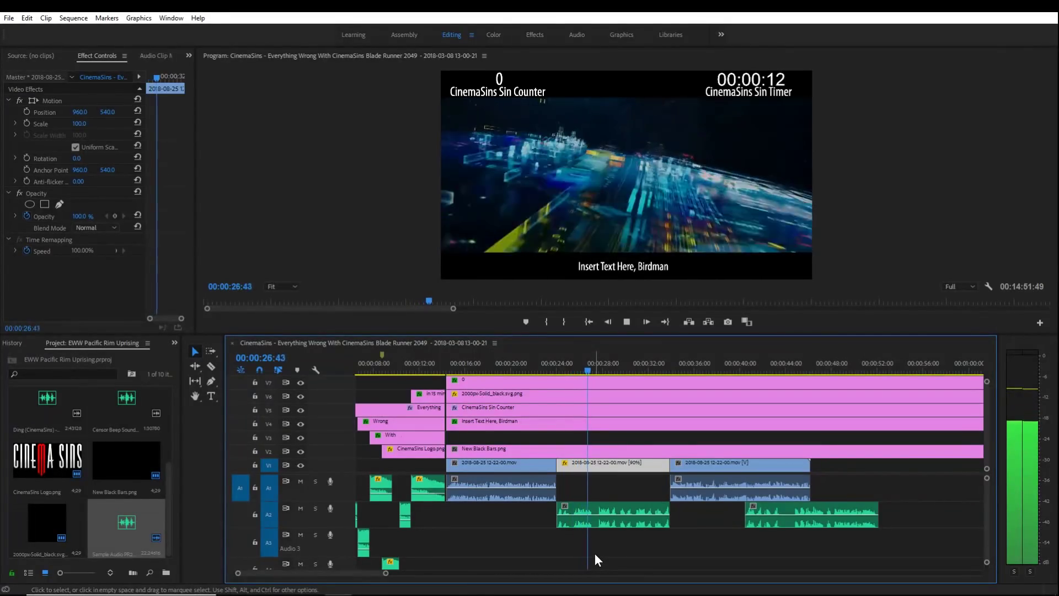
{"action": "key", "text": "space"}
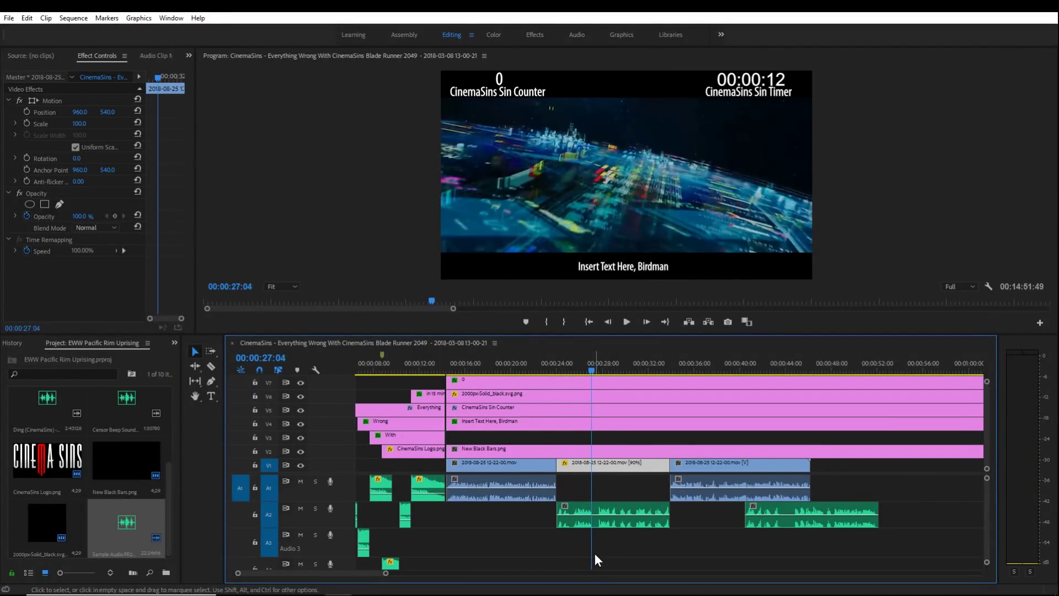
{"action": "key", "text": "c"}
{"action": "left_click", "coordinate": [595, 513]}
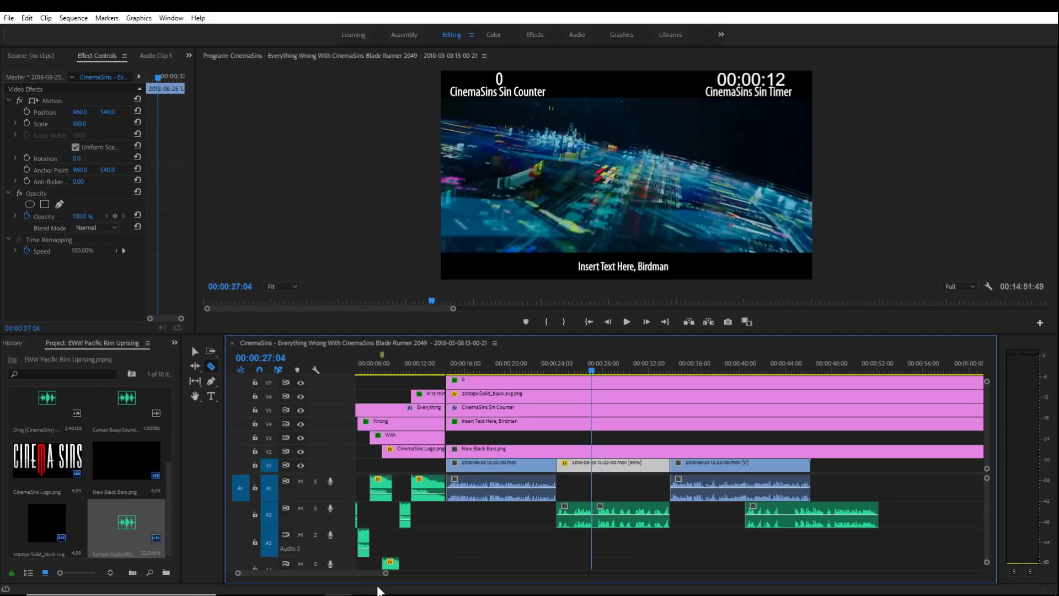
Cut out the short silent piece after the split at 00:00:27:04 and slide the remaining Sample Audio back to close the gap.
{"action": "left_click_drag", "start_coordinate": [386, 574], "coordinate": [304, 574]}
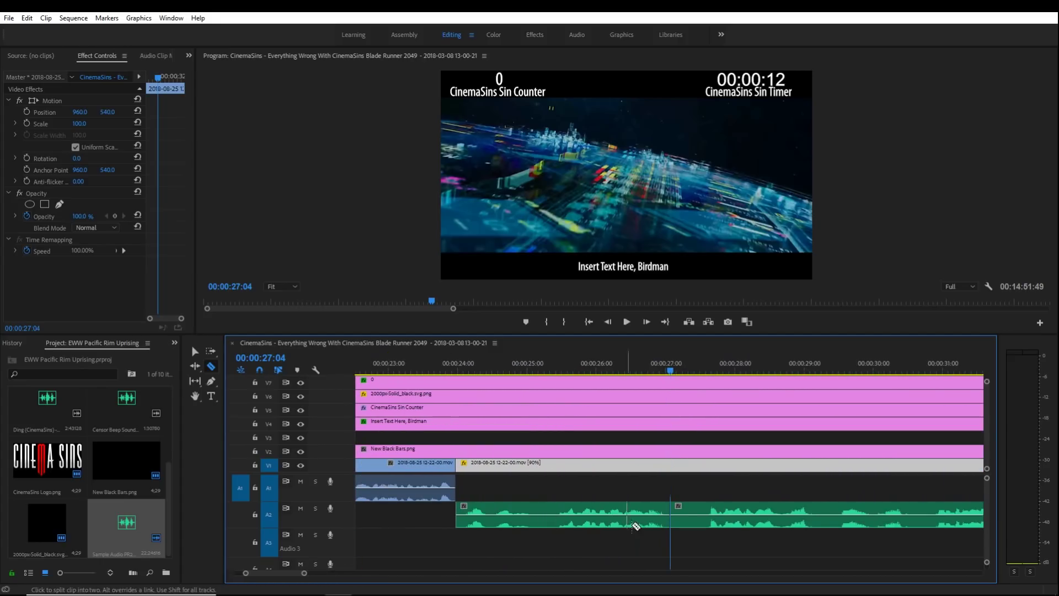
{"action": "left_click", "coordinate": [702, 512]}
{"action": "right_click", "coordinate": [692, 513]}
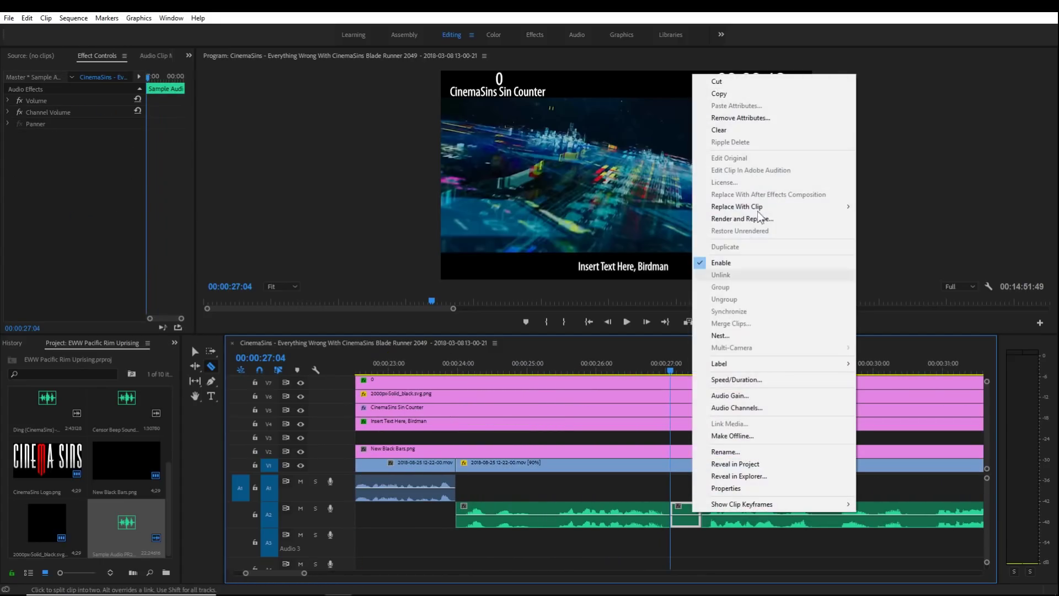
{"action": "left_click", "coordinate": [756, 129]}
{"action": "key", "text": "v"}
{"action": "left_click_drag", "start_coordinate": [794, 506], "coordinate": [763, 512]}
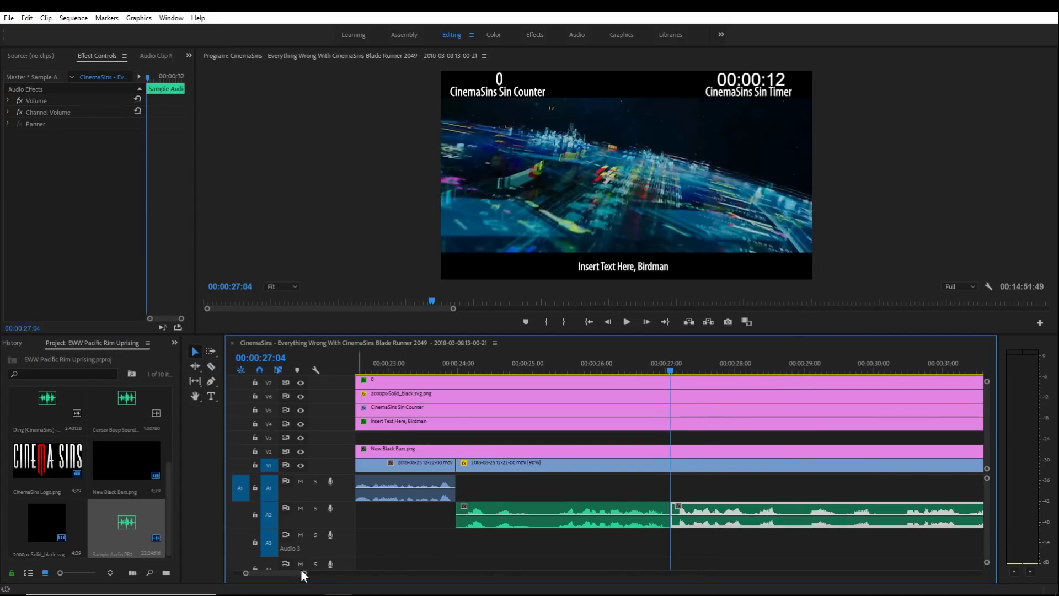
Slide the second movie section back against the end of the 90% clip and save the project.
{"action": "left_click_drag", "start_coordinate": [305, 575], "coordinate": [355, 574]}
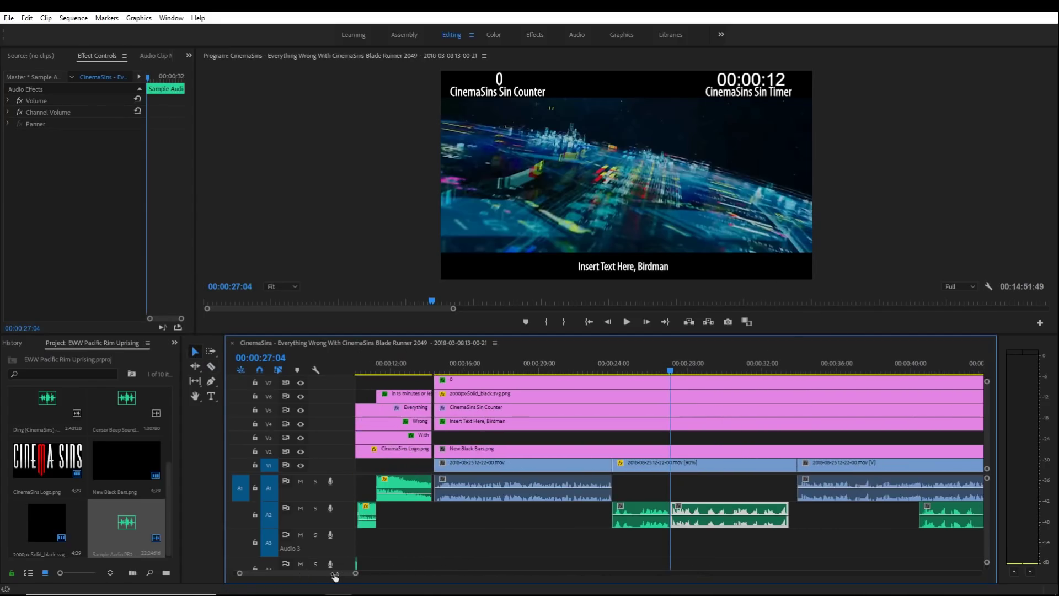
{"action": "left_click", "coordinate": [816, 467]}
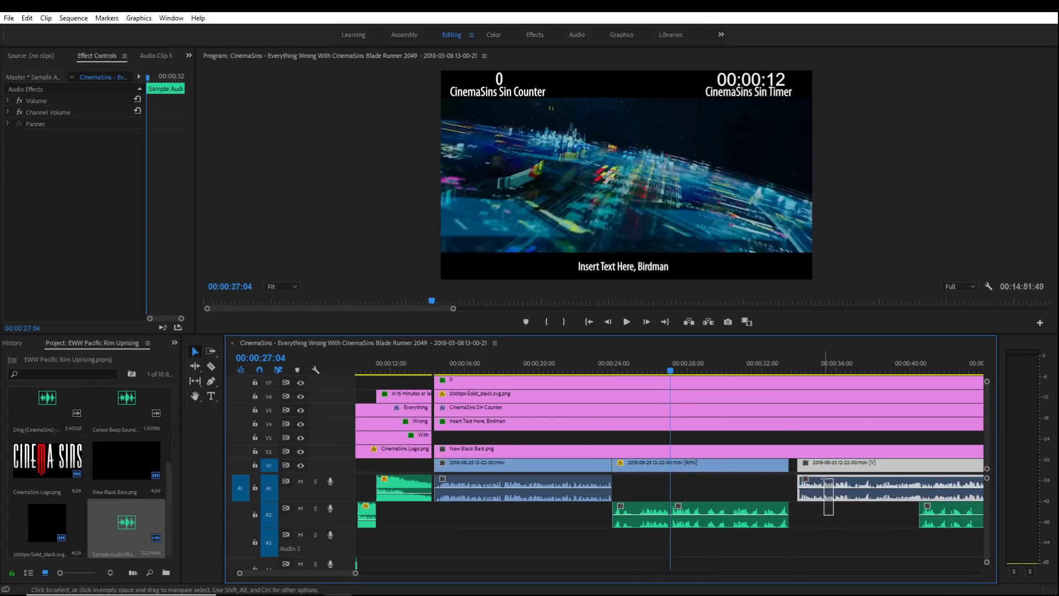
{"action": "left_click_drag", "start_coordinate": [815, 462], "coordinate": [806, 458]}
{"action": "key", "text": "ctrl+s"}
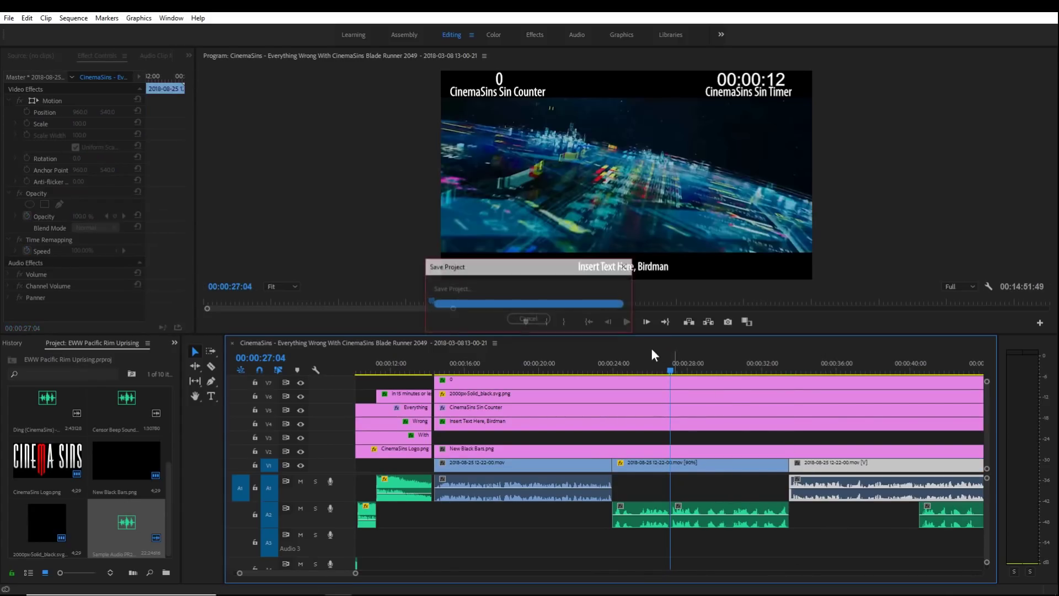
Play the timeline from just before the 90% clip into the start of the second movie section.
{"action": "left_click", "coordinate": [605, 362]}
{"action": "key", "text": "space"}
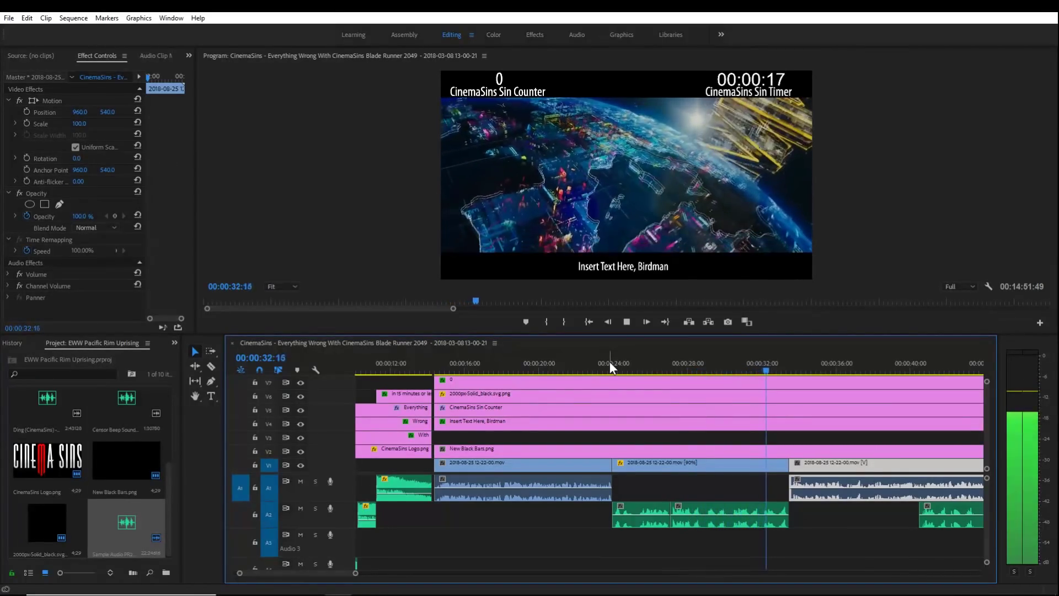
{"action": "key", "text": "space"}
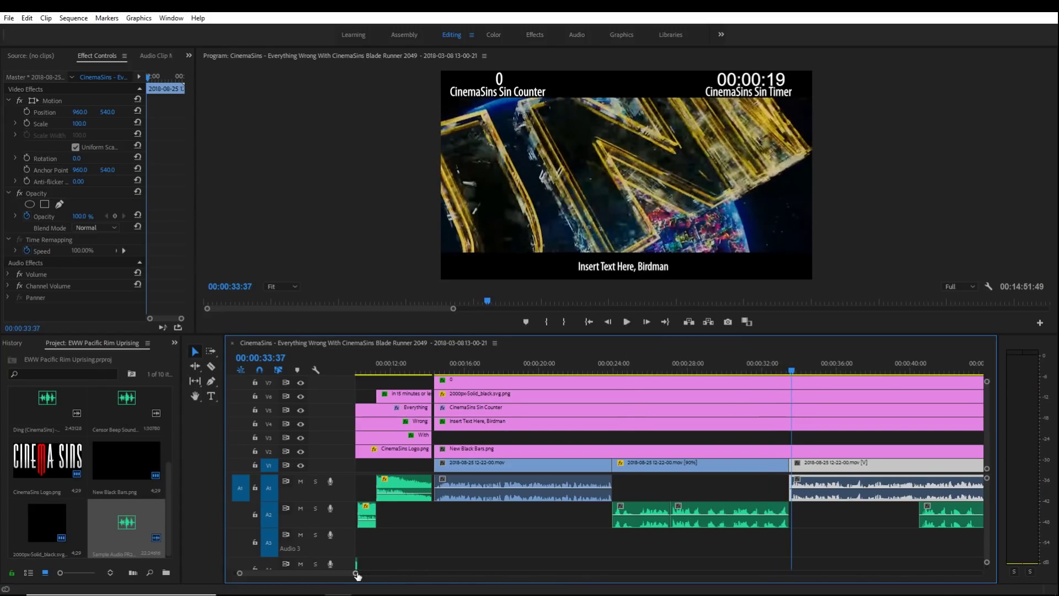
Split the sin counter's "0" graphic on V7 with the Razor tool at the start of the second movie section.
{"action": "left_click_drag", "start_coordinate": [358, 575], "coordinate": [397, 573]}
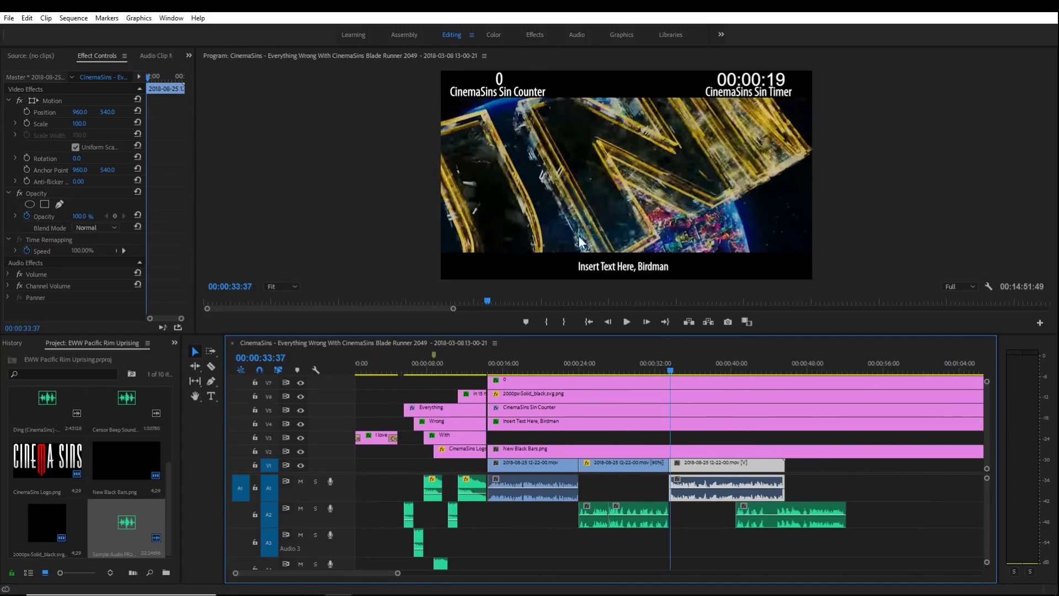
{"action": "left_click_drag", "start_coordinate": [672, 368], "coordinate": [656, 371]}
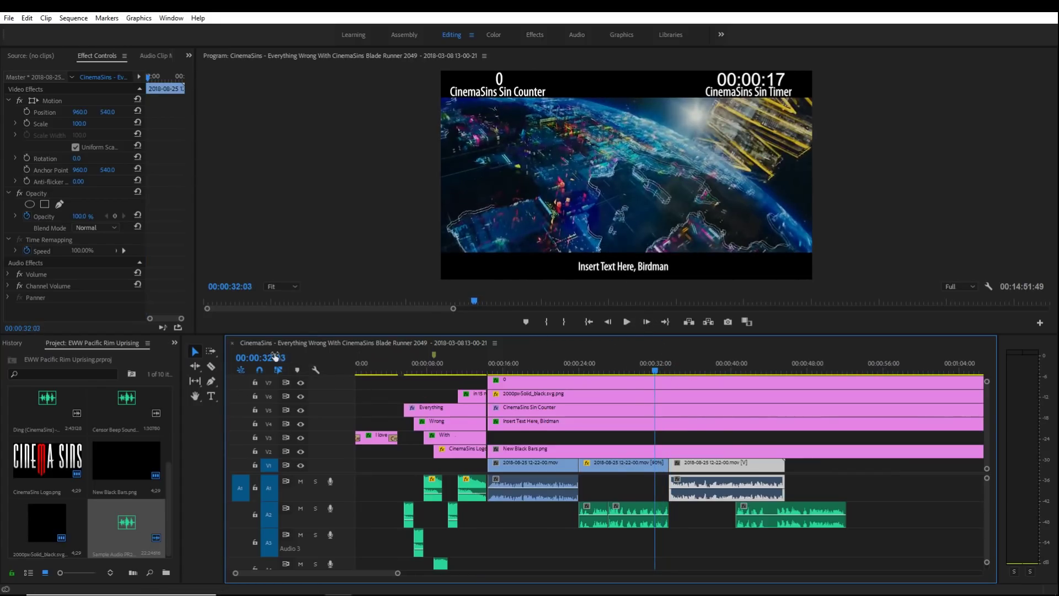
{"action": "left_click", "coordinate": [211, 366]}
{"action": "left_click", "coordinate": [671, 380]}
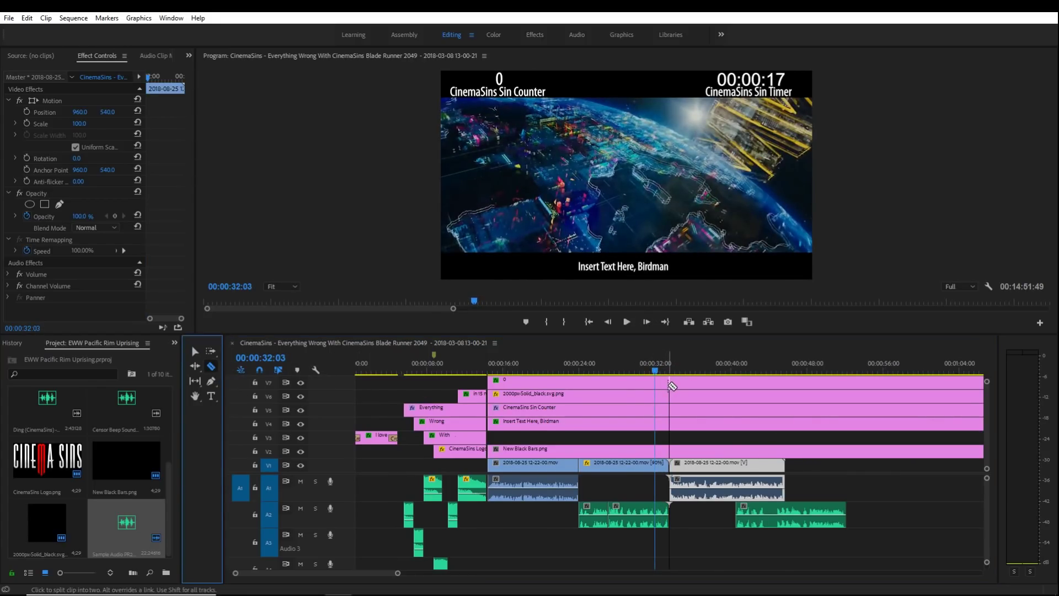
Change the counter text in the second part of the split V7 graphic to 1 and return the playhead to 00:00:32:17.
{"action": "left_click_drag", "start_coordinate": [661, 366], "coordinate": [695, 364]}
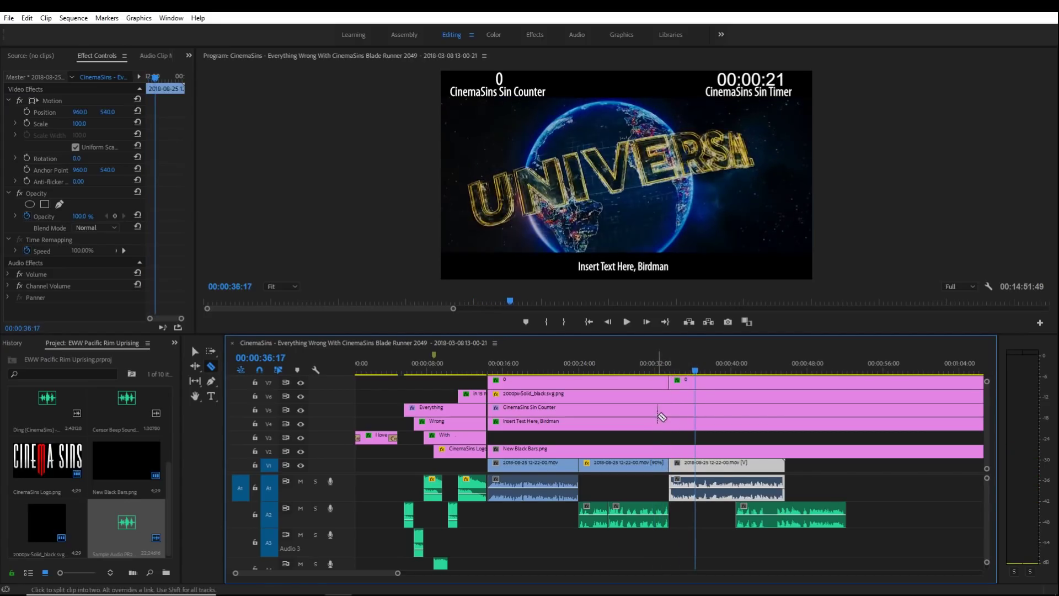
{"action": "key", "text": "v"}
{"action": "left_click", "coordinate": [688, 383]}
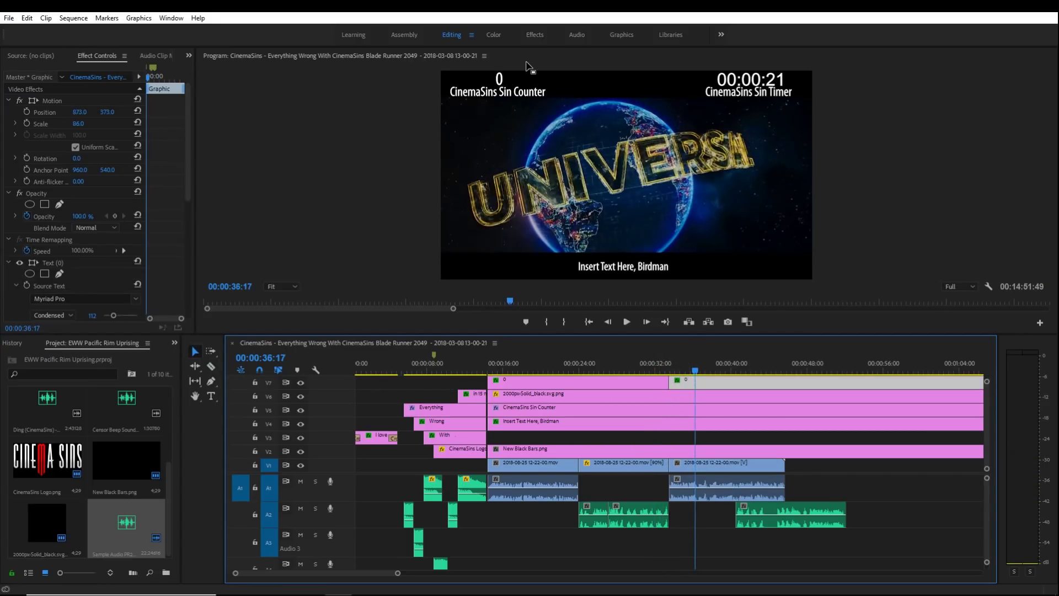
{"action": "double_click", "coordinate": [500, 81]}
{"action": "type", "text": "1"}
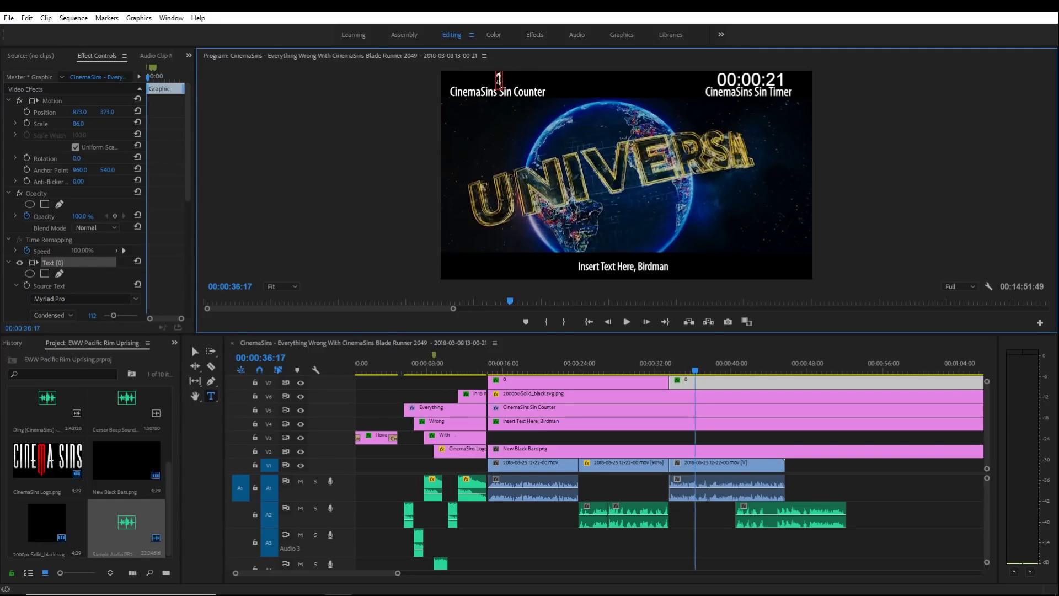
{"action": "left_click_drag", "start_coordinate": [683, 360], "coordinate": [666, 360]}
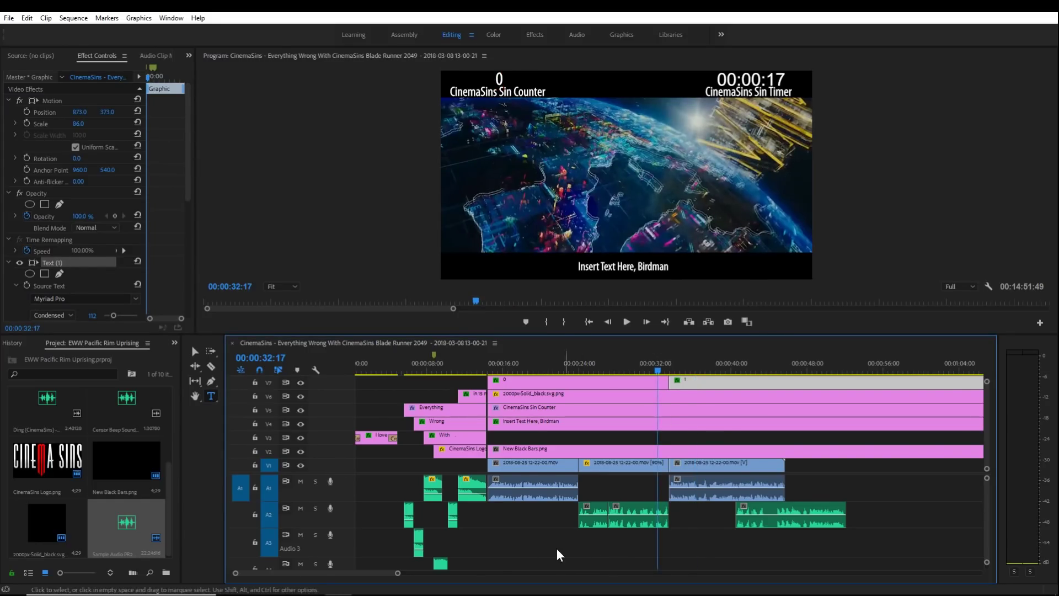
{"action": "left_click_drag", "start_coordinate": [399, 574], "coordinate": [483, 574]}
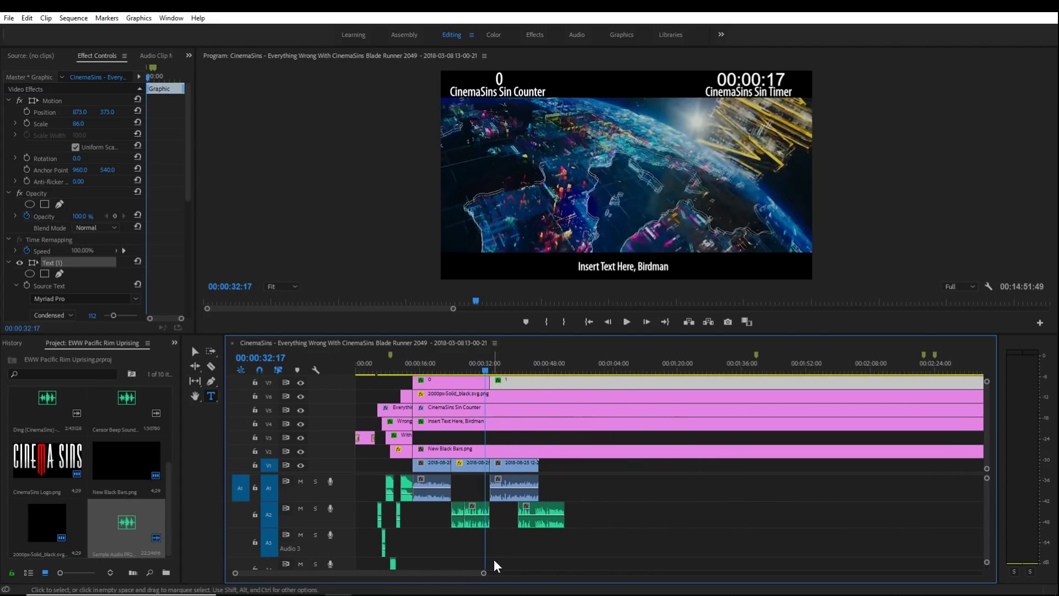
Split the V4 placeholder caption at both ends of the 90% clip and delete the part before that clip.
{"action": "left_click_drag", "start_coordinate": [484, 574], "coordinate": [555, 573]}
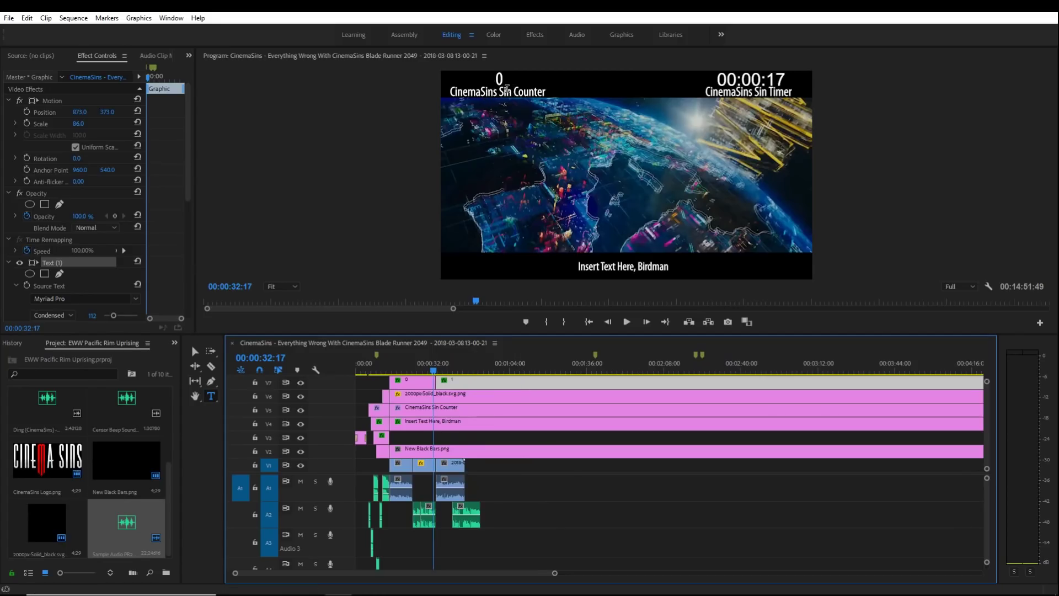
{"action": "left_click_drag", "start_coordinate": [555, 573], "coordinate": [469, 579]}
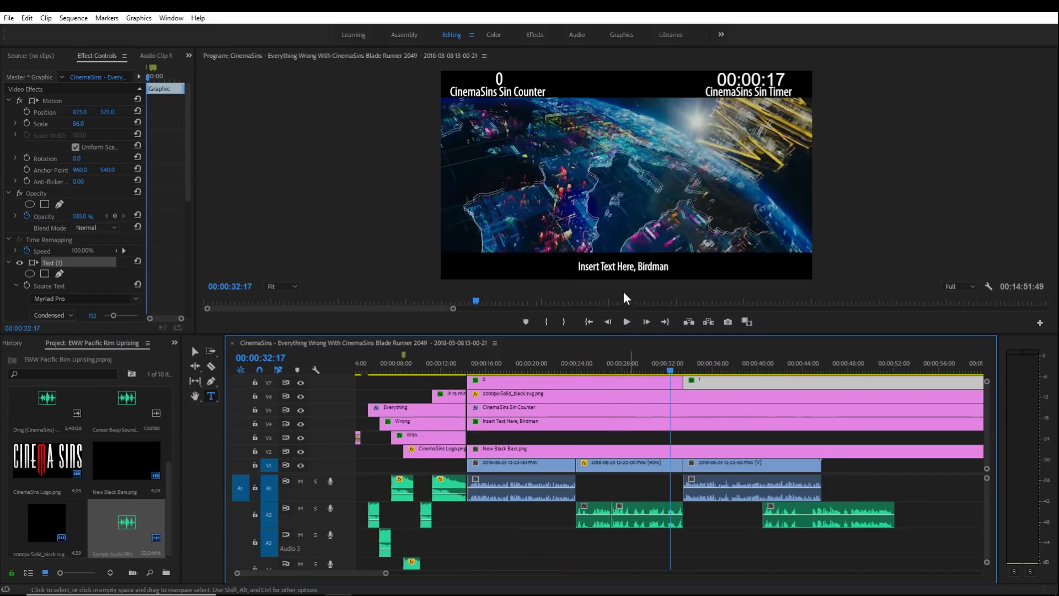
{"action": "key", "text": "c"}
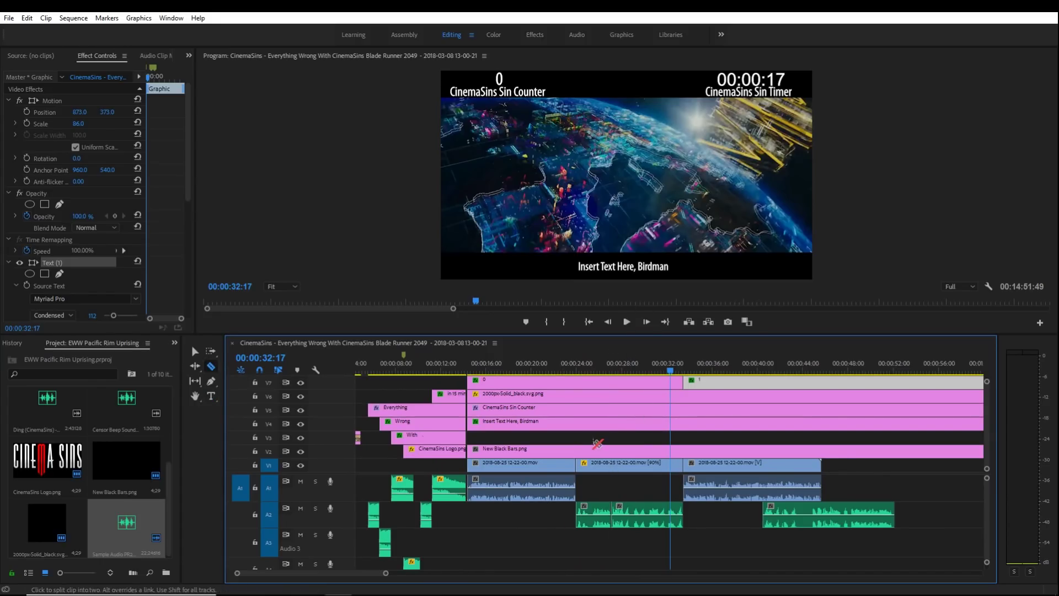
{"action": "left_click", "coordinate": [578, 424], "text": "shift"}
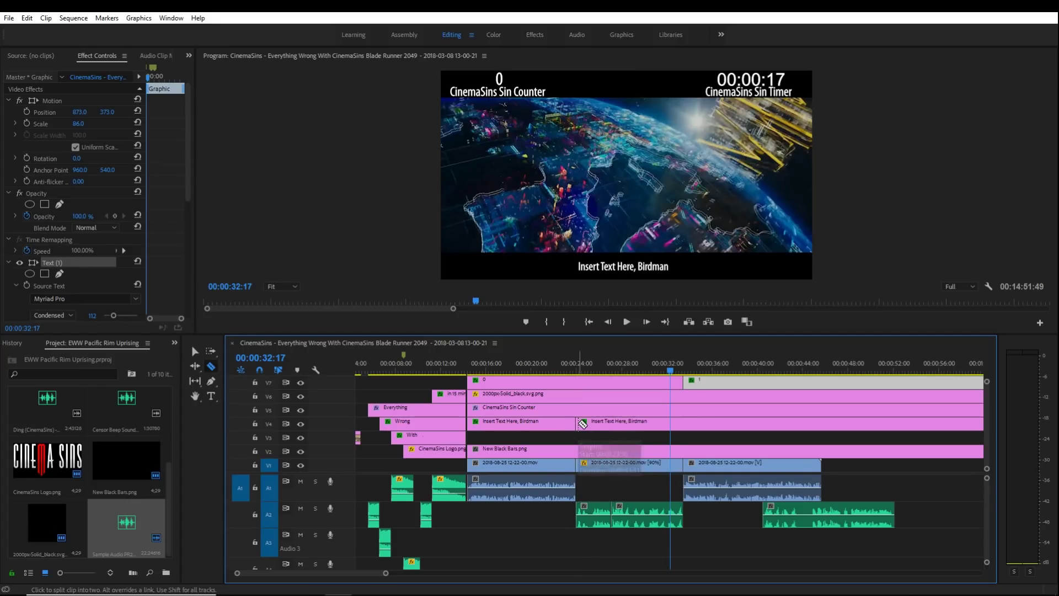
{"action": "right_click", "coordinate": [567, 424]}
{"action": "left_click", "coordinate": [640, 132]}
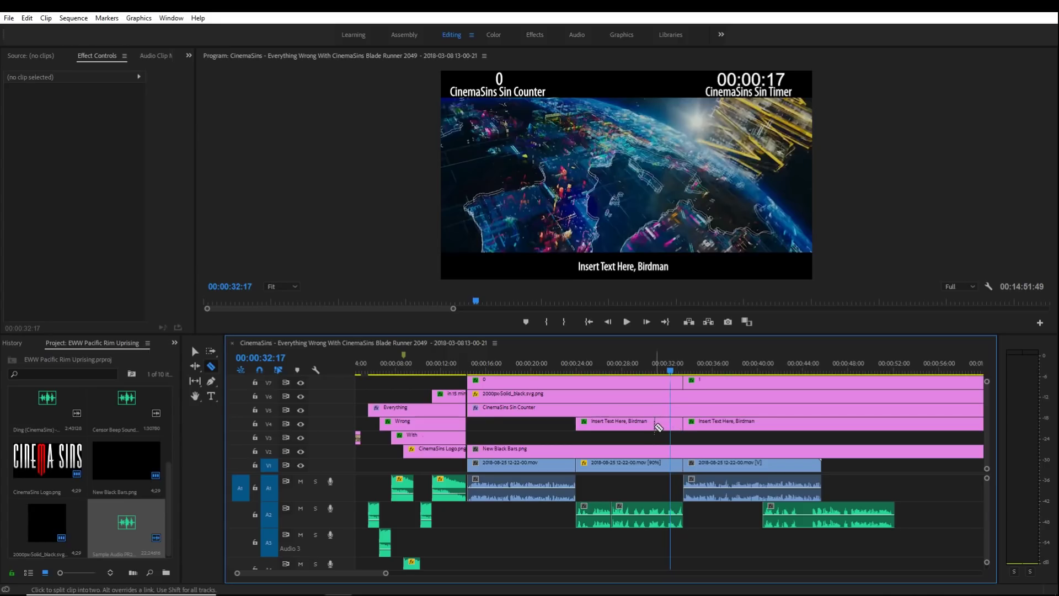
{"action": "key", "text": "v"}
{"action": "left_click", "coordinate": [650, 425]}
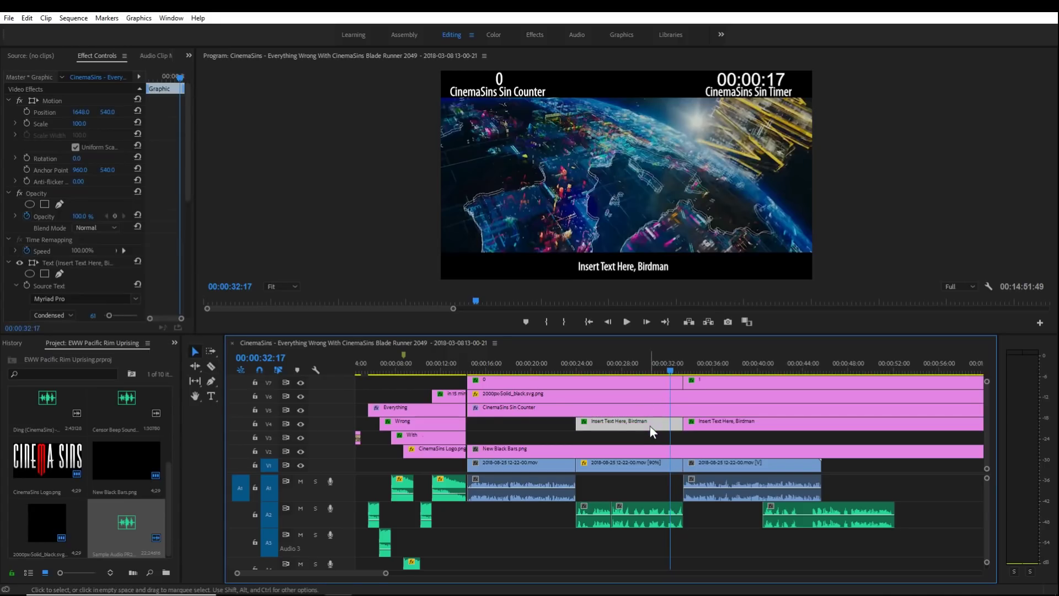
Listen to the first commentary line, then split the V4 caption over the 90% clip where the second commentary clip begins.
{"action": "left_click_drag", "start_coordinate": [587, 359], "coordinate": [578, 353]}
{"action": "key", "text": "space"}
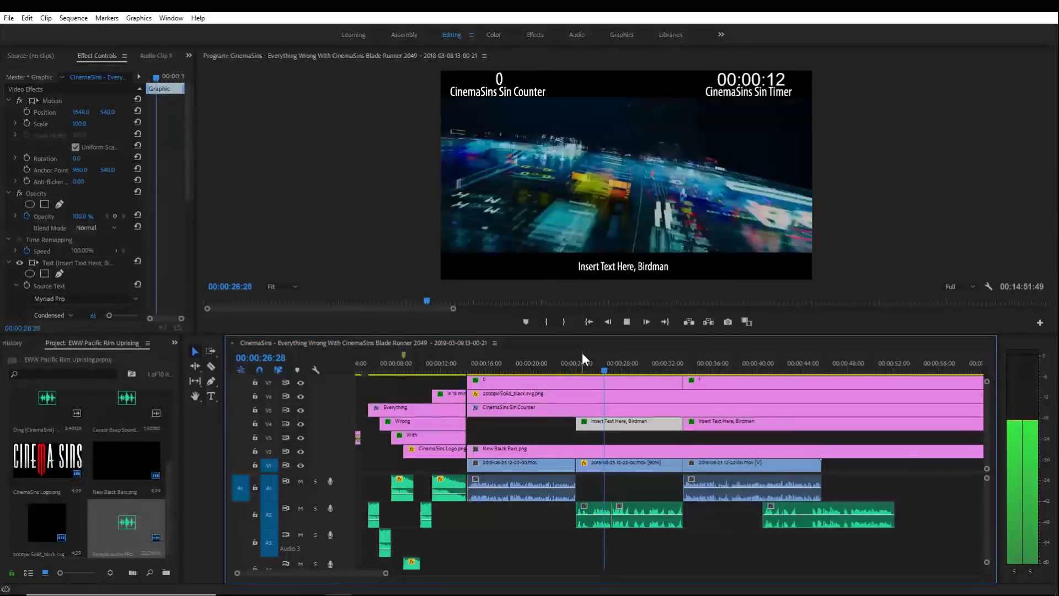
{"action": "key", "text": "space"}
{"action": "left_click", "coordinate": [211, 366]}
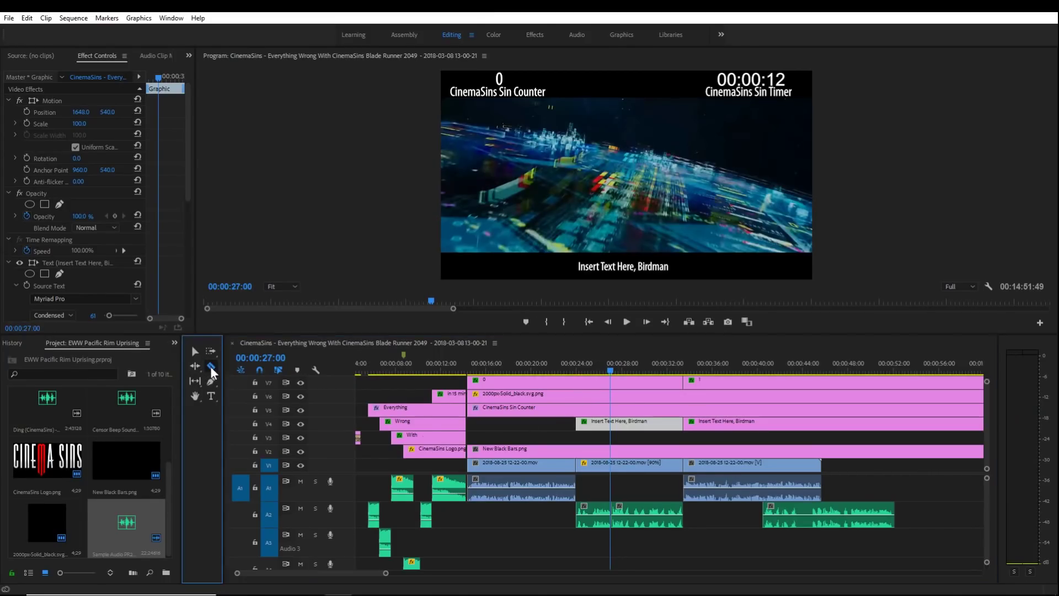
{"action": "left_click", "coordinate": [590, 366]}
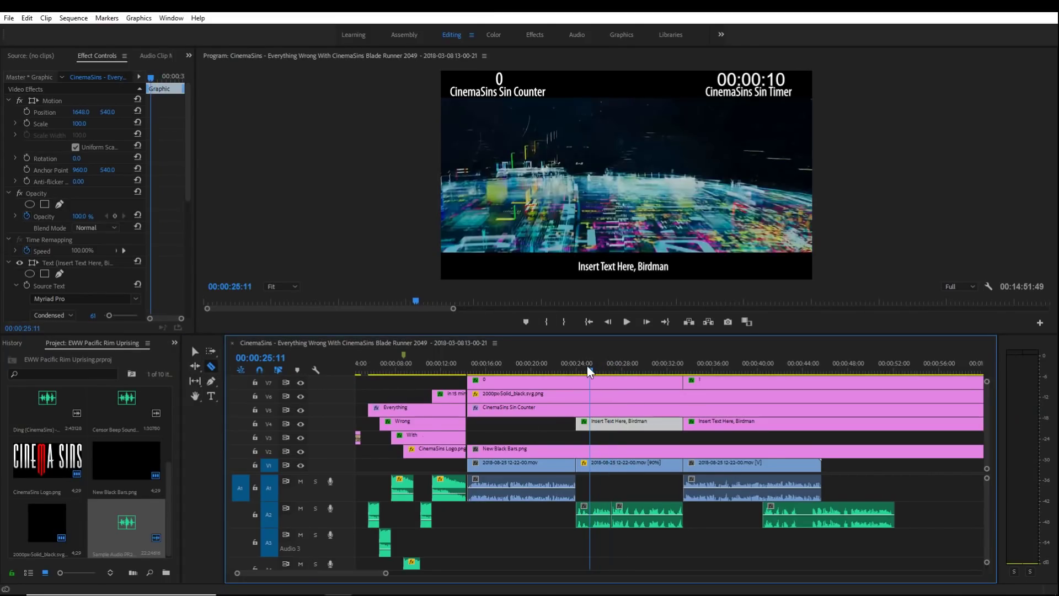
{"action": "left_click", "coordinate": [611, 423]}
{"action": "key", "text": "v"}
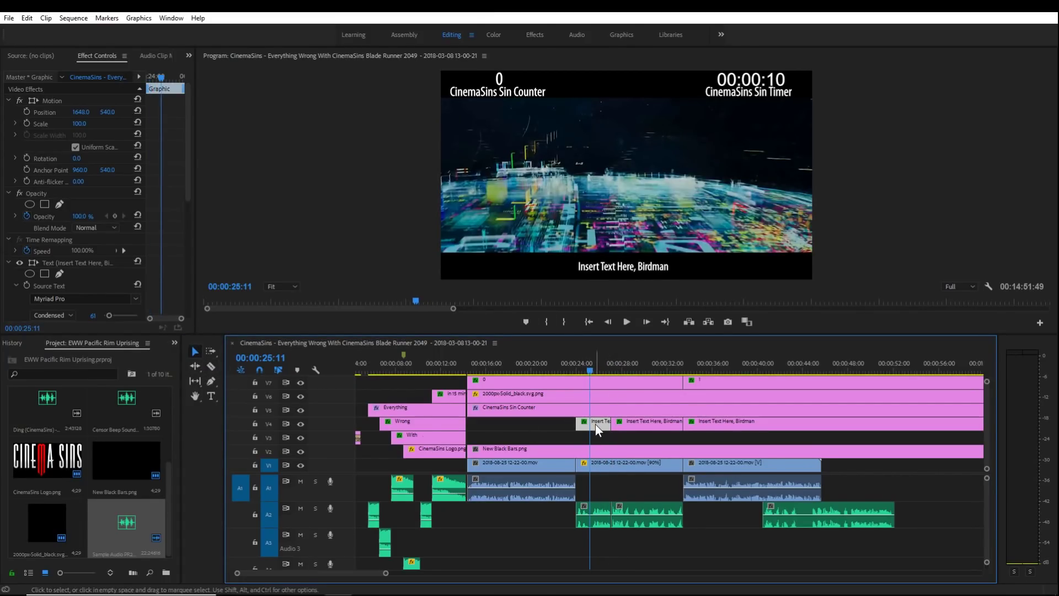
Change the first caption part to "Nope, that's...that's not even close to being true" and set its horizontal position to 1484.
{"action": "left_click", "coordinate": [620, 264]}
{"action": "double_click", "coordinate": [620, 263]}
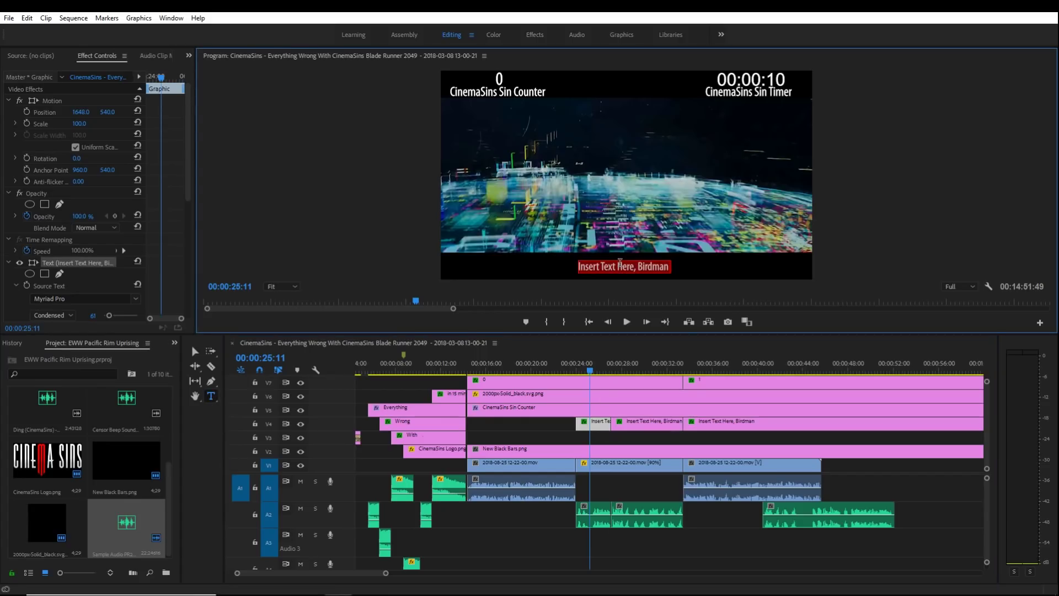
{"action": "type", "text": "Nope"}
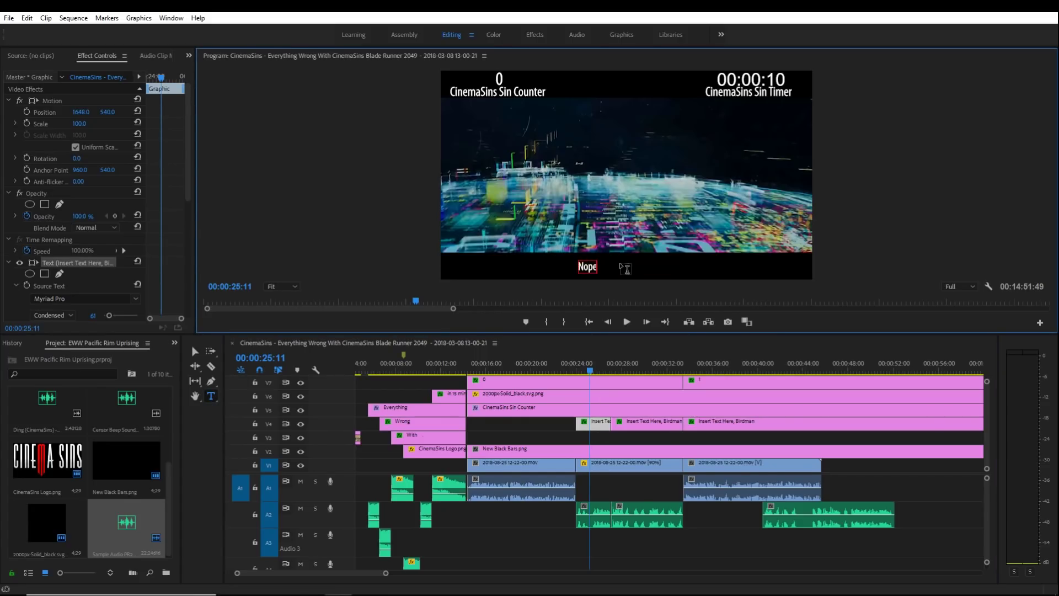
{"action": "type", "text": ", that's...that's not even"}
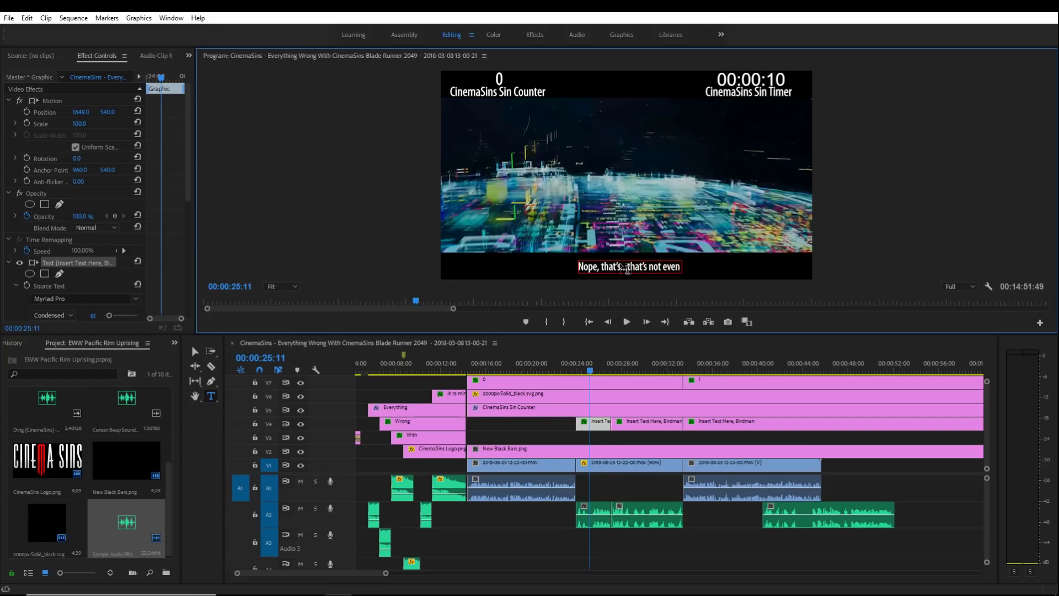
{"action": "type", "text": " close to being true"}
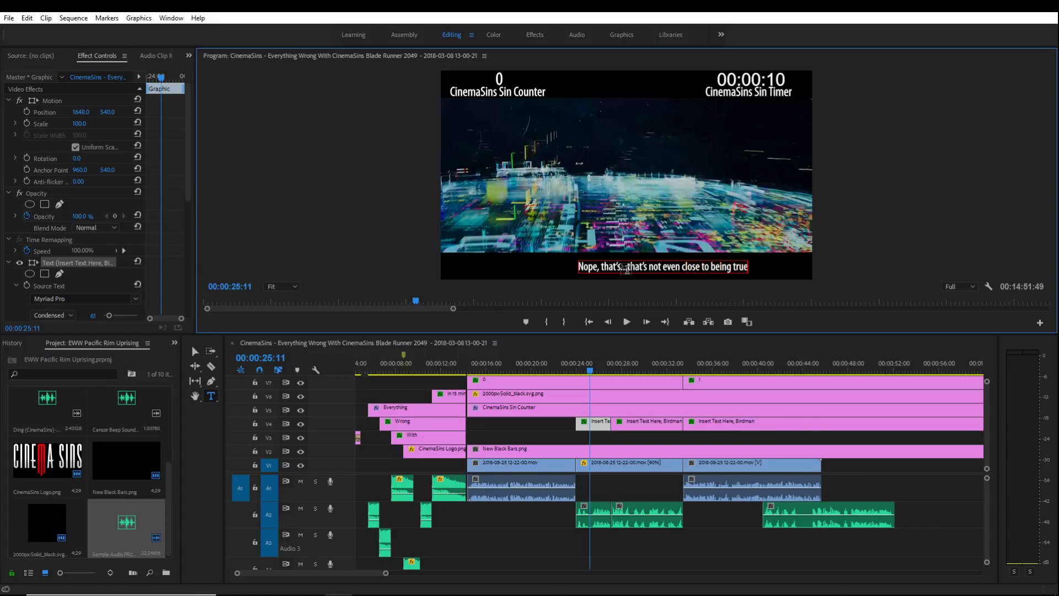
{"action": "left_click_drag", "start_coordinate": [82, 112], "coordinate": [39, 112]}
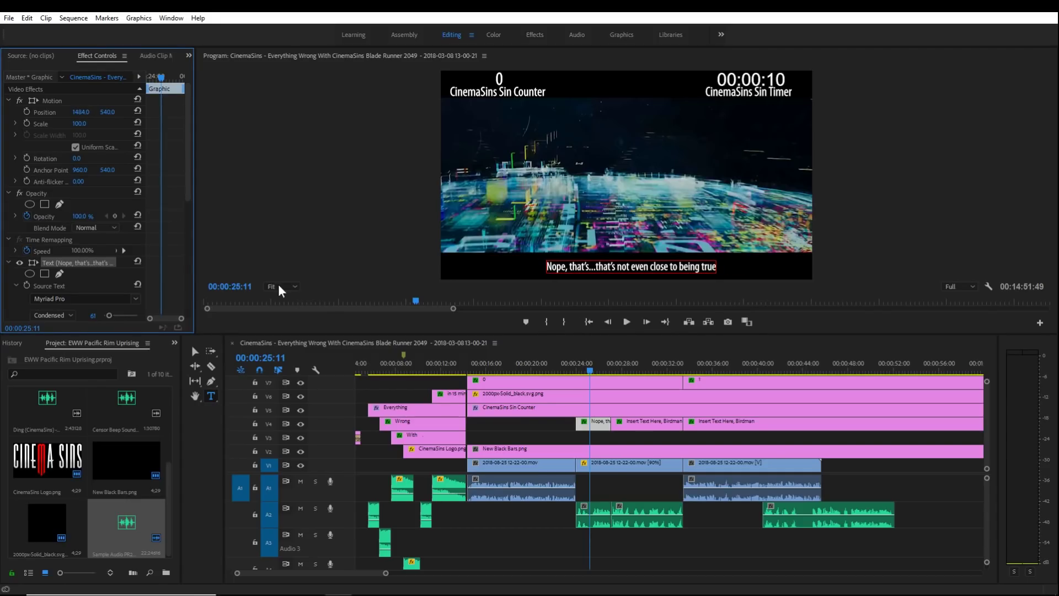
Play through the first caption, then change the second caption part to "Huntsman Winter's War...flop" at horizontal position 985.
{"action": "left_click", "coordinate": [575, 369]}
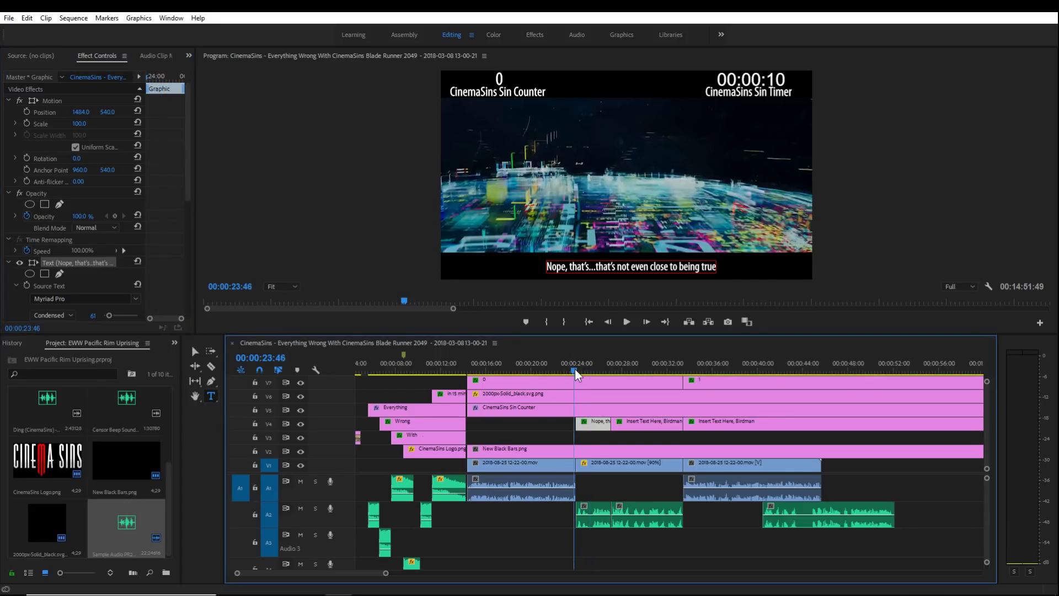
{"action": "left_click", "coordinate": [626, 323]}
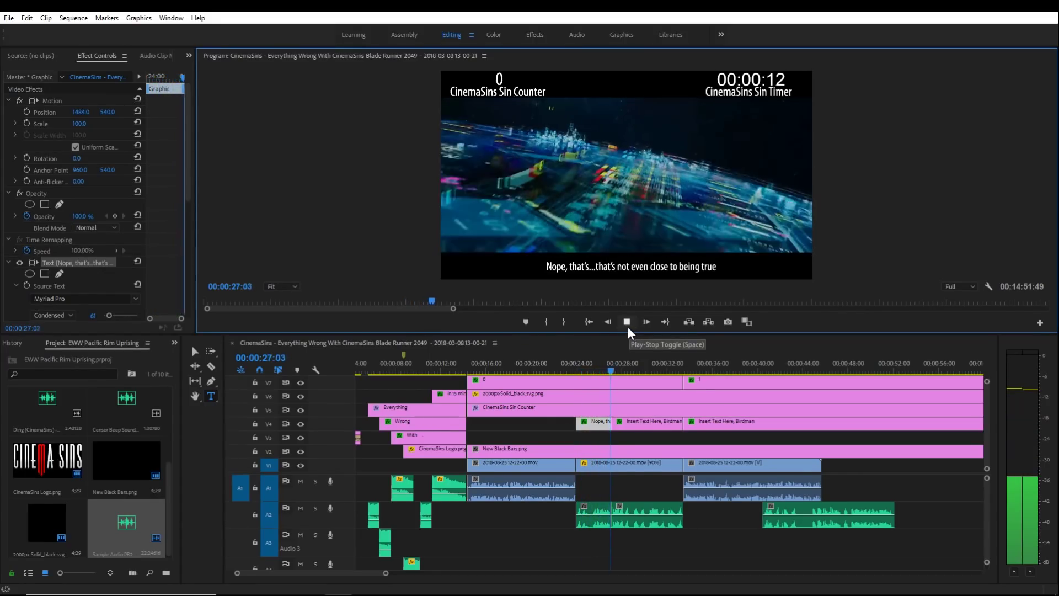
{"action": "left_click", "coordinate": [627, 323]}
{"action": "left_click", "coordinate": [638, 427]}
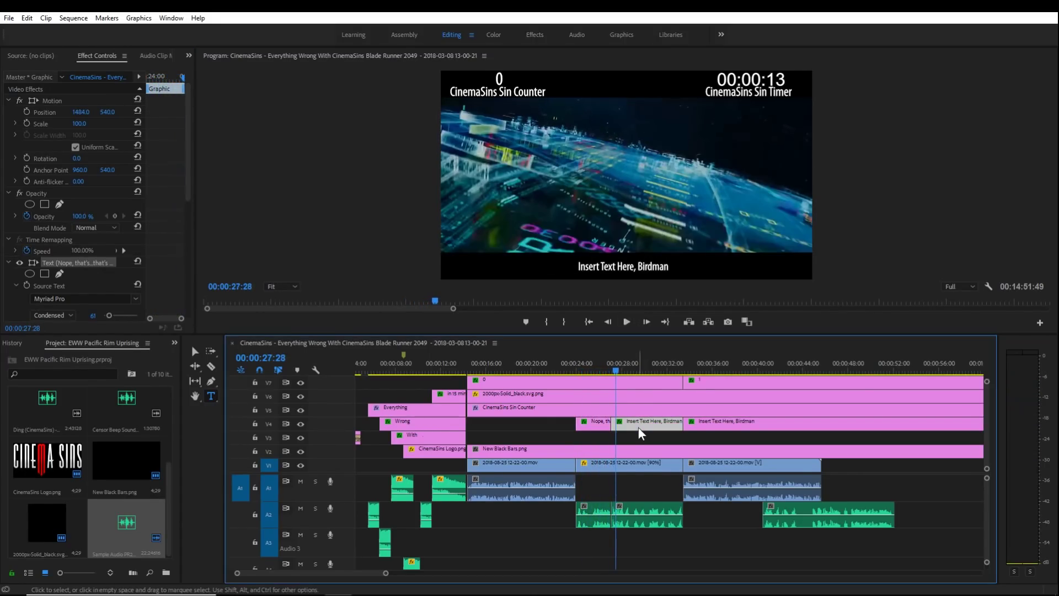
{"action": "double_click", "coordinate": [616, 269]}
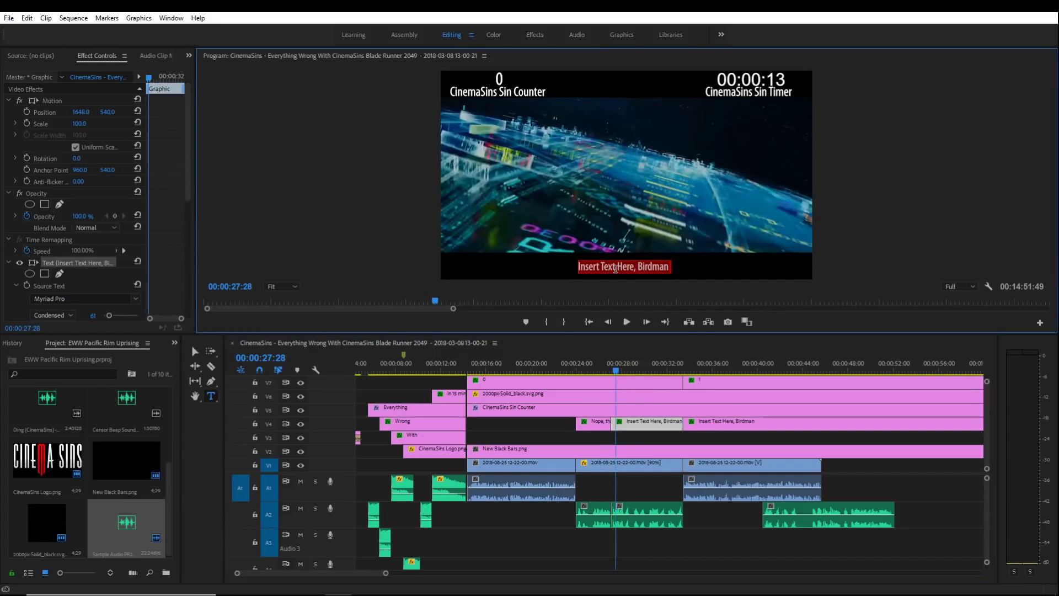
{"action": "type", "text": "Hunt"}
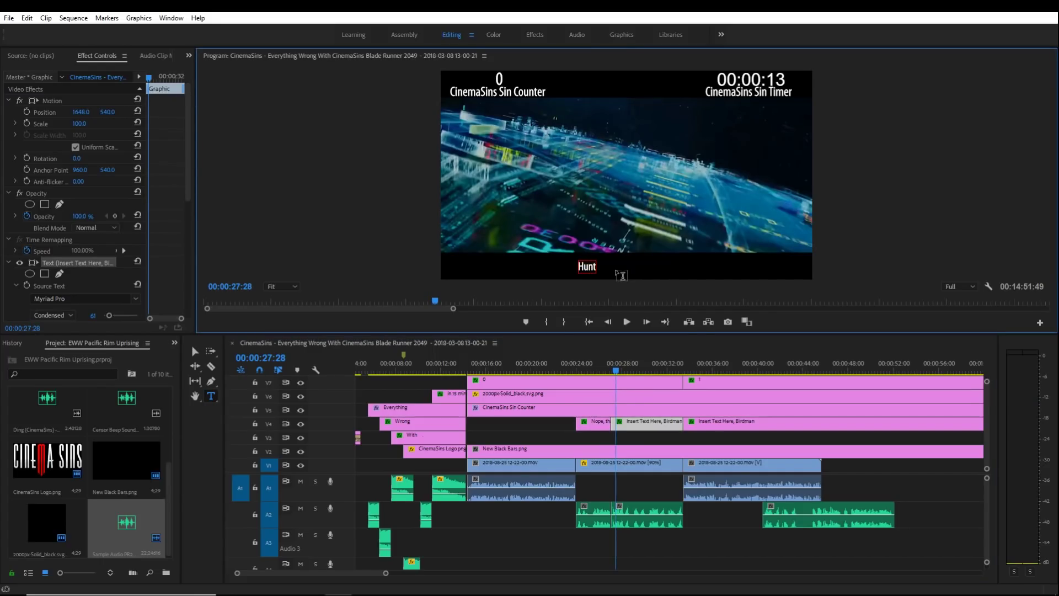
{"action": "type", "text": "sman Winter's"}
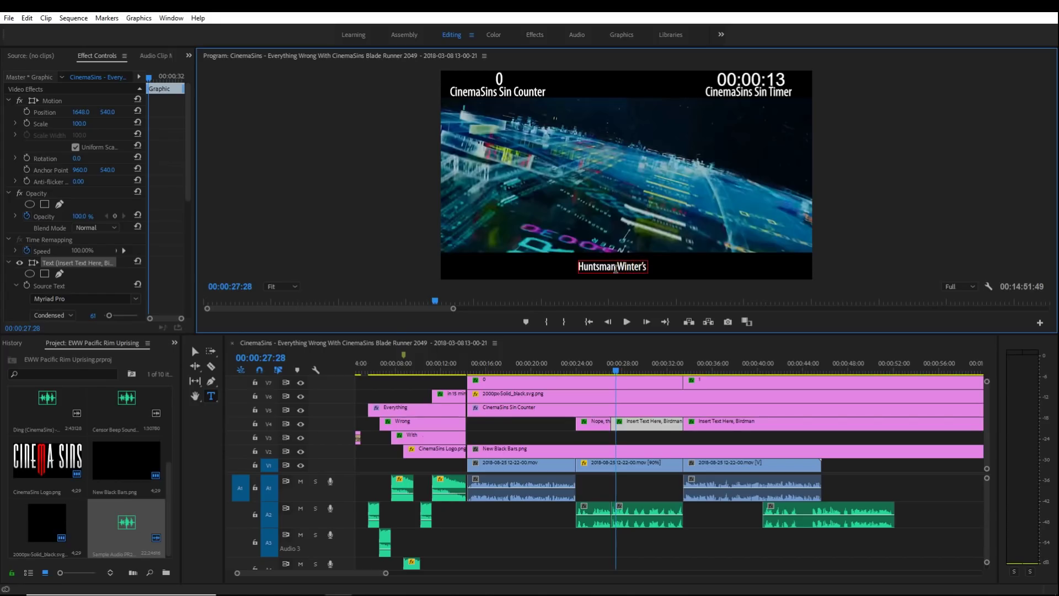
{"action": "type", "text": " War...flop"}
{"action": "left_click_drag", "start_coordinate": [83, 112], "coordinate": [3, 112]}
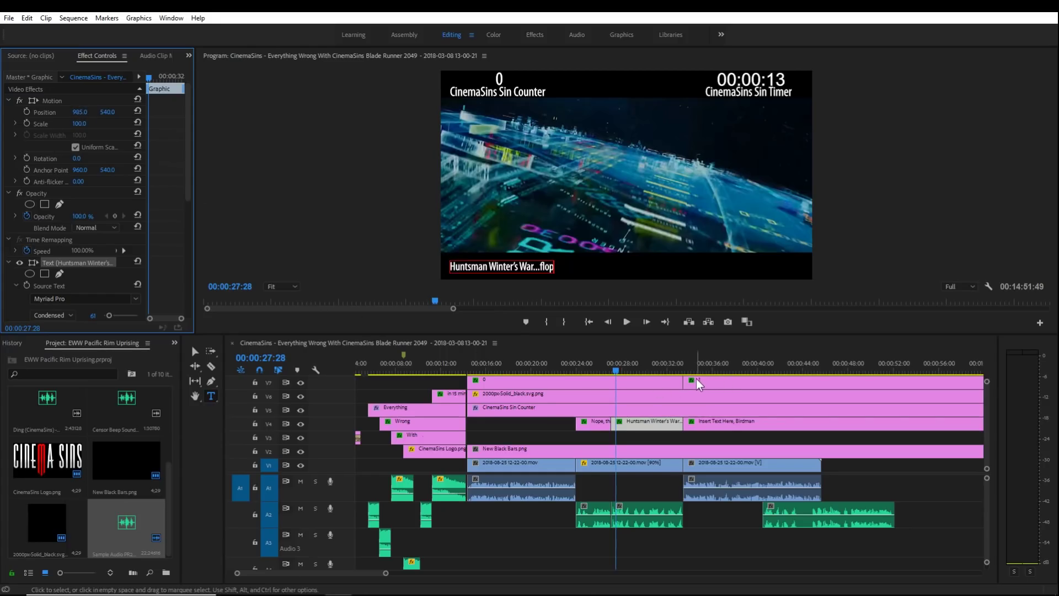
Play the commentary on to 00:00:30:13 and extend the second caption with "...Doom...flop...".
{"action": "left_click", "coordinate": [627, 321]}
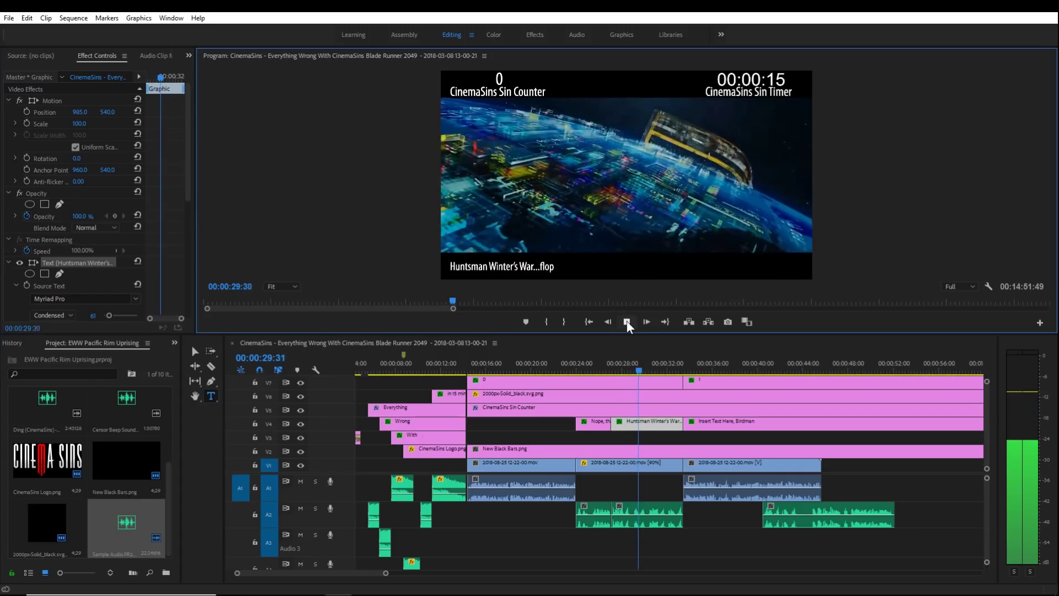
{"action": "left_click", "coordinate": [626, 321]}
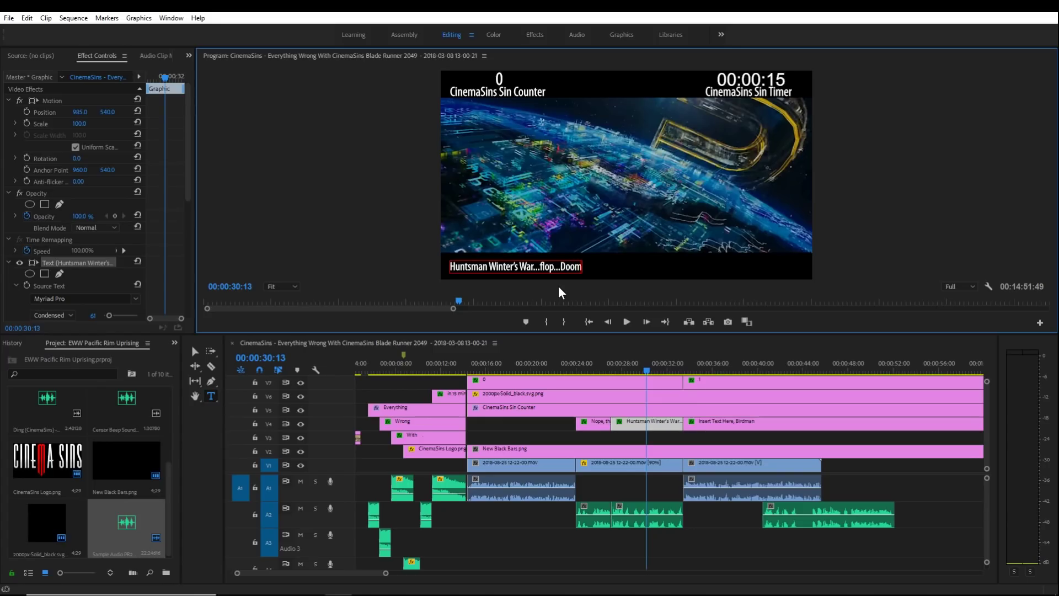
{"action": "type", "text": "..."}
{"action": "key", "text": "ctrl+s"}
{"action": "type", "text": "flop"}
{"action": "type", "text": "...flop..."}
Play the commentary on to 00:00:32:03 and append "47 Ronin...flop" to the second caption.
{"action": "left_click", "coordinate": [630, 323]}
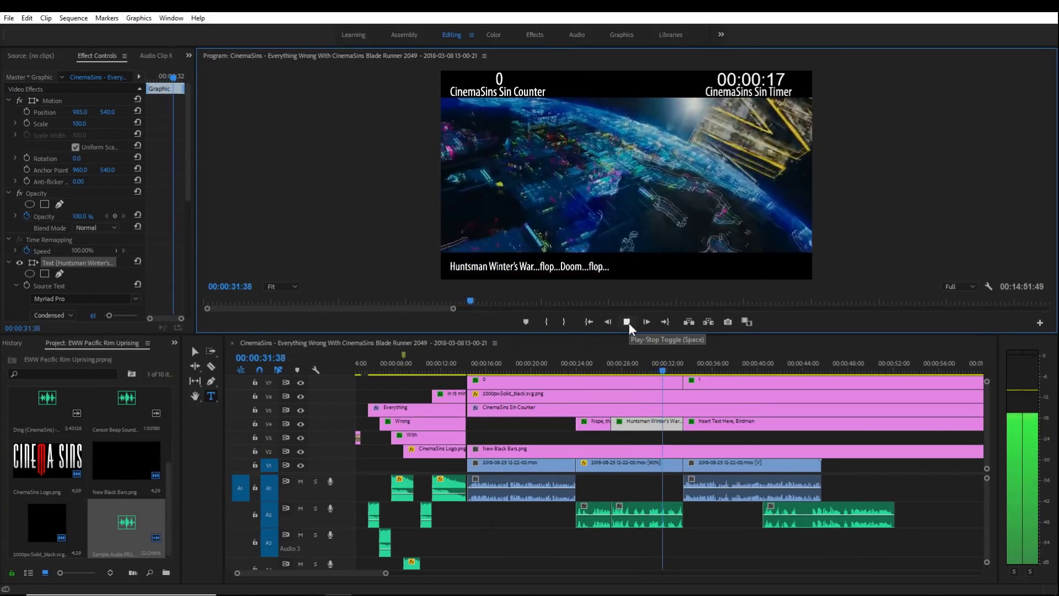
{"action": "left_click", "coordinate": [629, 323]}
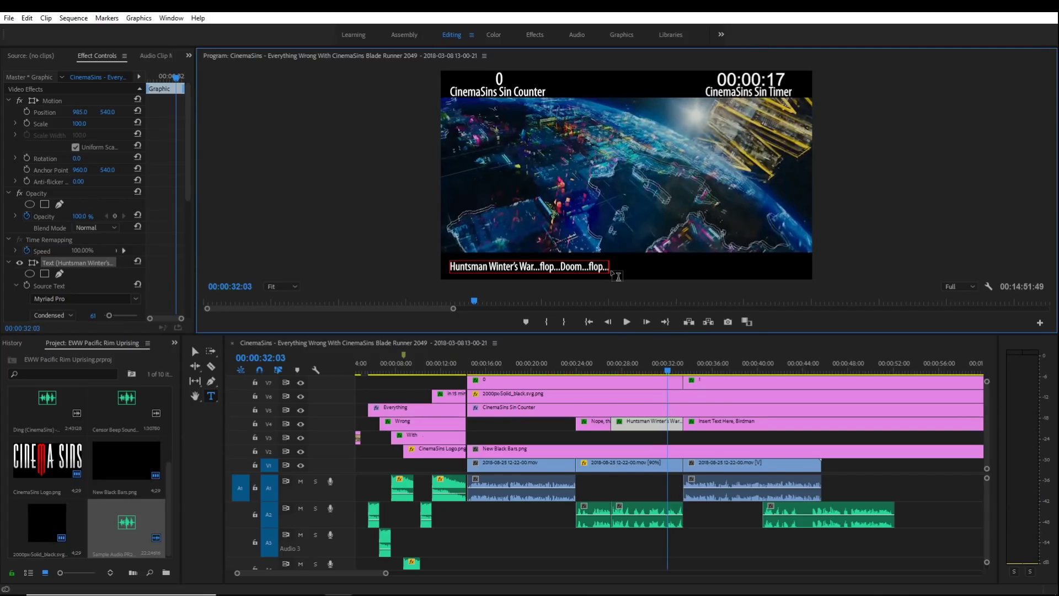
{"action": "left_click", "coordinate": [610, 267]}
{"action": "type", "text": "47 Ronin...flop"}
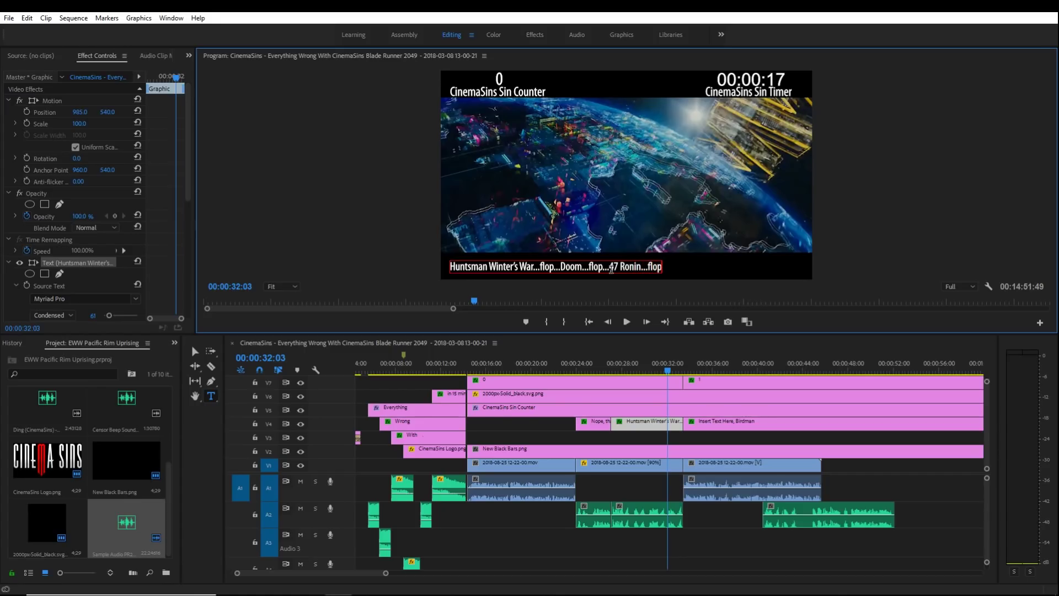
Play to the end of the second caption, append "... Repo Men...flop...", and set its horizontal position to 1155.
{"action": "left_click", "coordinate": [625, 322]}
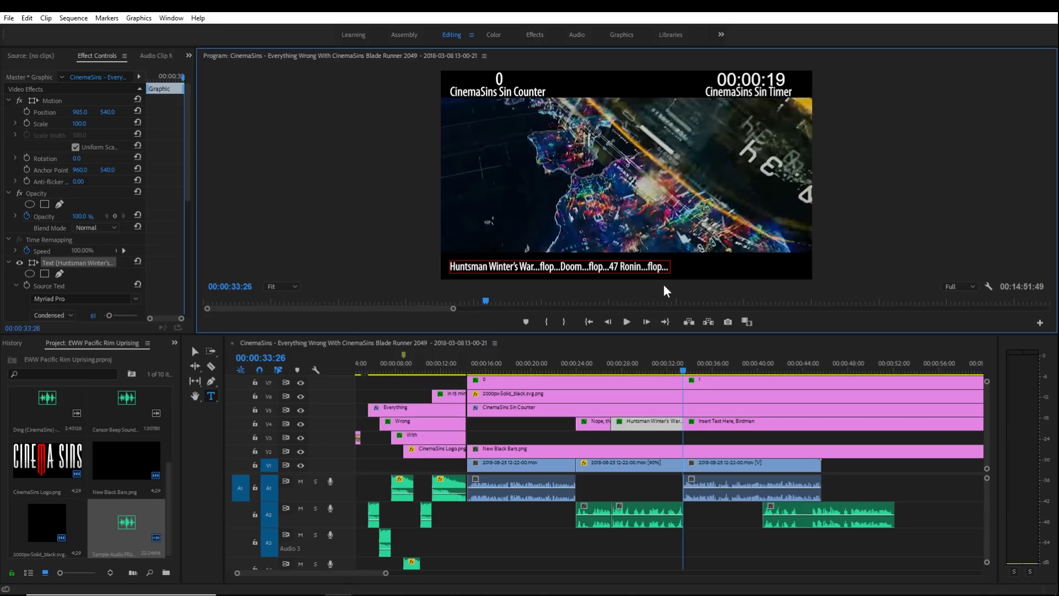
{"action": "type", "text": "Men...flop..."}
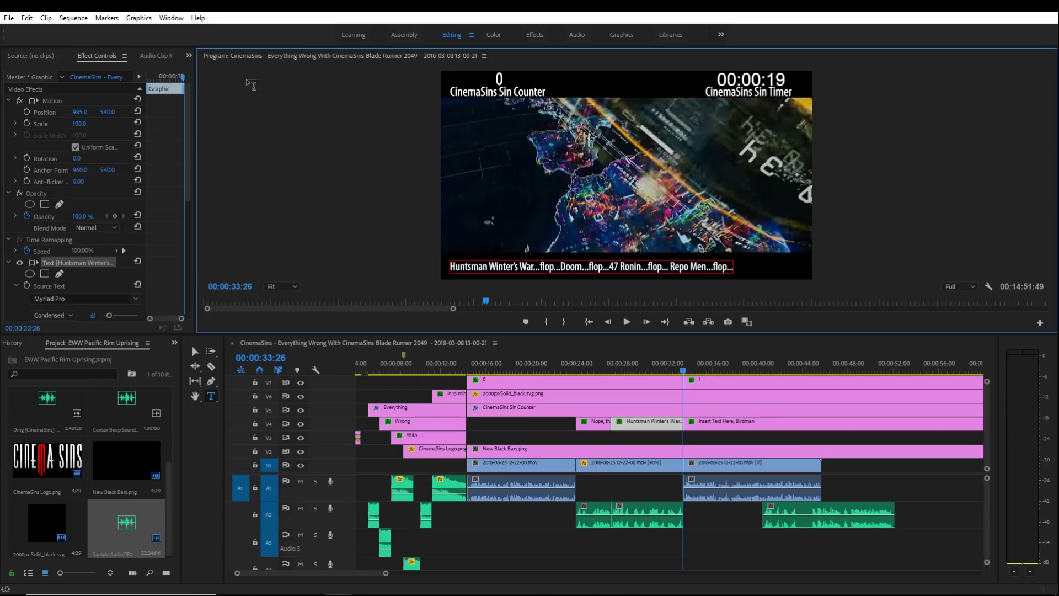
{"action": "left_click_drag", "start_coordinate": [78, 113], "coordinate": [185, 113]}
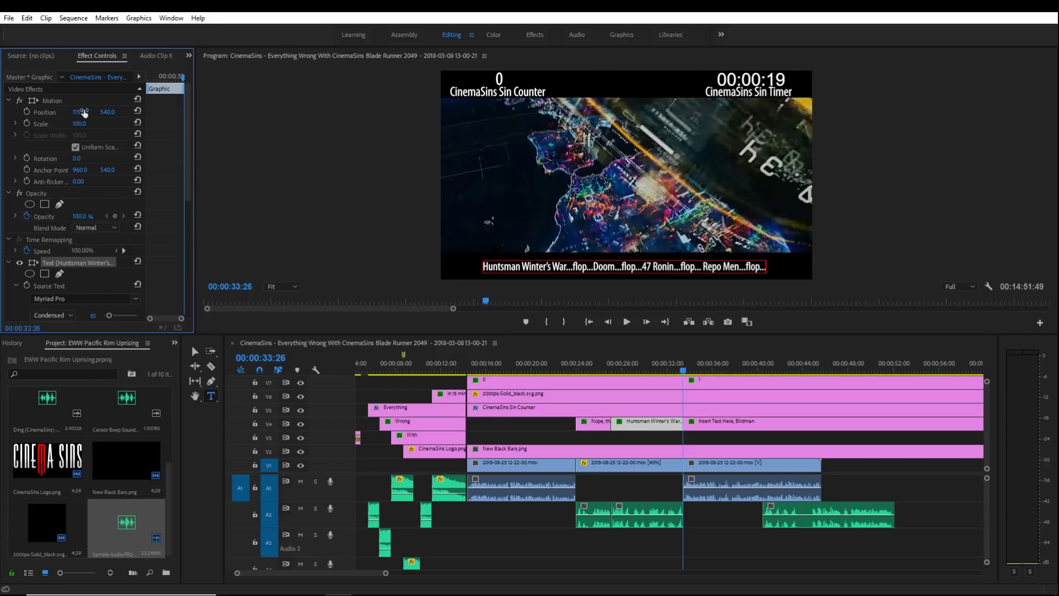
Play the start of the second caption and split that caption at 00:00:28:46 with the Razor tool.
{"action": "left_click", "coordinate": [211, 366]}
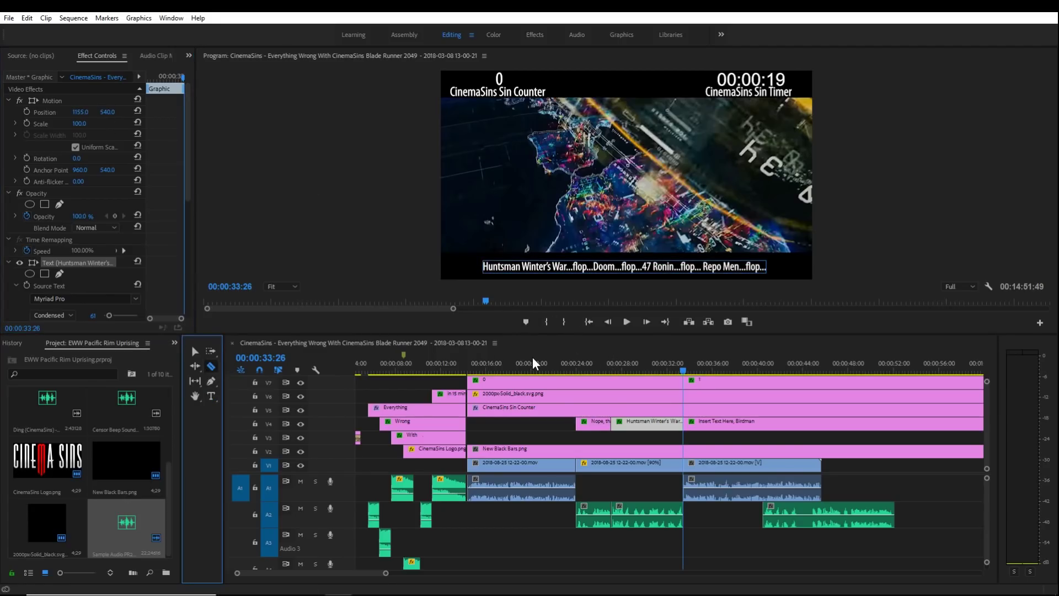
{"action": "left_click_drag", "start_coordinate": [626, 364], "coordinate": [612, 364]}
{"action": "key", "text": "space"}
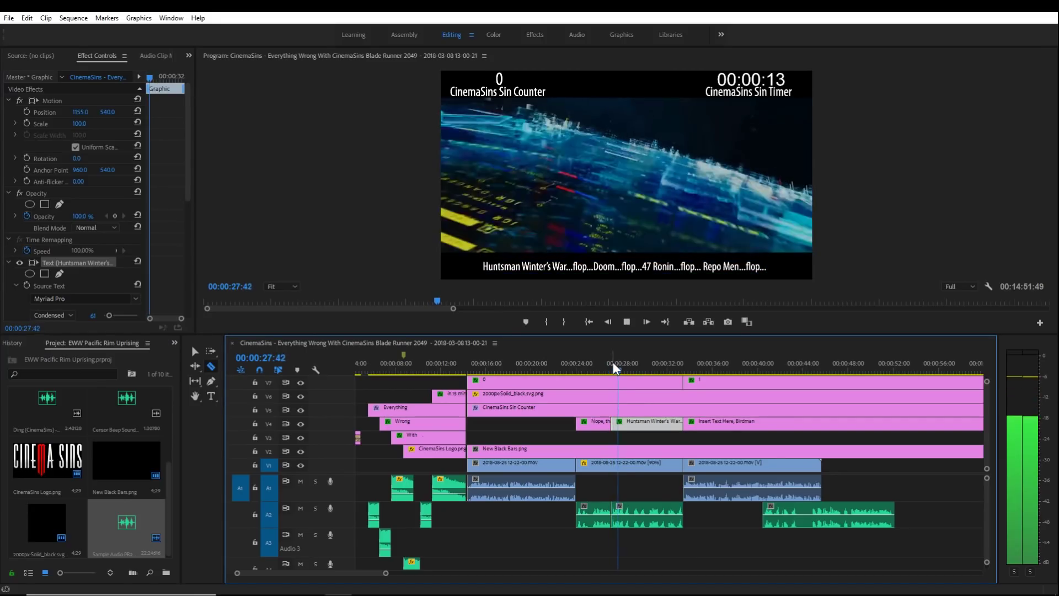
{"action": "key", "text": "space"}
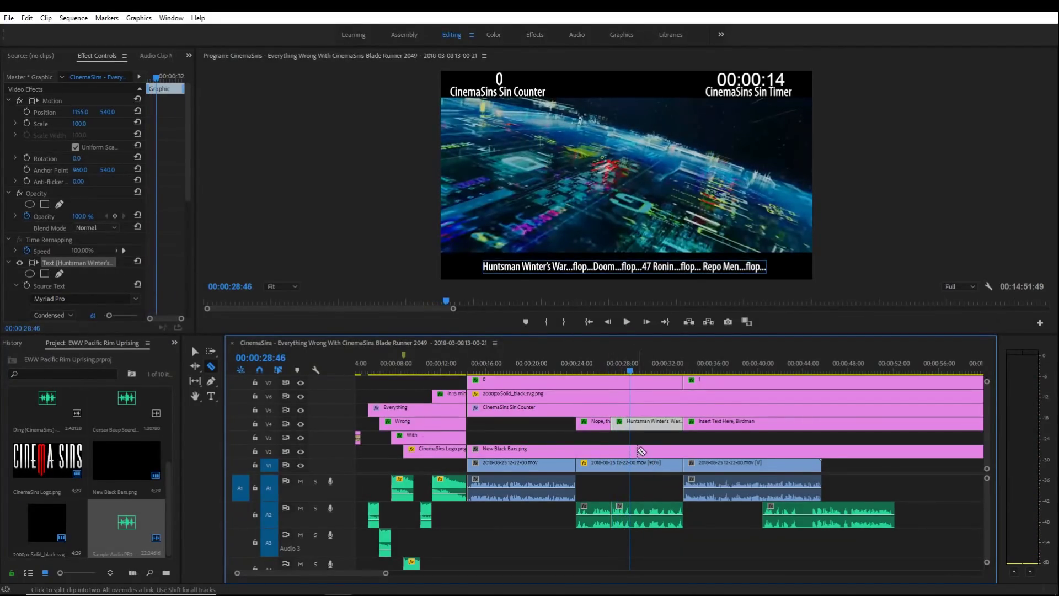
{"action": "left_click", "coordinate": [634, 426]}
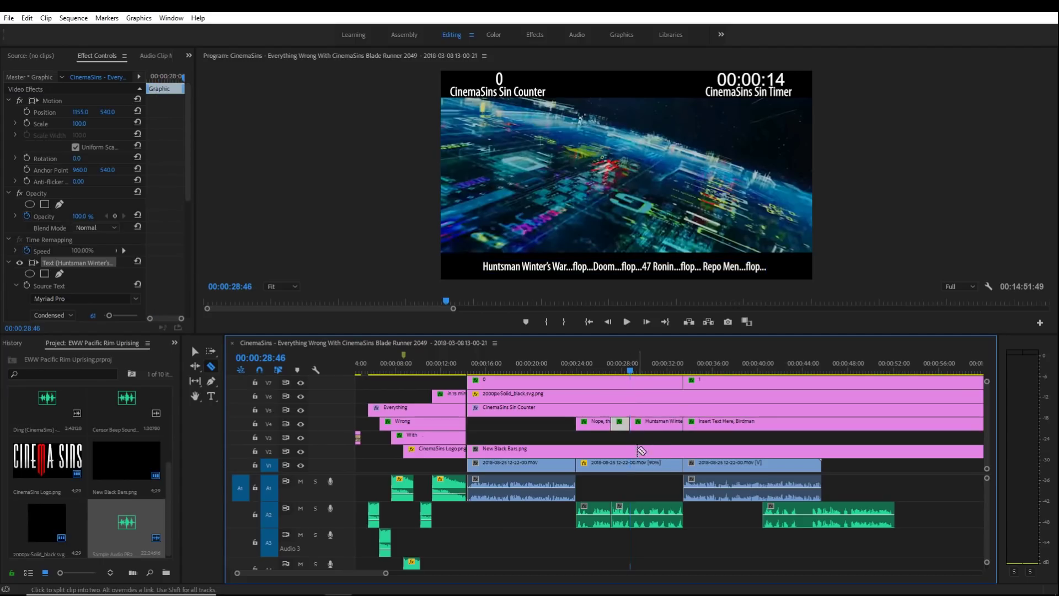
Play the commentary onward and split the rest of the second caption at 00:00:30:14 and 00:00:32:08.
{"action": "key", "text": "space"}
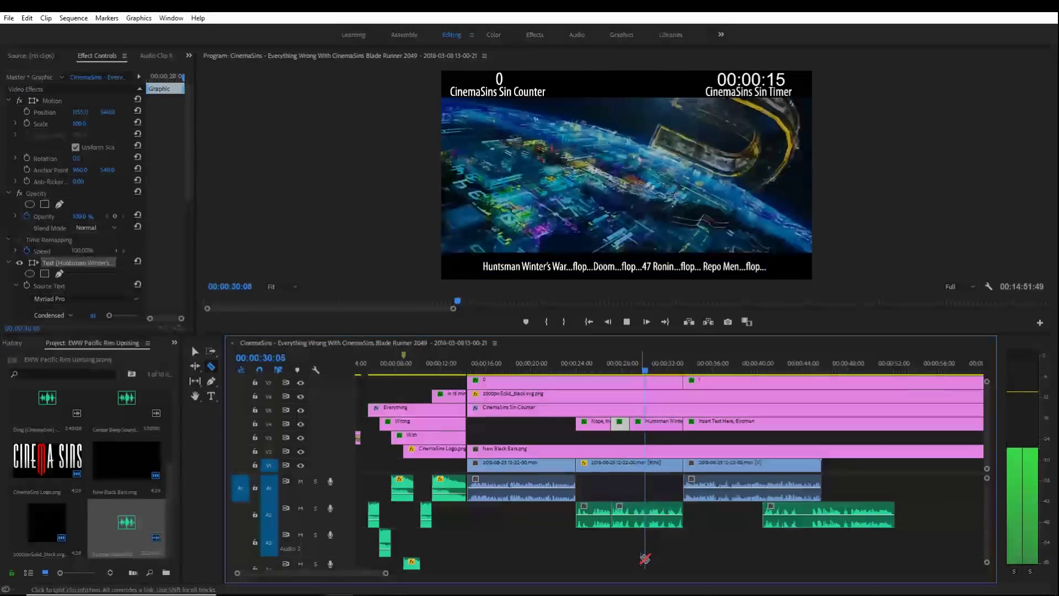
{"action": "key", "text": "space"}
{"action": "left_click", "coordinate": [651, 424]}
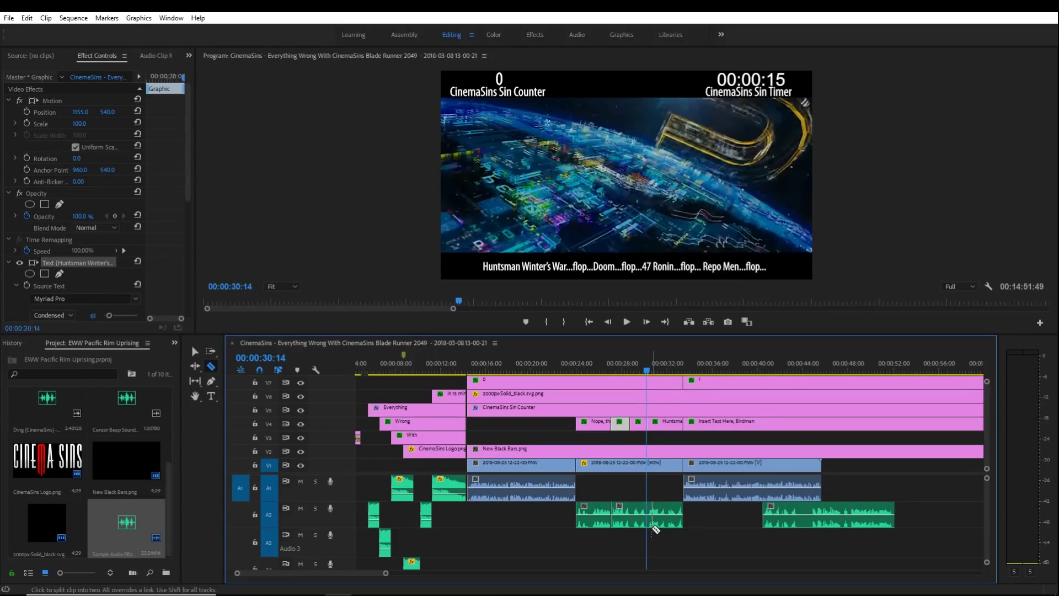
{"action": "key", "text": "space"}
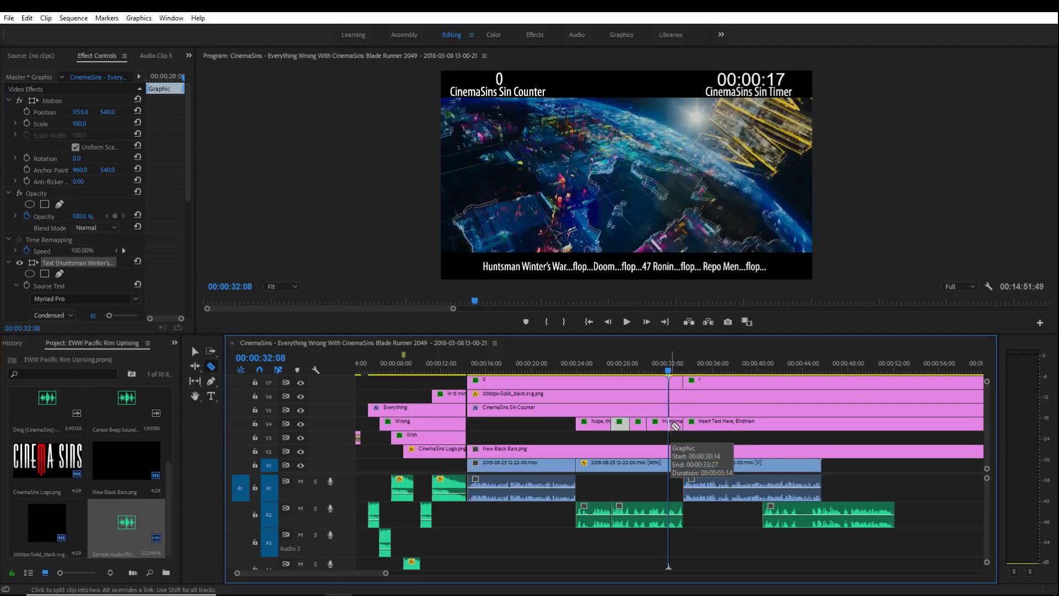
{"action": "left_click", "coordinate": [674, 425]}
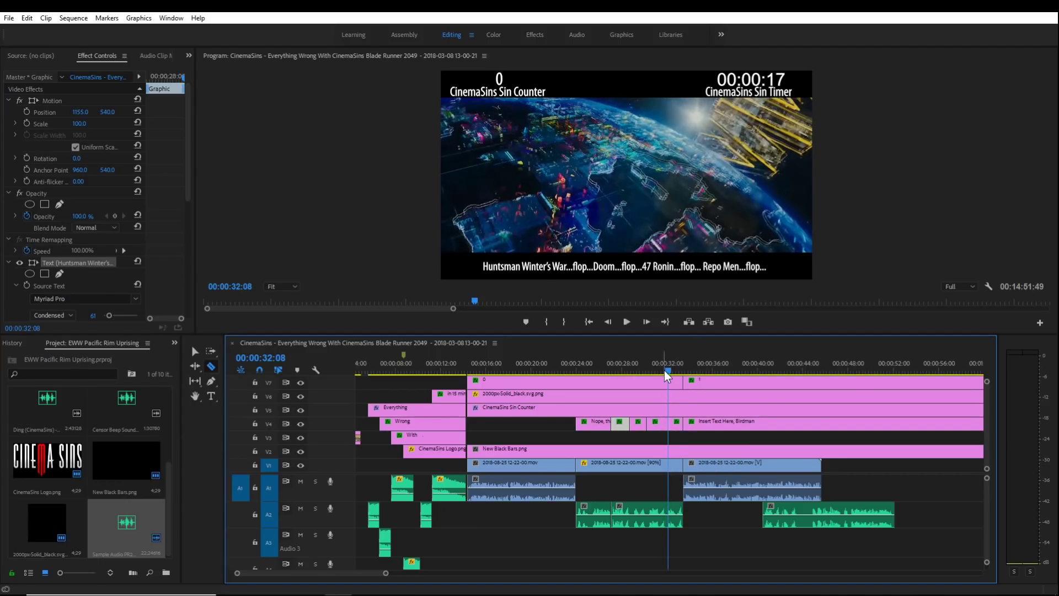
Check the last caption piece, then remove "Repo Men...flop..." from the third piece so it ends after "47 Ronin...flop...".
{"action": "left_click_drag", "start_coordinate": [664, 370], "coordinate": [674, 369]}
{"action": "key", "text": "v"}
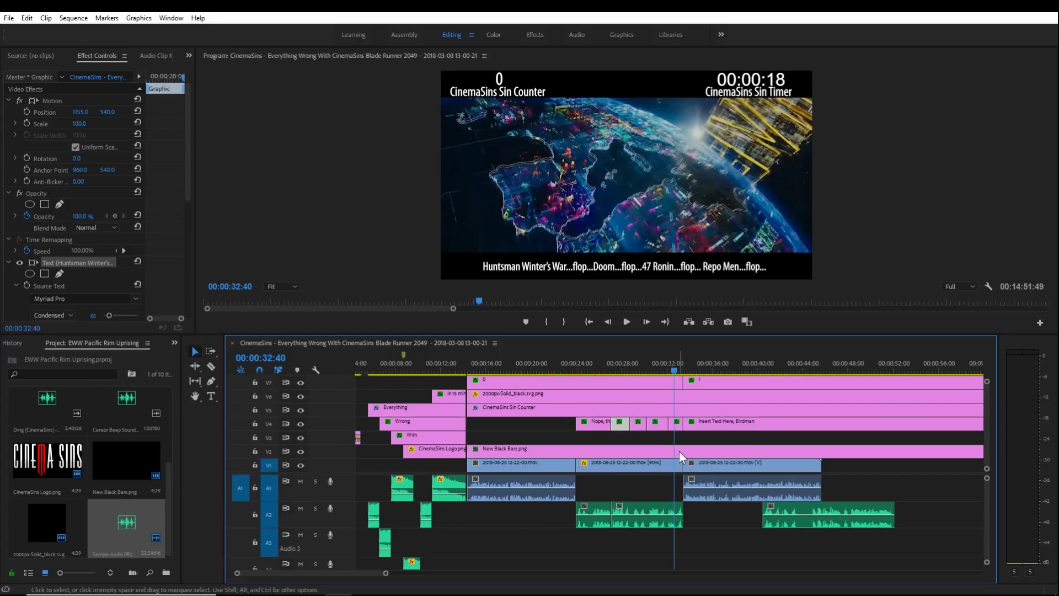
{"action": "left_click", "coordinate": [674, 424]}
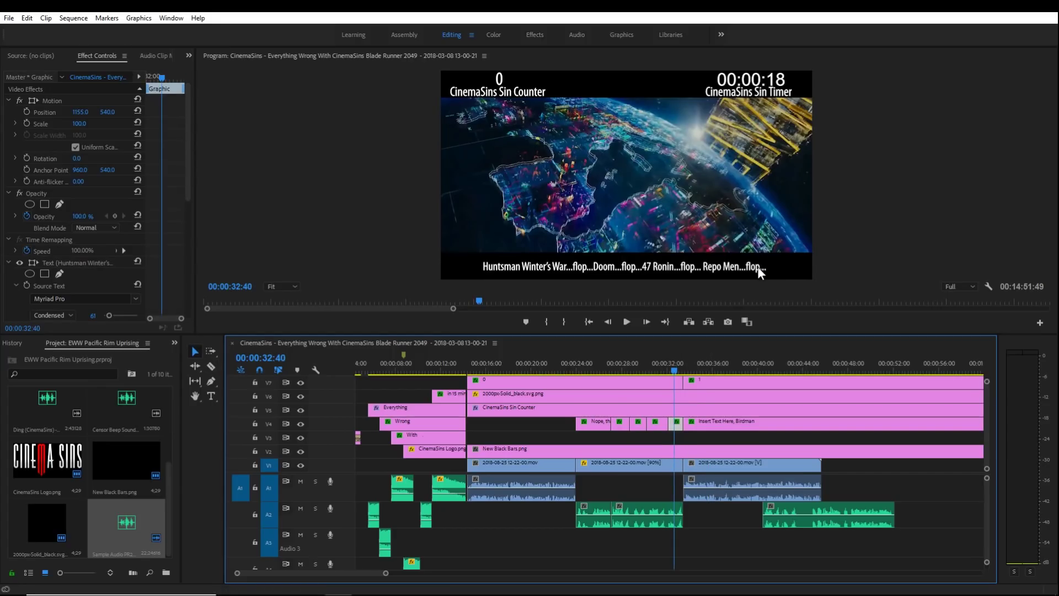
{"action": "left_click_drag", "start_coordinate": [674, 366], "coordinate": [660, 363]}
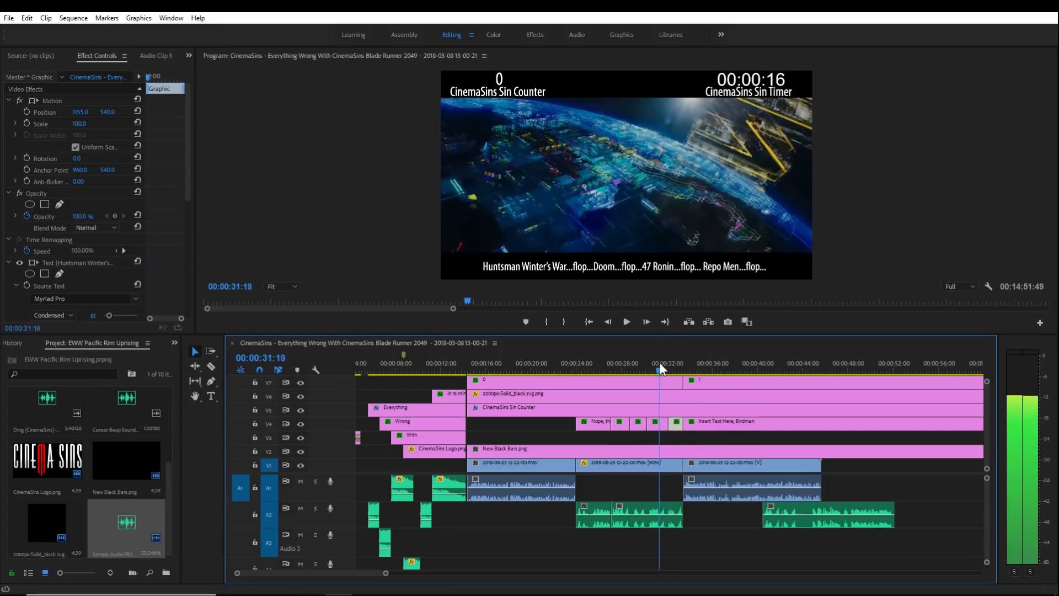
{"action": "key", "text": "t"}
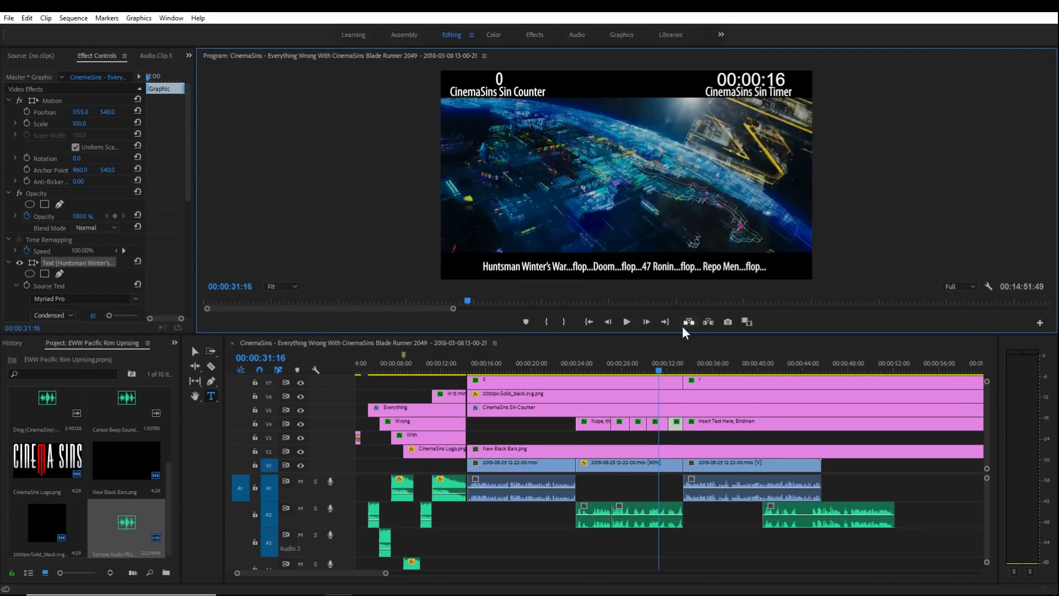
{"action": "left_click", "coordinate": [662, 425]}
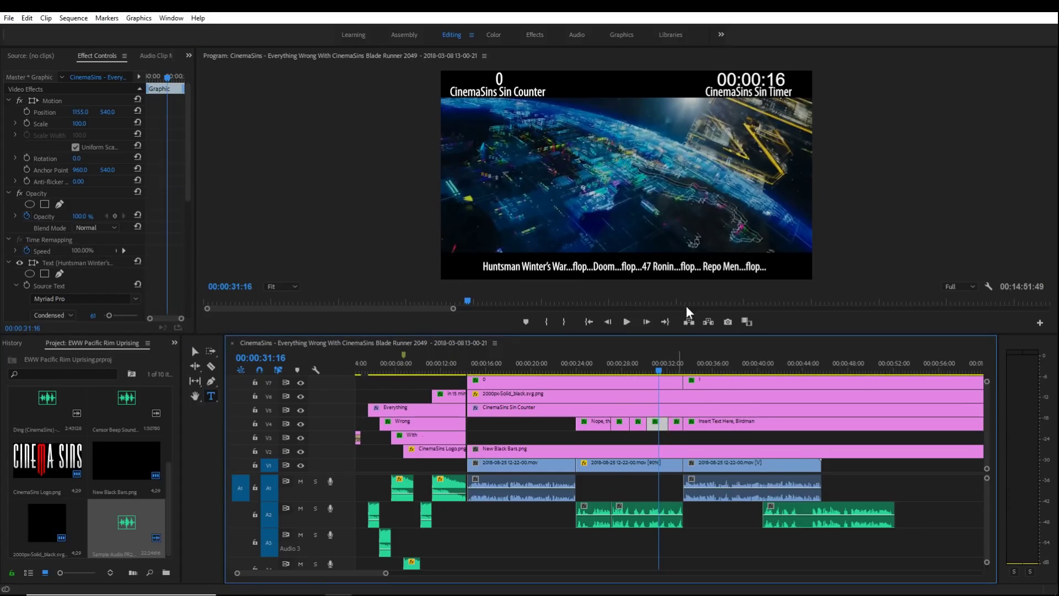
{"action": "double_click", "coordinate": [712, 266]}
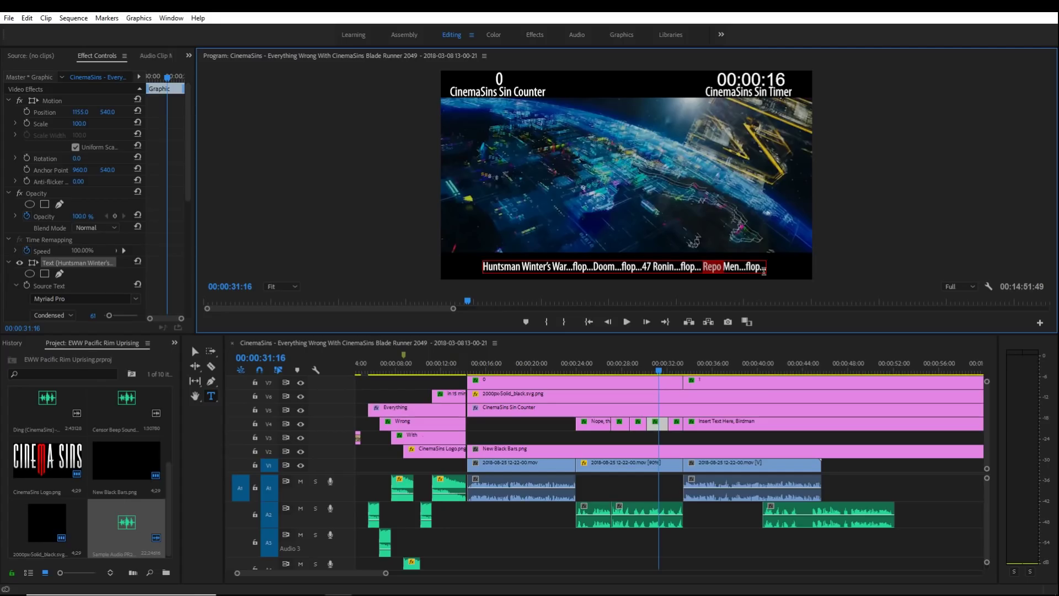
{"action": "left_click_drag", "start_coordinate": [696, 270], "coordinate": [706, 273]}
{"action": "key", "text": "BackSpace"}
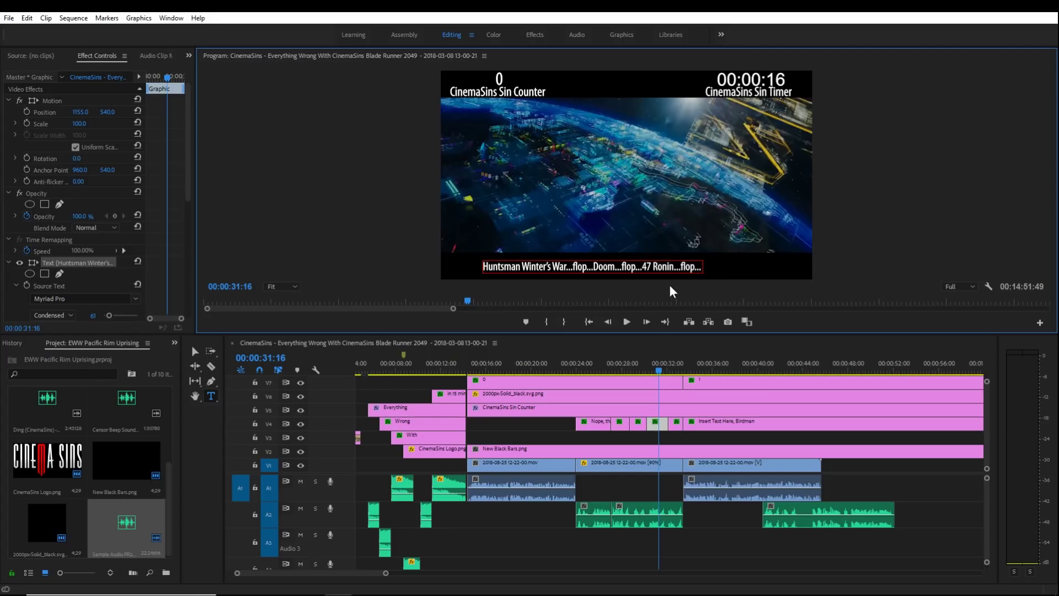
Shorten the caption piece at 00:00:29:22 to "Huntsman Winter's War...flop...Doom...flop...".
{"action": "left_click_drag", "start_coordinate": [644, 365], "coordinate": [637, 364]}
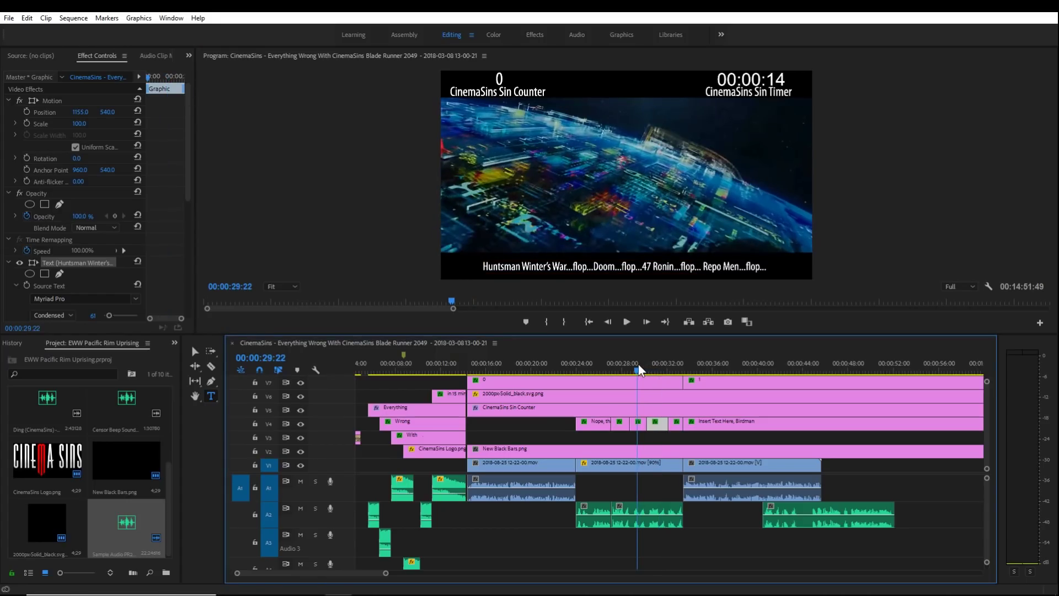
{"action": "left_click", "coordinate": [641, 421]}
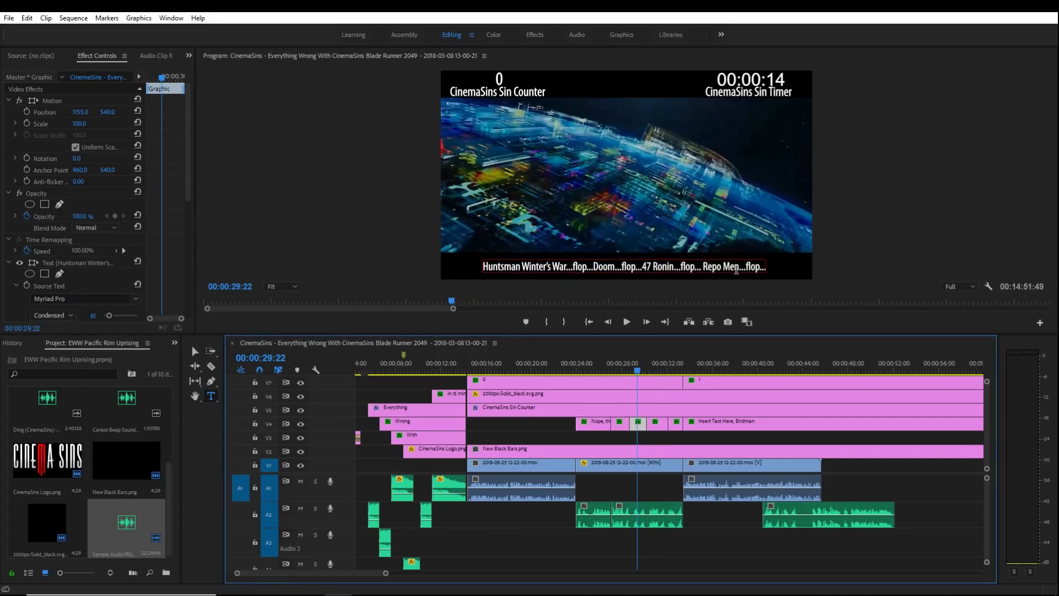
{"action": "left_click", "coordinate": [754, 269]}
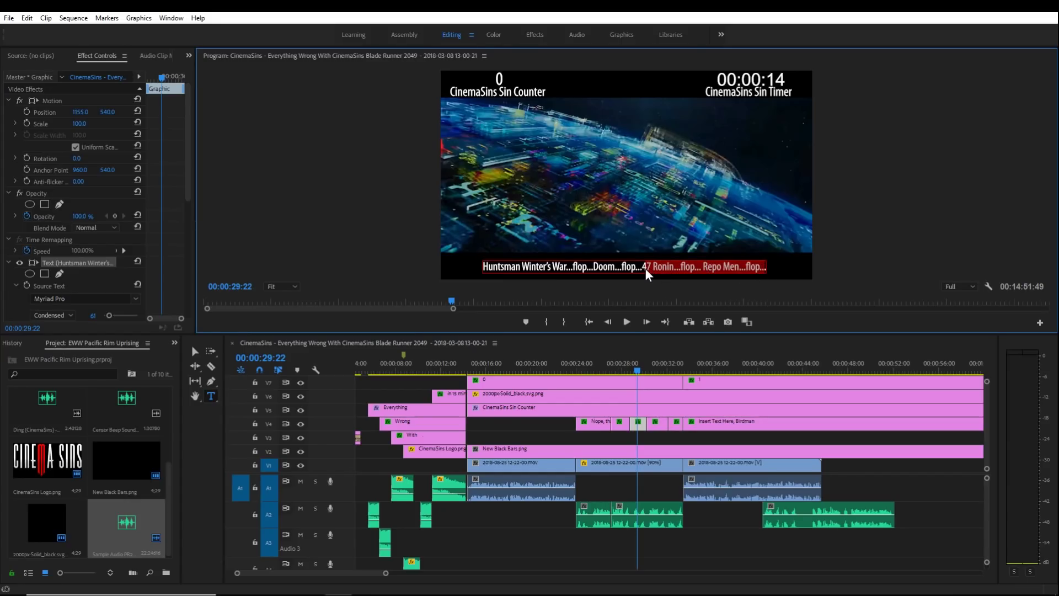
{"action": "key", "text": "BackSpace"}
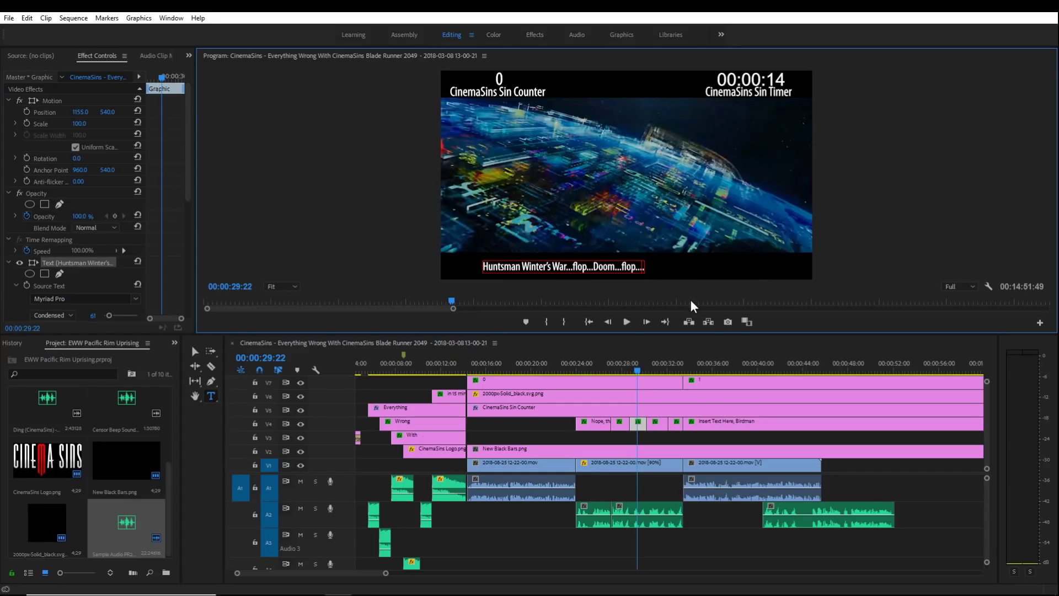
{"action": "key", "text": "BackSpace"}
Shorten the caption piece at 00:00:27:40 to "Huntsman Winter's War...flop...".
{"action": "left_click", "coordinate": [619, 358]}
{"action": "left_click", "coordinate": [622, 423]}
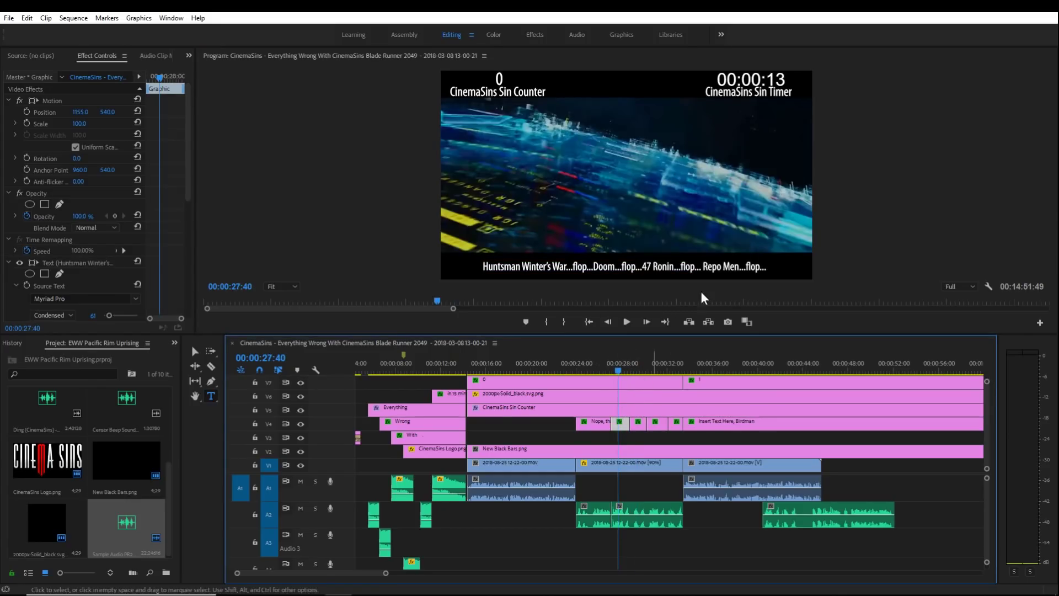
{"action": "left_click", "coordinate": [764, 268]}
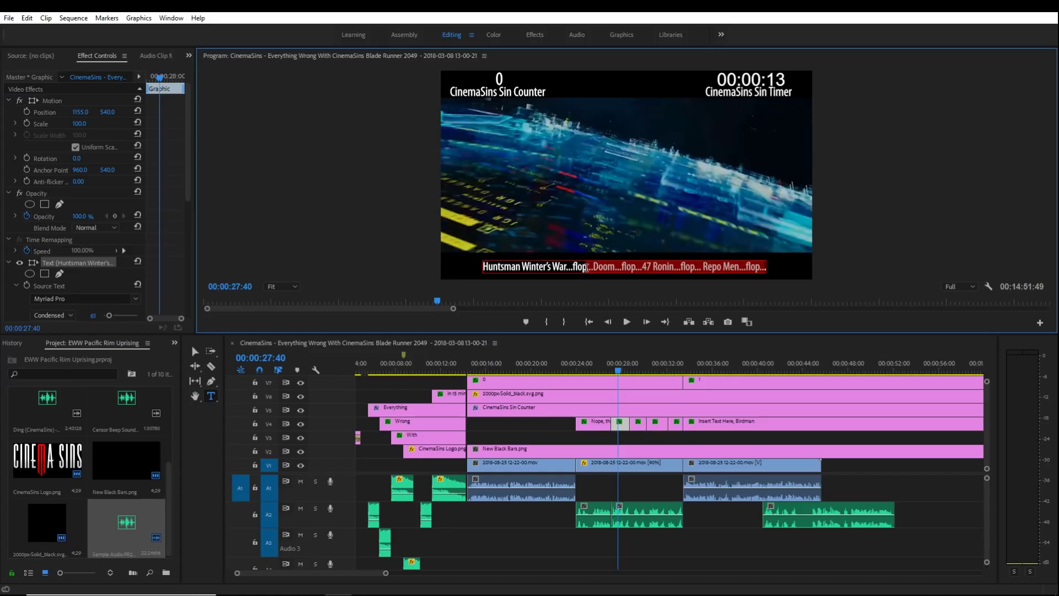
{"action": "type", "text": "."}
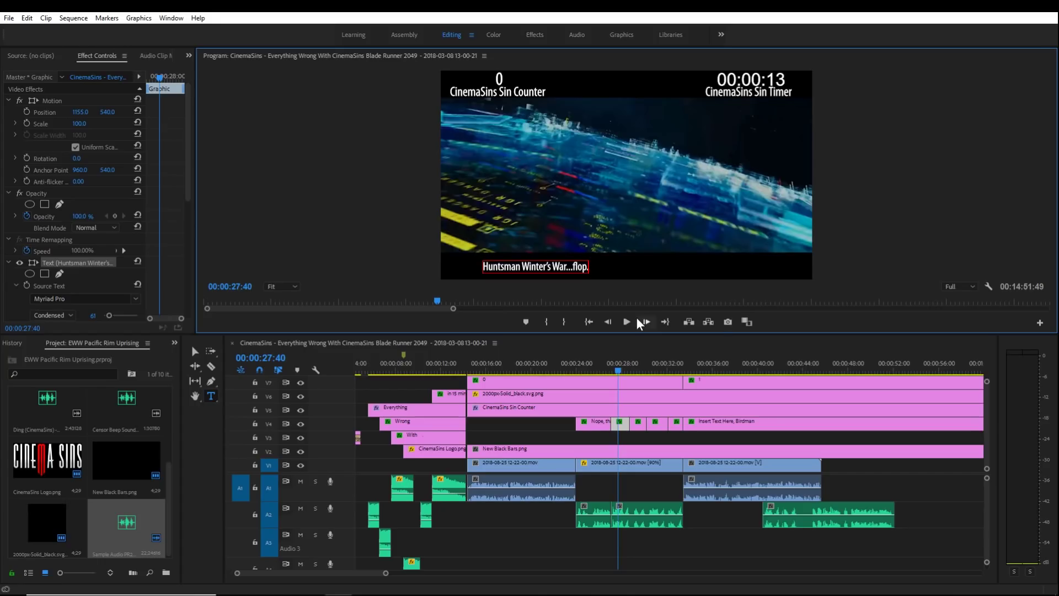
{"action": "type", "text": ".."}
Play back the timed captions from 00:00:23:20 until the sin counter changes to 1.
{"action": "left_click", "coordinate": [571, 366]}
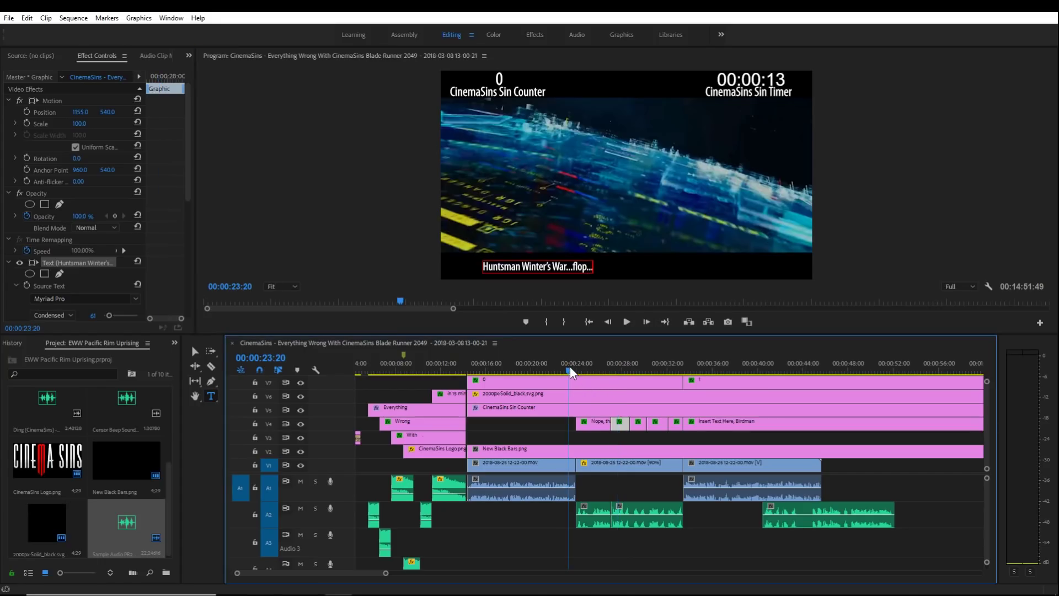
{"action": "left_click", "coordinate": [626, 321]}
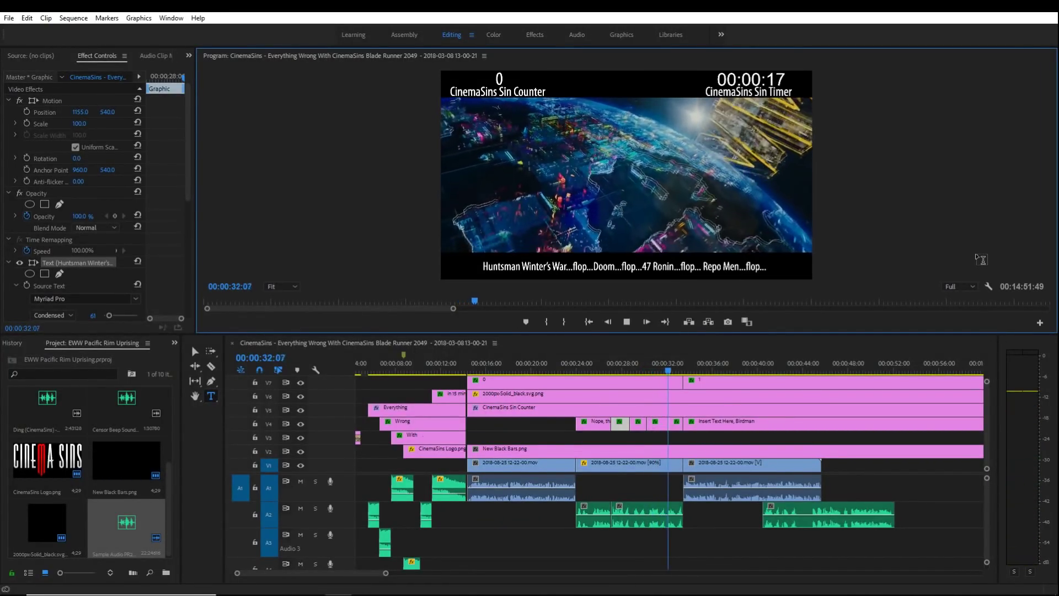
{"action": "left_click", "coordinate": [627, 324]}
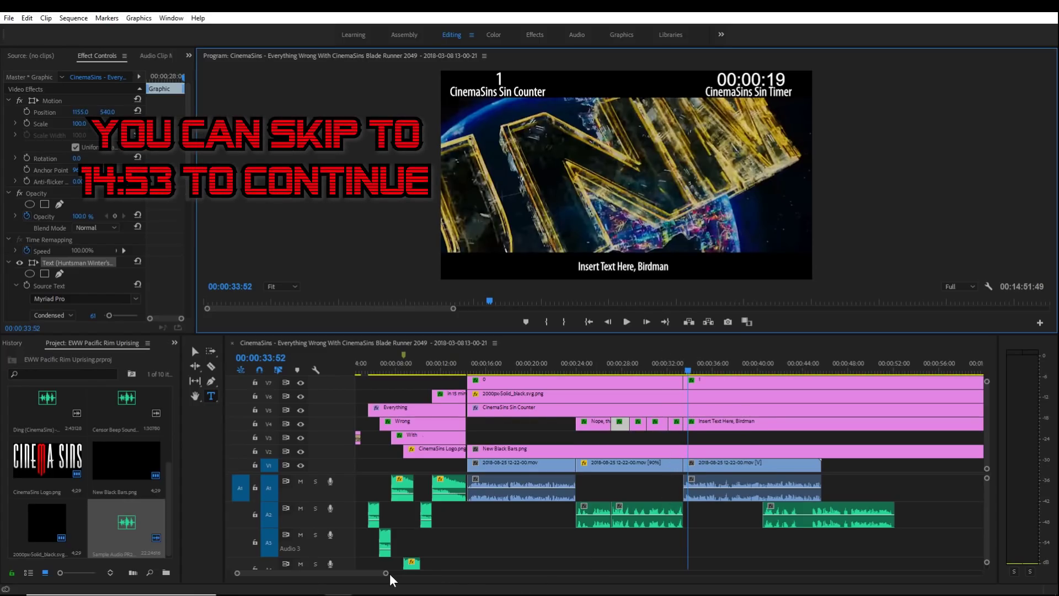
Play the footage following the first sin and move the next commentary clip to start where that footage ends.
{"action": "left_click_drag", "start_coordinate": [387, 574], "coordinate": [409, 571]}
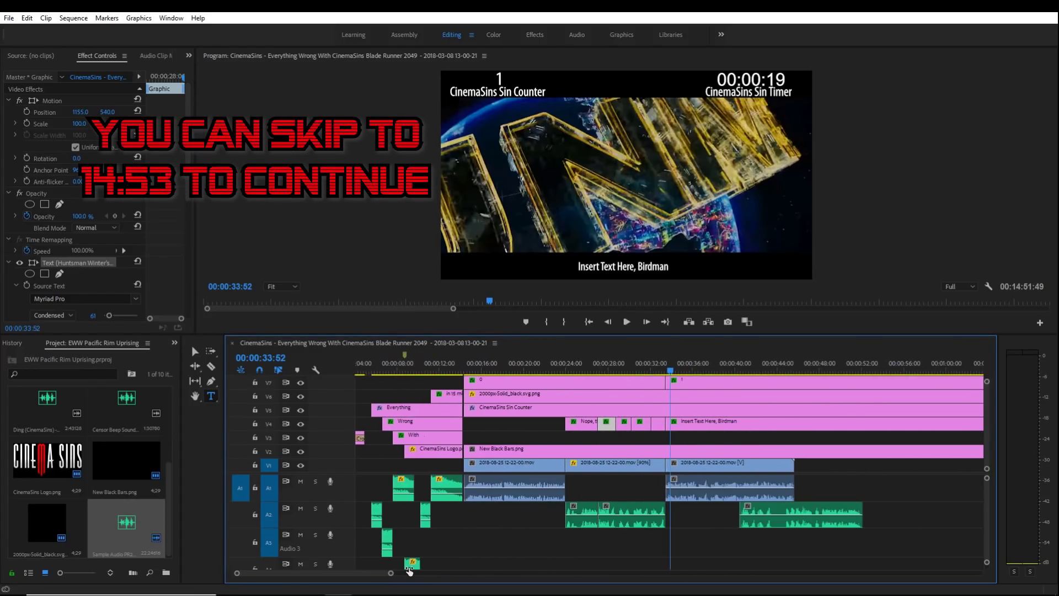
{"action": "scroll", "coordinate": [375, 572], "scroll_direction": "down", "scroll_amount": 5}
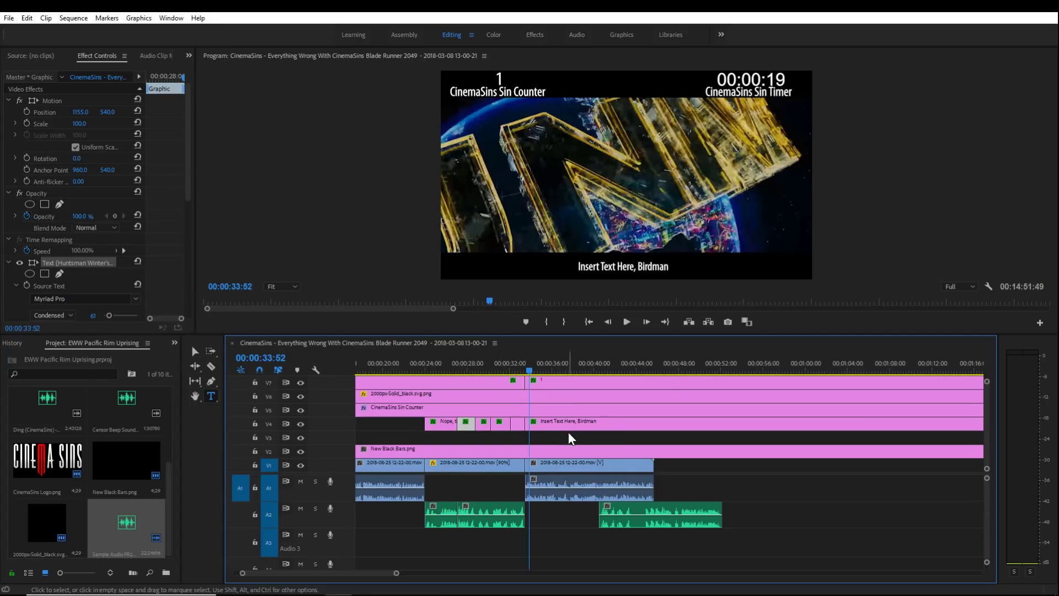
{"action": "left_click", "coordinate": [628, 323]}
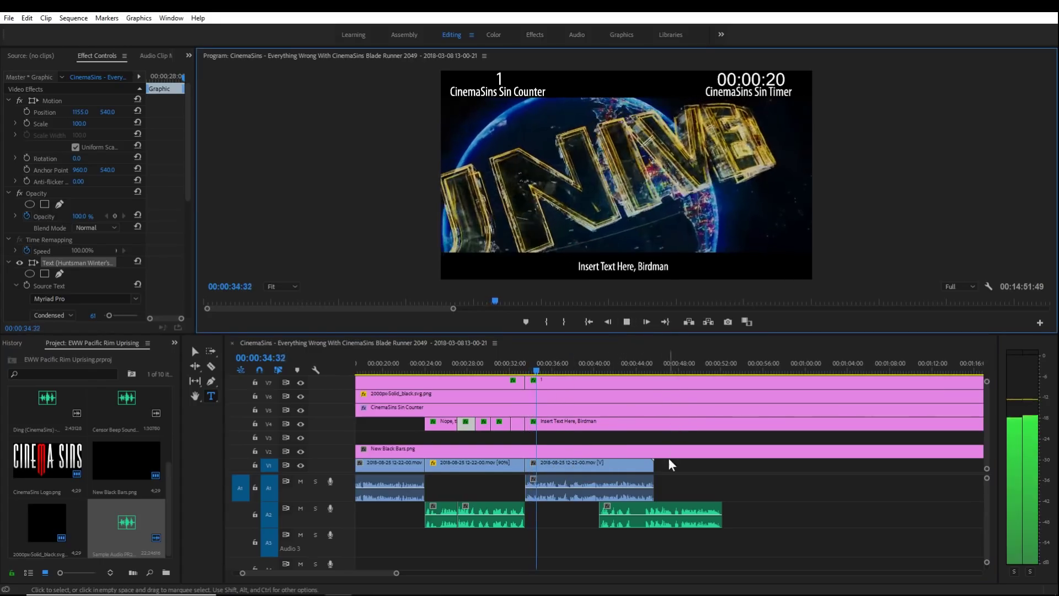
{"action": "left_click_drag", "start_coordinate": [648, 505], "coordinate": [697, 504]}
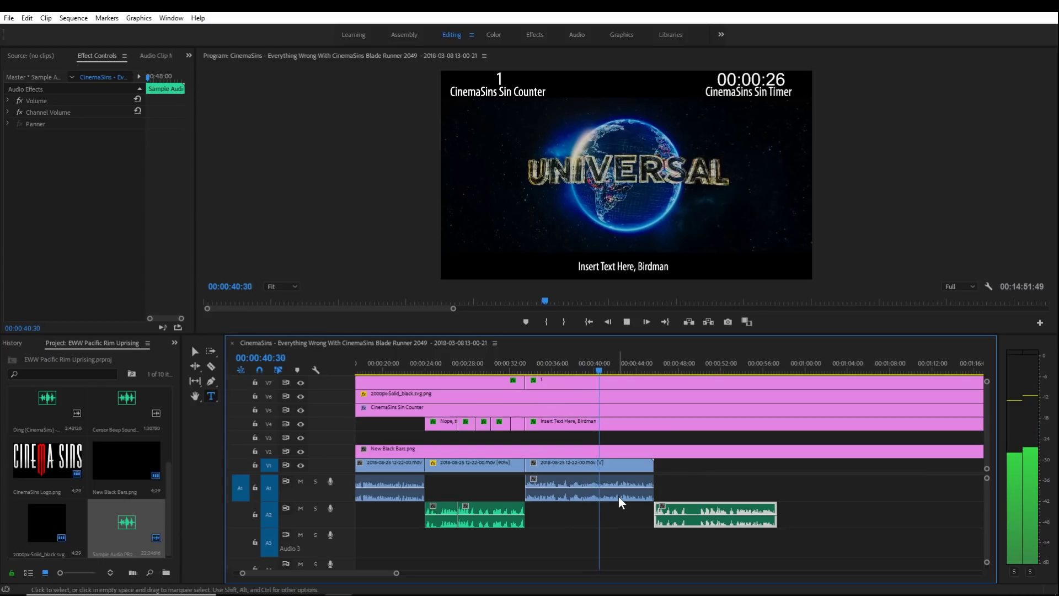
Split the movie footage at 00:00:40:45 and move the piece following the cut further along the timeline, over the next commentary clip.
{"action": "key", "text": "space"}
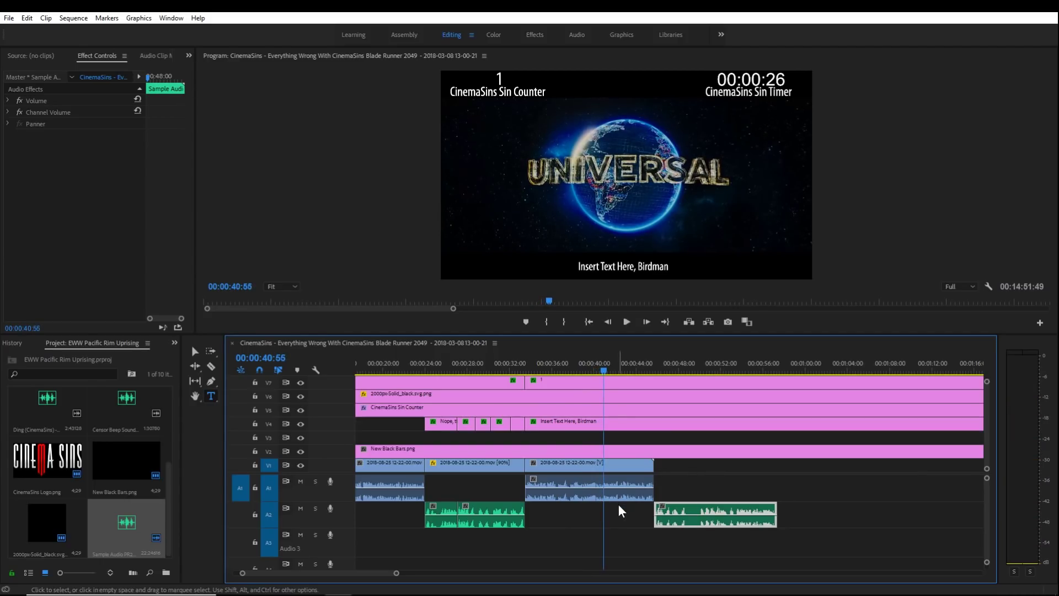
{"action": "key", "text": "Left"}
{"action": "key", "text": "Left"}
{"action": "key", "text": "Left"}
{"action": "key", "text": "Left"}
{"action": "key", "text": "Left"}
{"action": "key", "text": "Left"}
{"action": "key", "text": "Left"}
{"action": "key", "text": "Left"}
{"action": "key", "text": "Left"}
{"action": "key", "text": "Left"}
{"action": "key", "text": "Left"}
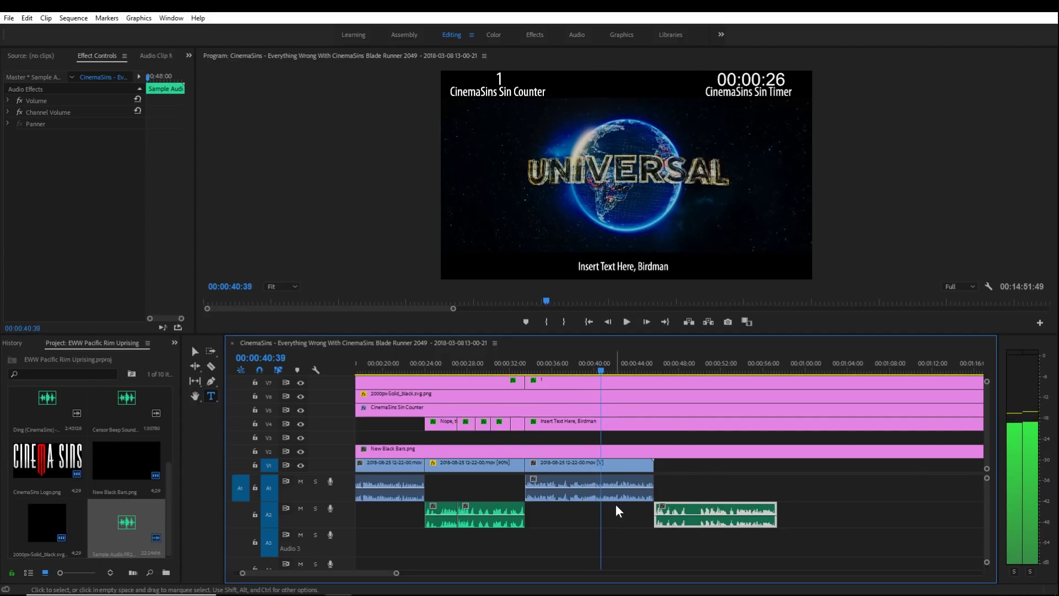
{"action": "key", "text": "Right"}
{"action": "key", "text": "Right"}
{"action": "key", "text": "Right"}
{"action": "key", "text": "Right"}
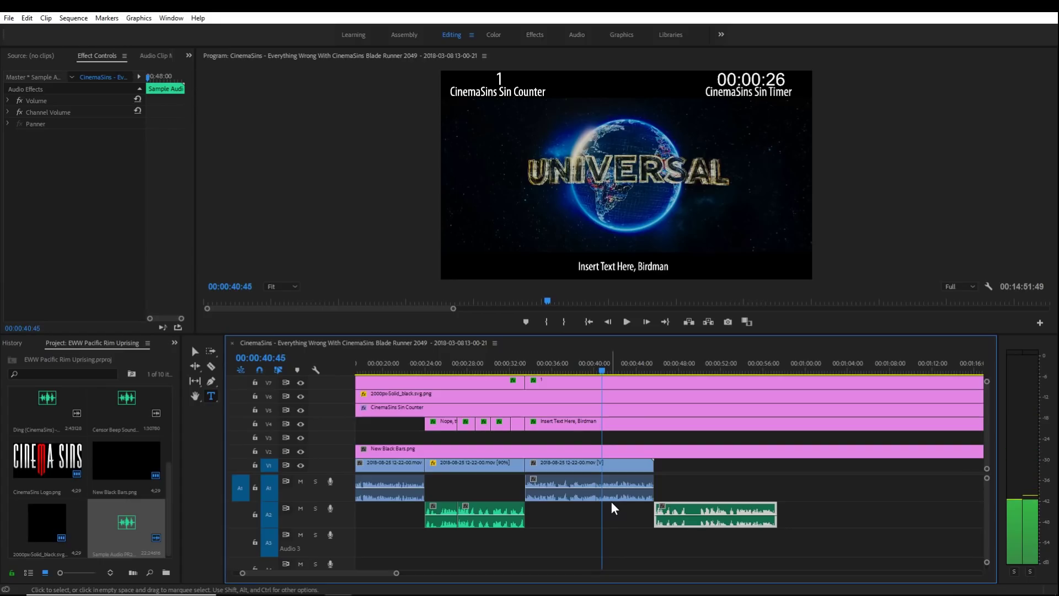
{"action": "key", "text": "Left"}
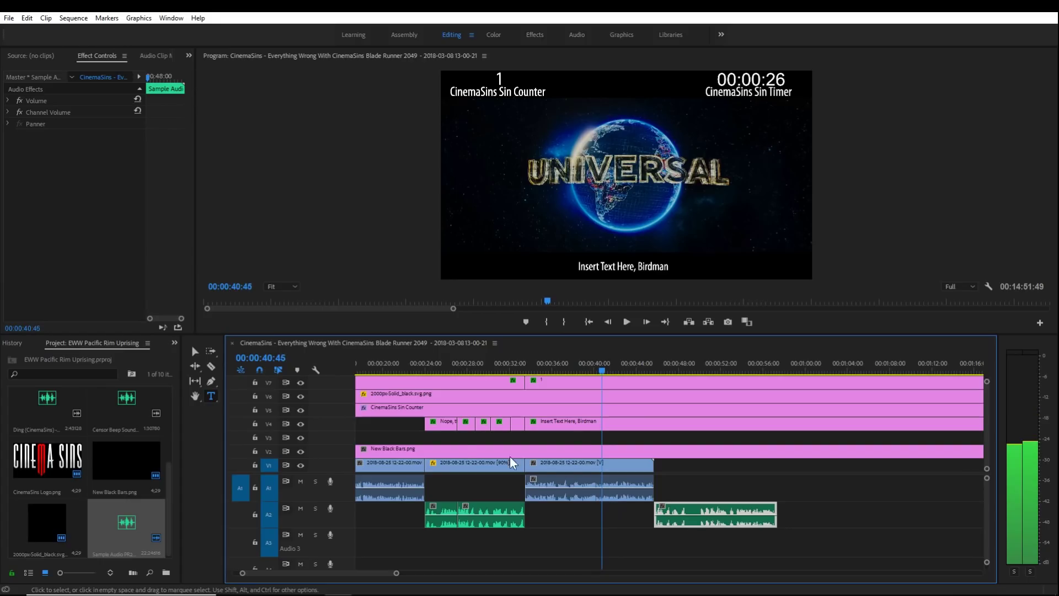
{"action": "left_click", "coordinate": [211, 366]}
{"action": "left_click", "coordinate": [602, 482]}
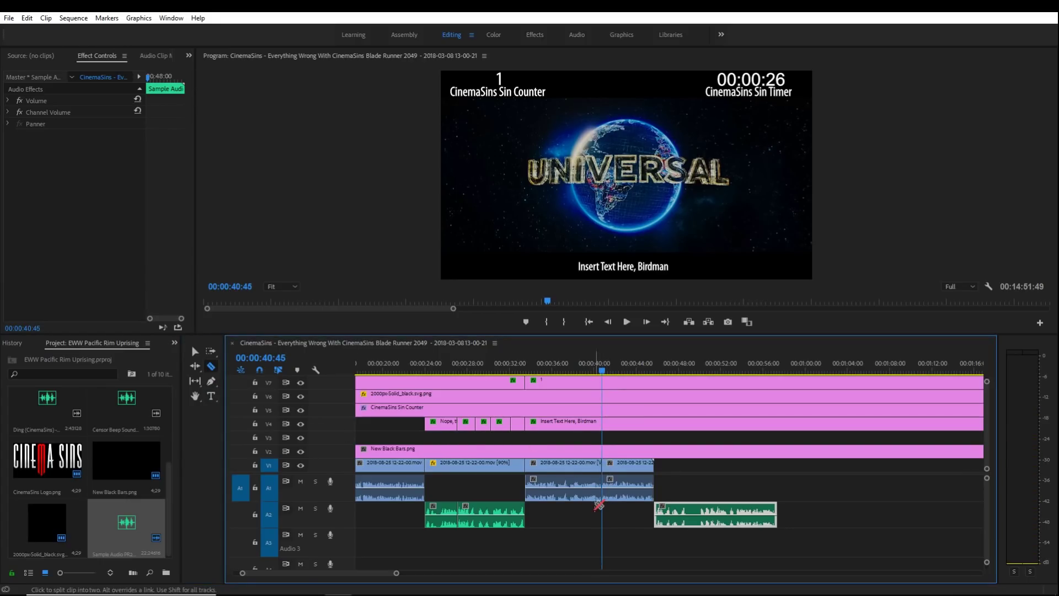
{"action": "key", "text": "v"}
{"action": "left_click_drag", "start_coordinate": [653, 486], "coordinate": [738, 474]}
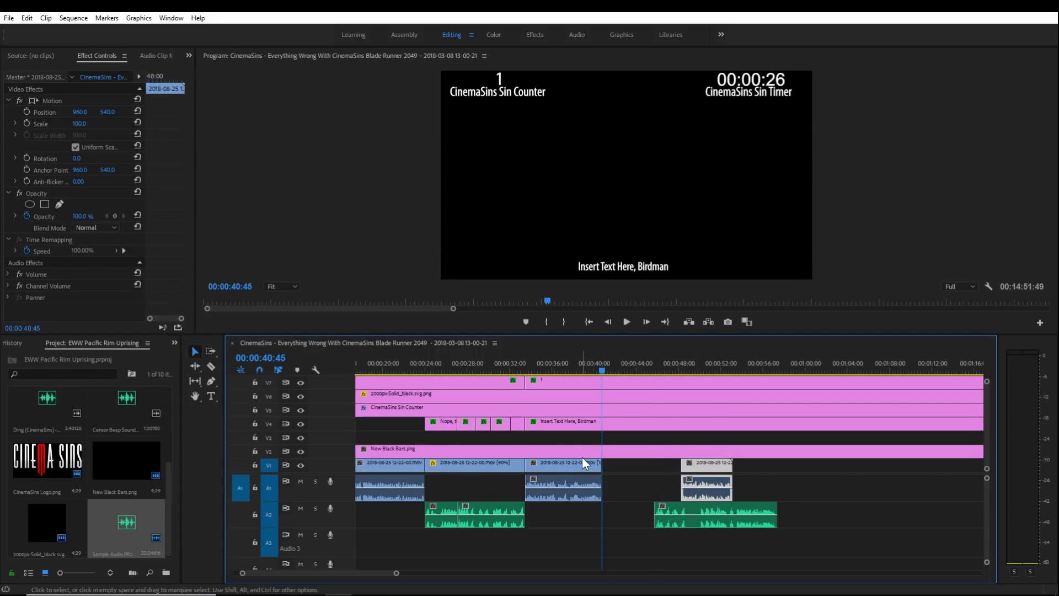
Unlink the video of the footage clip ending at 00:00:40:45 from its audio.
{"action": "right_click", "coordinate": [585, 468]}
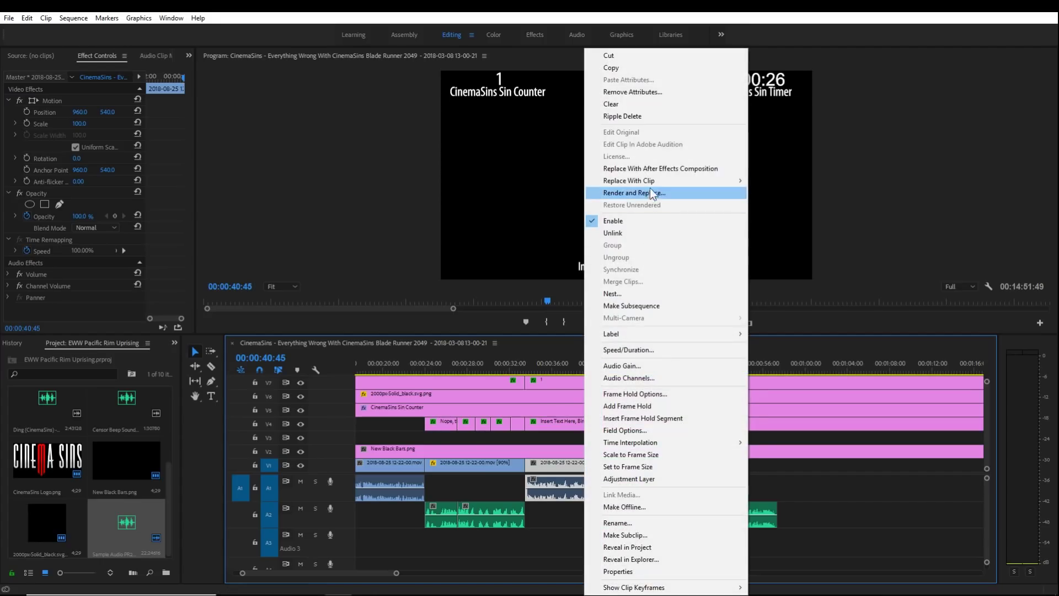
{"action": "left_click", "coordinate": [657, 234]}
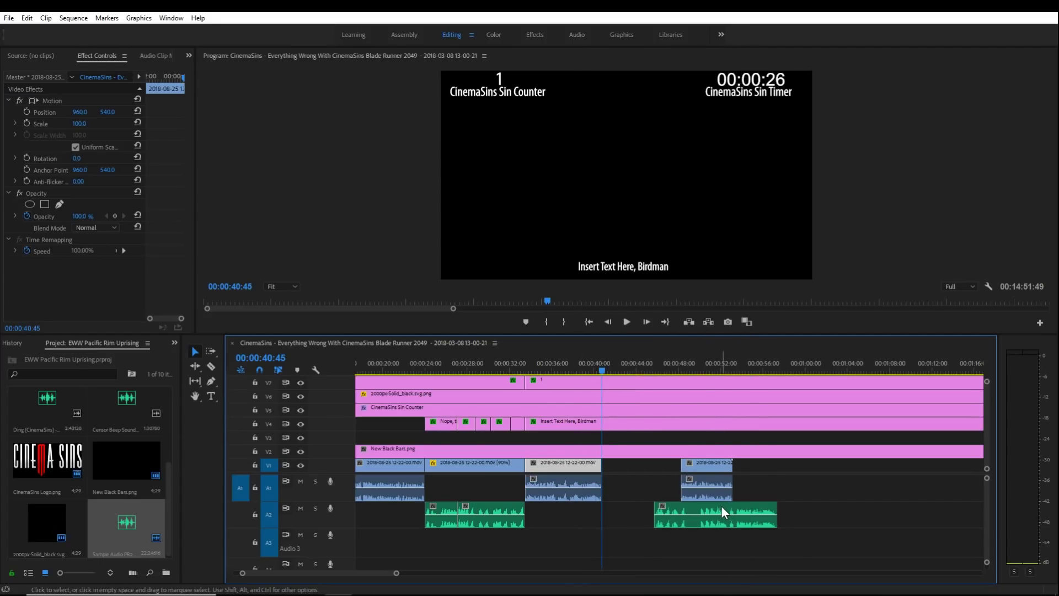
Move the next commentary clip to start at 00:00:40:45 and shift the following footage piece beyond the commentary's end.
{"action": "left_click_drag", "start_coordinate": [722, 506], "coordinate": [671, 510]}
{"action": "left_click_drag", "start_coordinate": [668, 451], "coordinate": [749, 471]}
{"action": "key", "text": "ctrl+z"}
{"action": "left_click", "coordinate": [669, 468]}
Cut out a short section of the commentary clip at 00:00:44:02 and ripple delete it.
{"action": "key", "text": "c"}
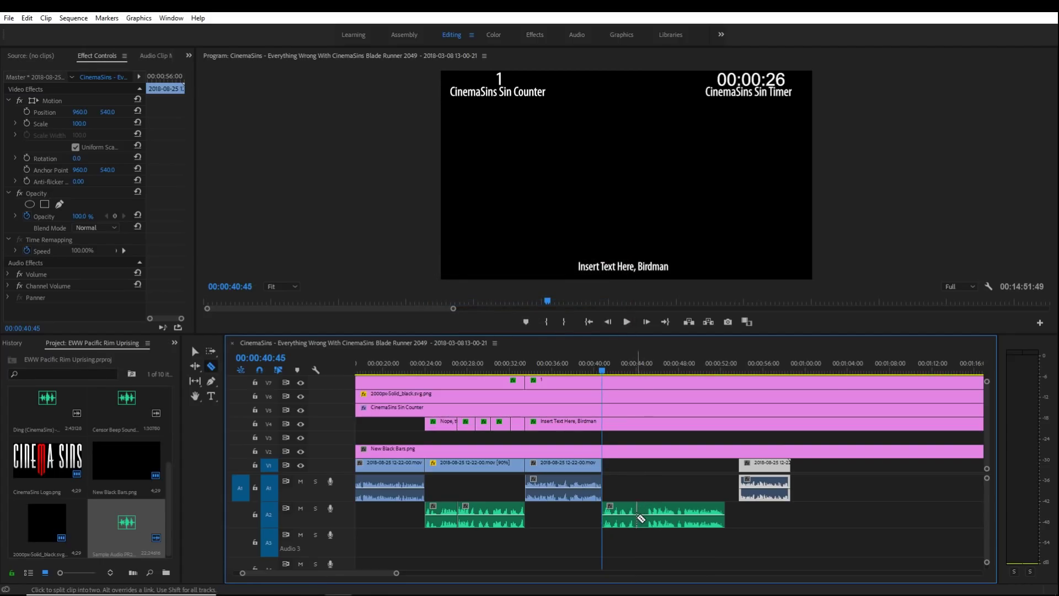
{"action": "left_click", "coordinate": [644, 519]}
{"action": "right_click", "coordinate": [648, 519]}
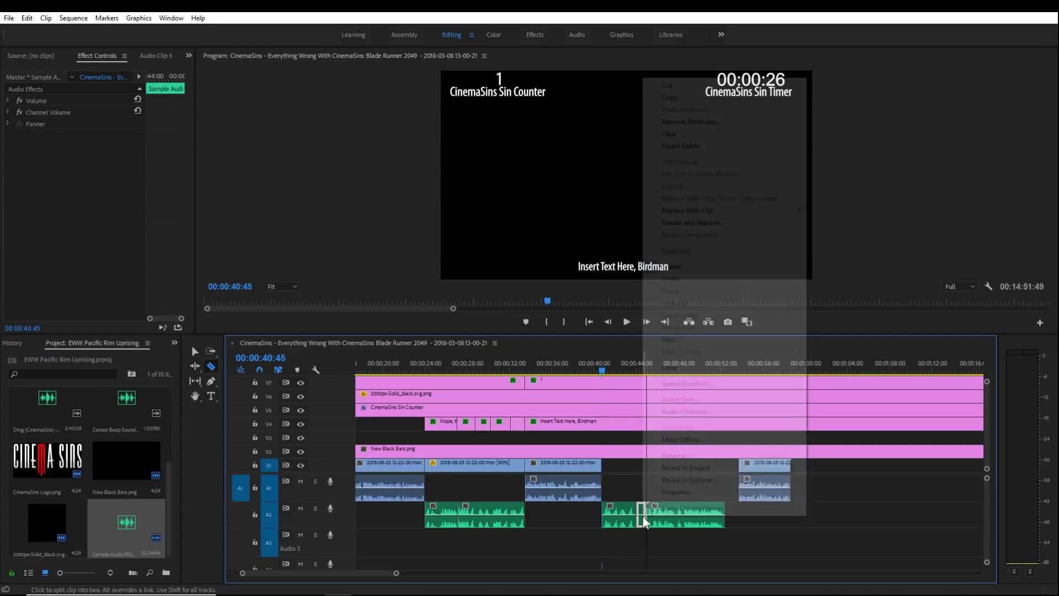
{"action": "left_click", "coordinate": [693, 147]}
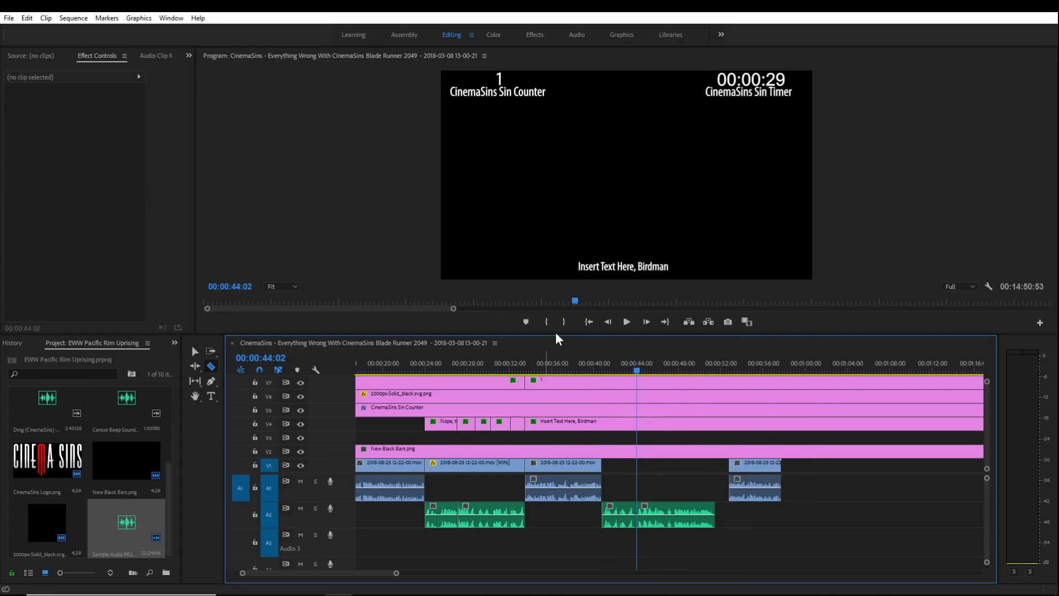
Play back the tightened commentary from 00:00:39:42 to its end at 00:00:51:29.
{"action": "left_click", "coordinate": [592, 359]}
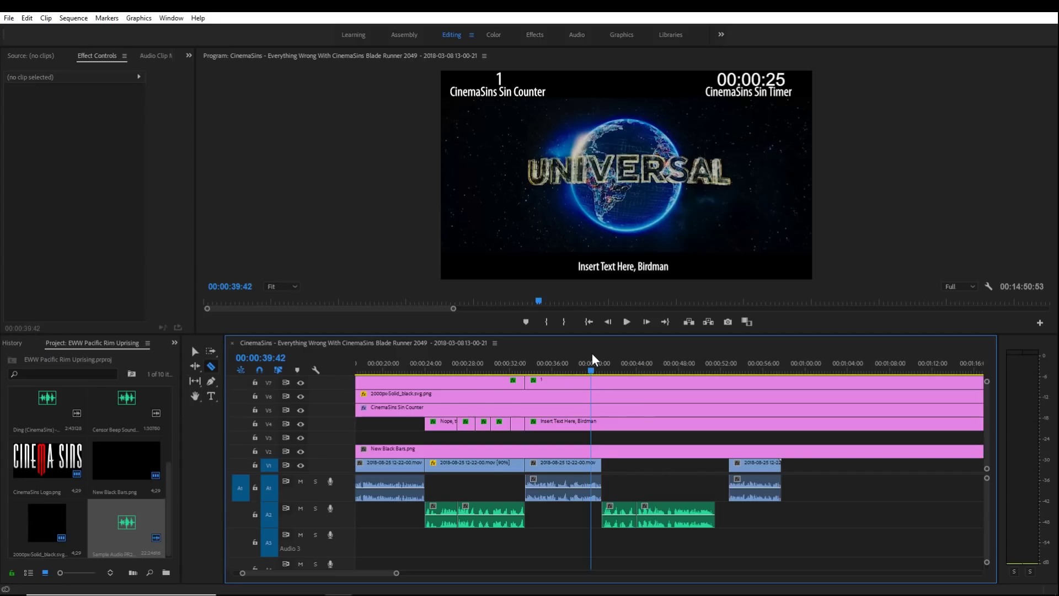
{"action": "key", "text": "space"}
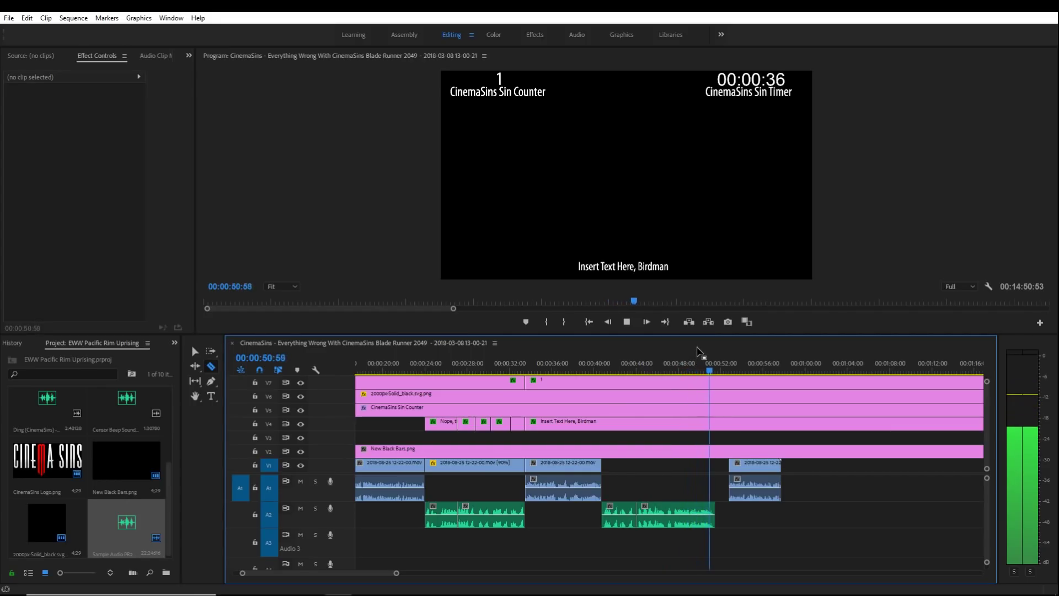
{"action": "key", "text": "space"}
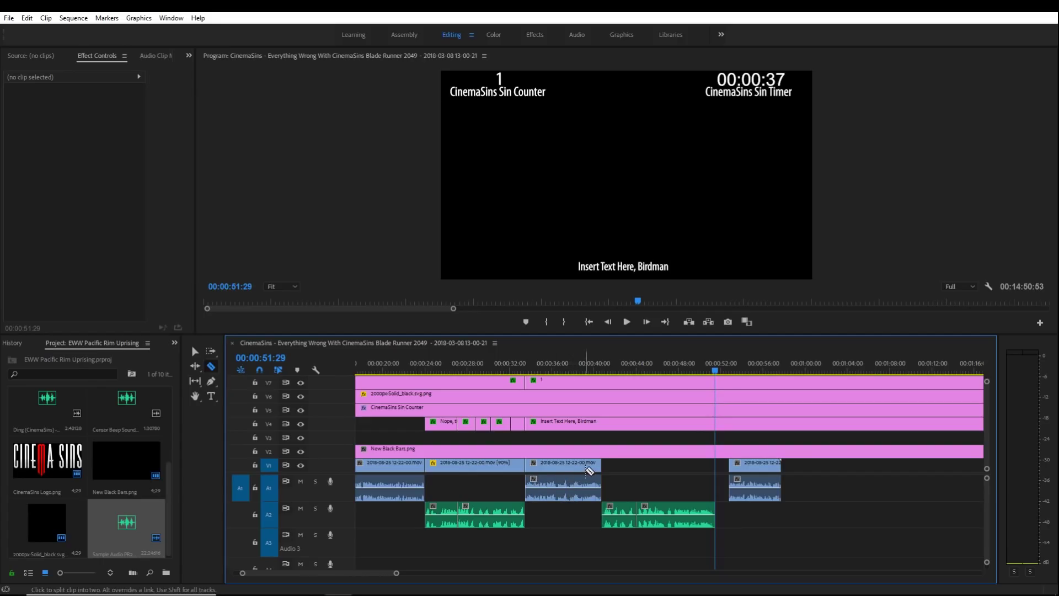
Cover the commentary with a copy of the preceding unlinked footage, slowed to 65% speed and trimmed to end at 00:00:51:29.
{"action": "key", "text": "v"}
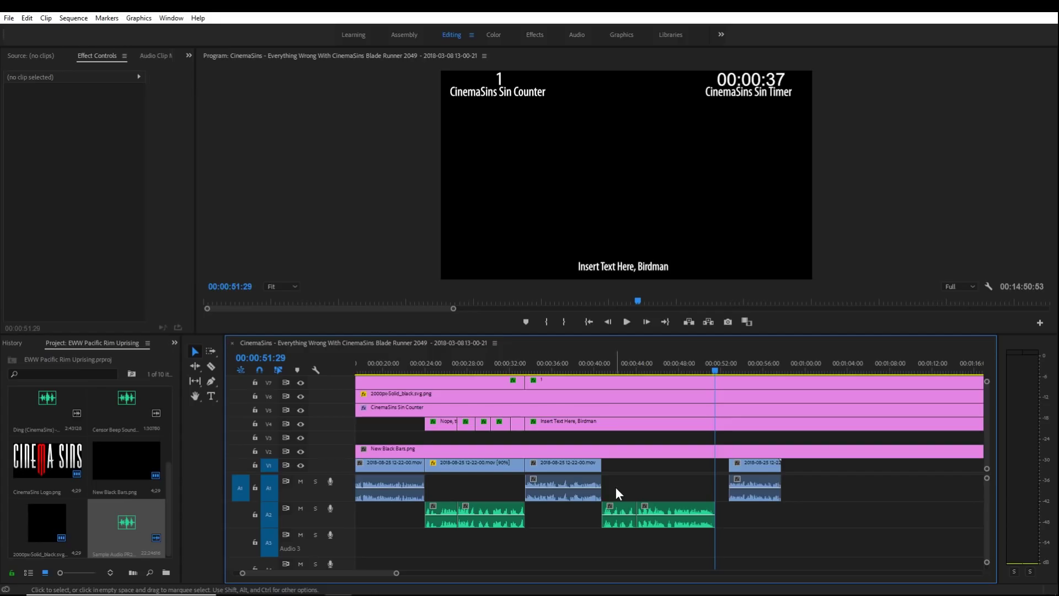
{"action": "left_click_drag", "start_coordinate": [582, 469], "coordinate": [660, 465]}
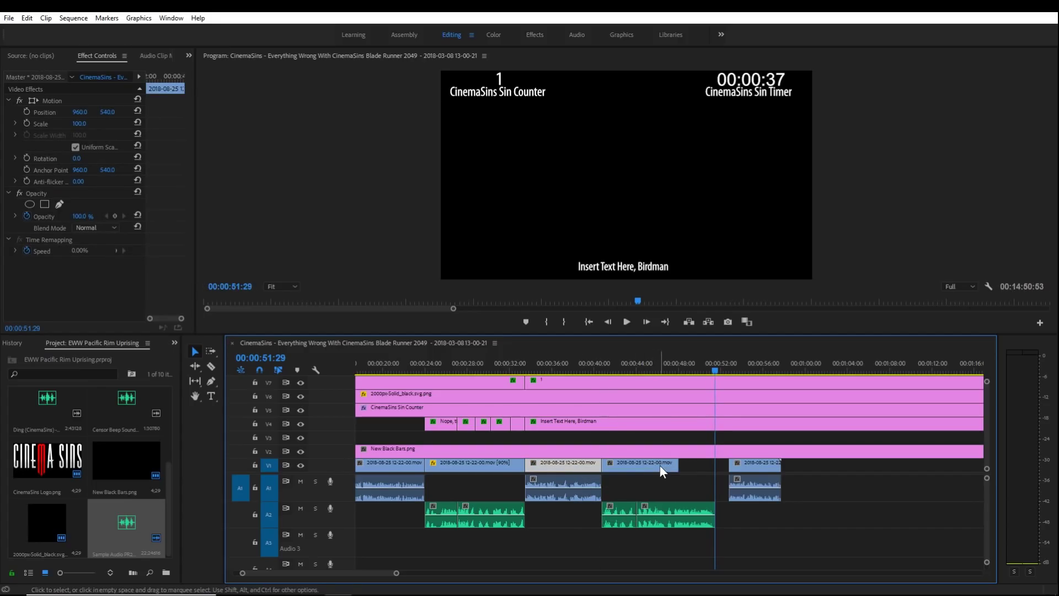
{"action": "right_click", "coordinate": [661, 465]}
{"action": "left_click", "coordinate": [705, 390]}
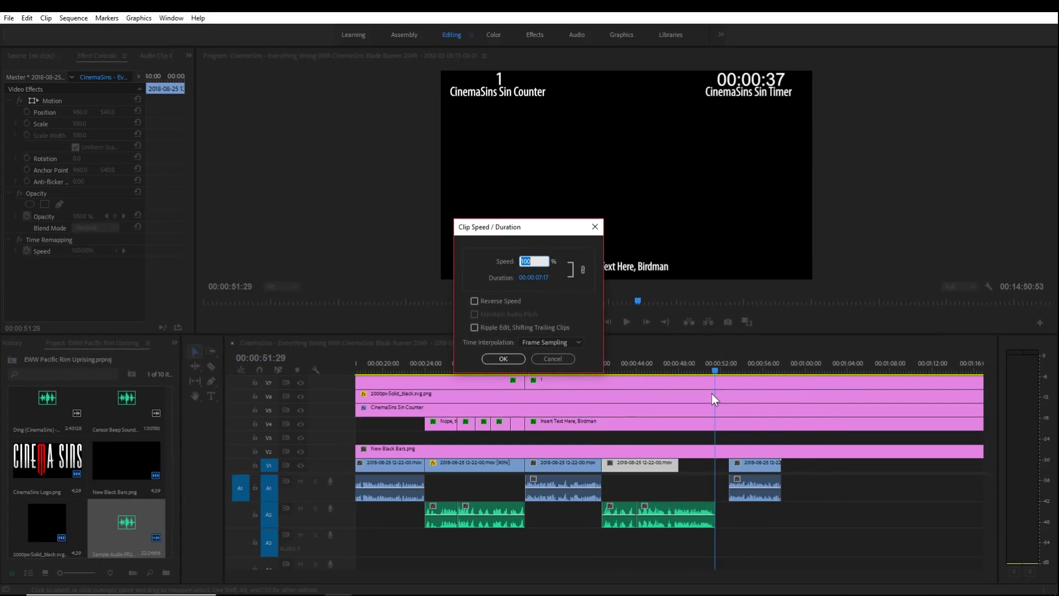
{"action": "type", "text": "65"}
{"action": "key", "text": "Return"}
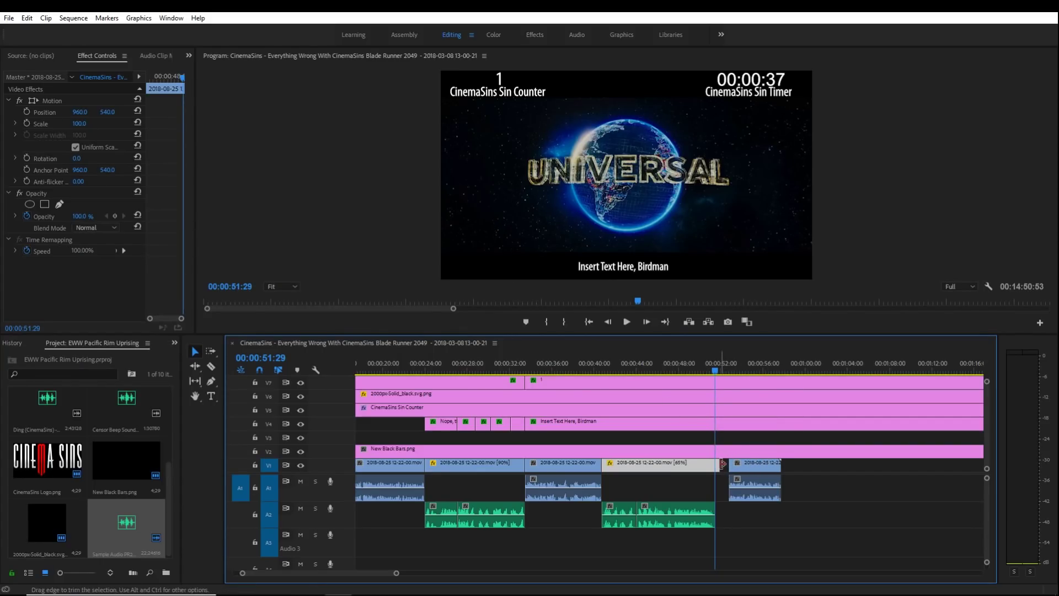
{"action": "left_click_drag", "start_coordinate": [722, 463], "coordinate": [716, 463]}
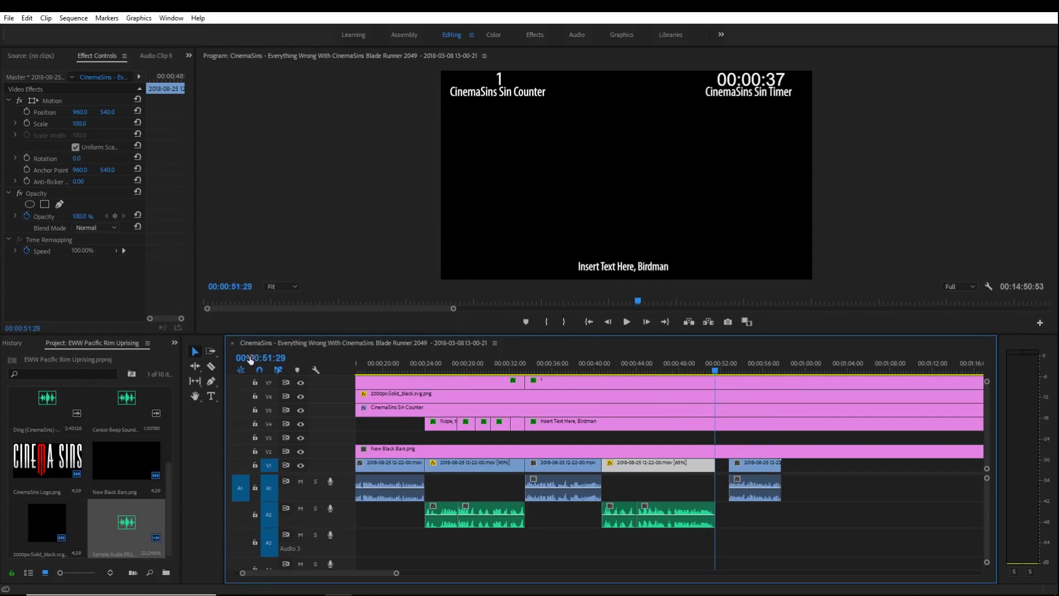
Split the sin counter graphic at 00:00:51:29 and change the number in the piece following the cut to 2.
{"action": "left_click", "coordinate": [212, 367]}
{"action": "left_click", "coordinate": [715, 381]}
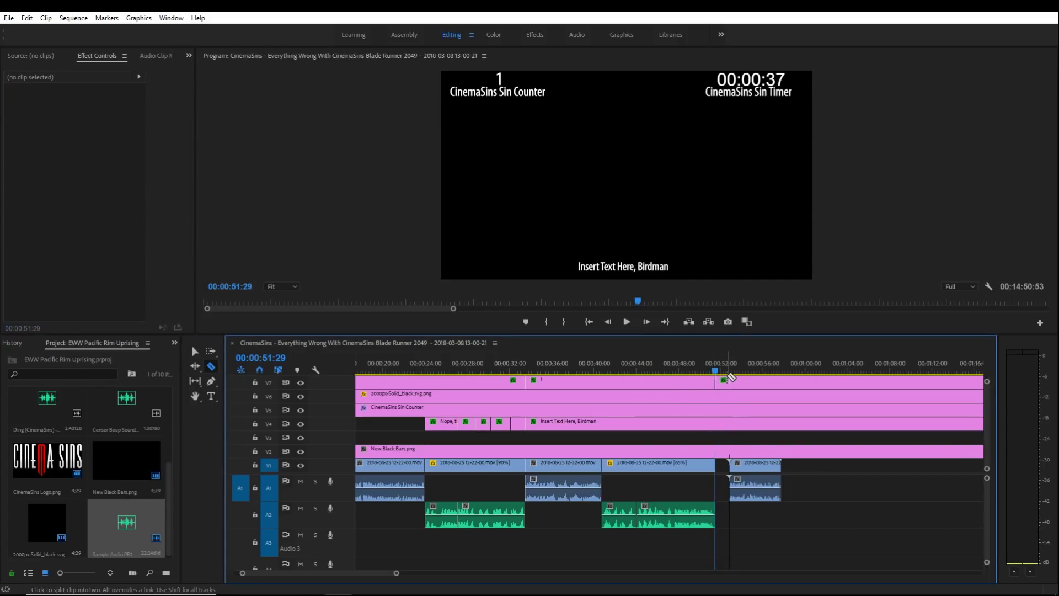
{"action": "key", "text": "v"}
{"action": "left_click", "coordinate": [726, 376]}
{"action": "left_click", "coordinate": [723, 369]}
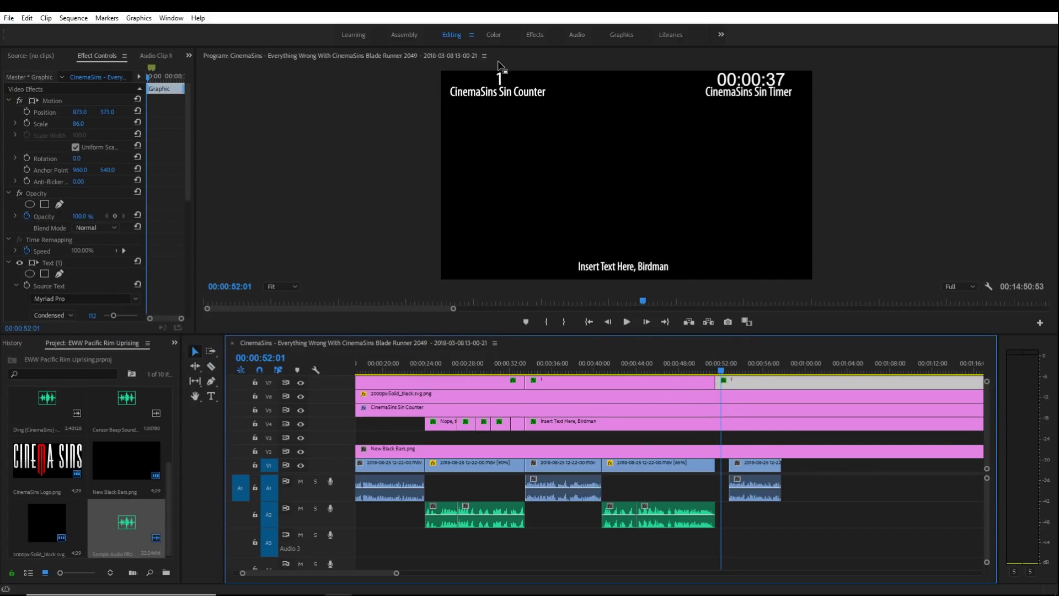
{"action": "double_click", "coordinate": [500, 86]}
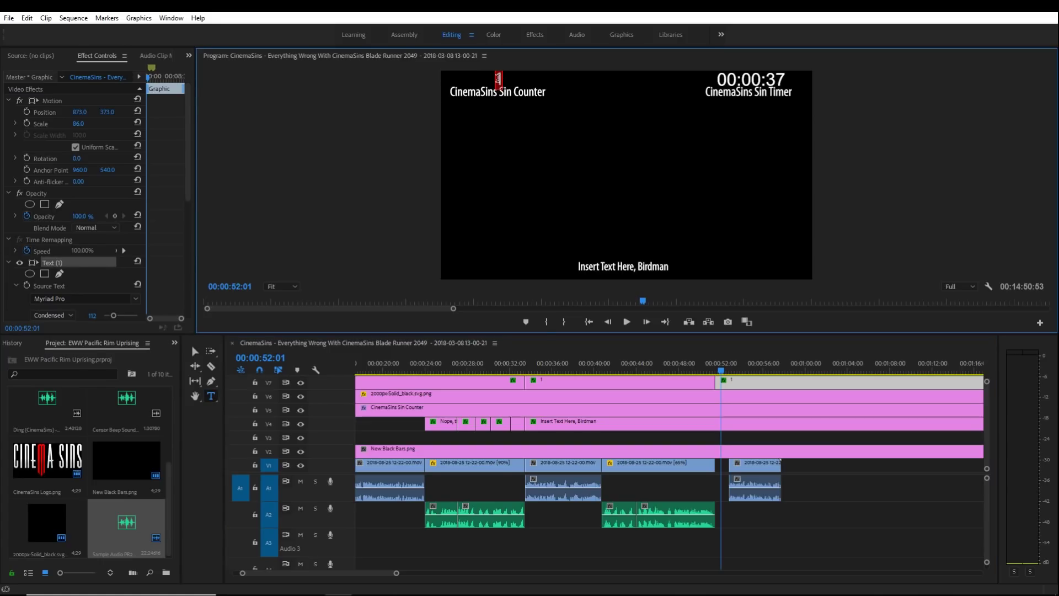
Play back the slowed footage with the commentary from 00:00:40:13 until the sin counter changes to 2.
{"action": "left_click", "coordinate": [597, 363]}
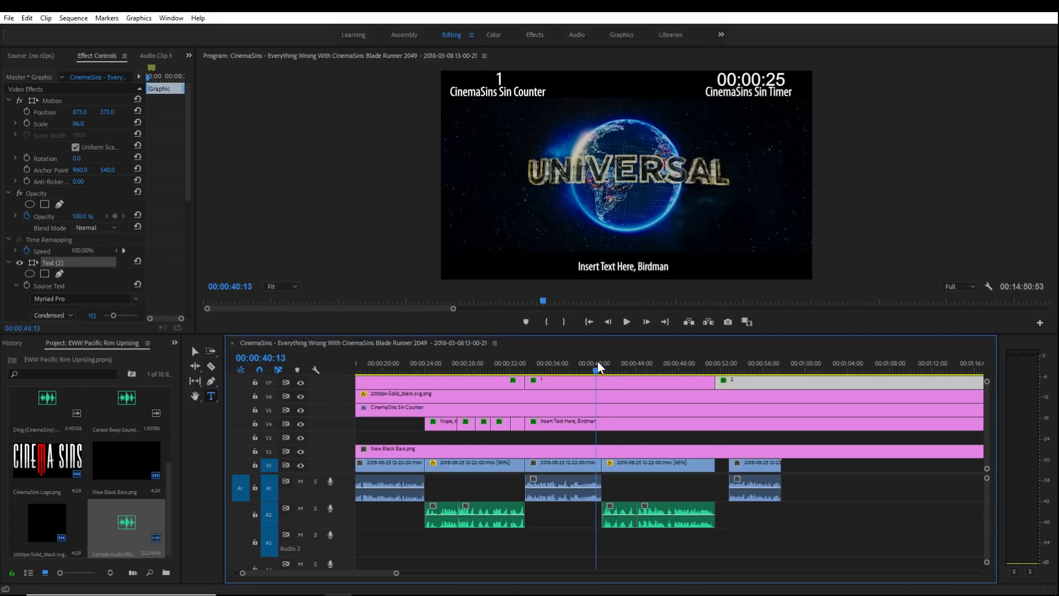
{"action": "key", "text": "space"}
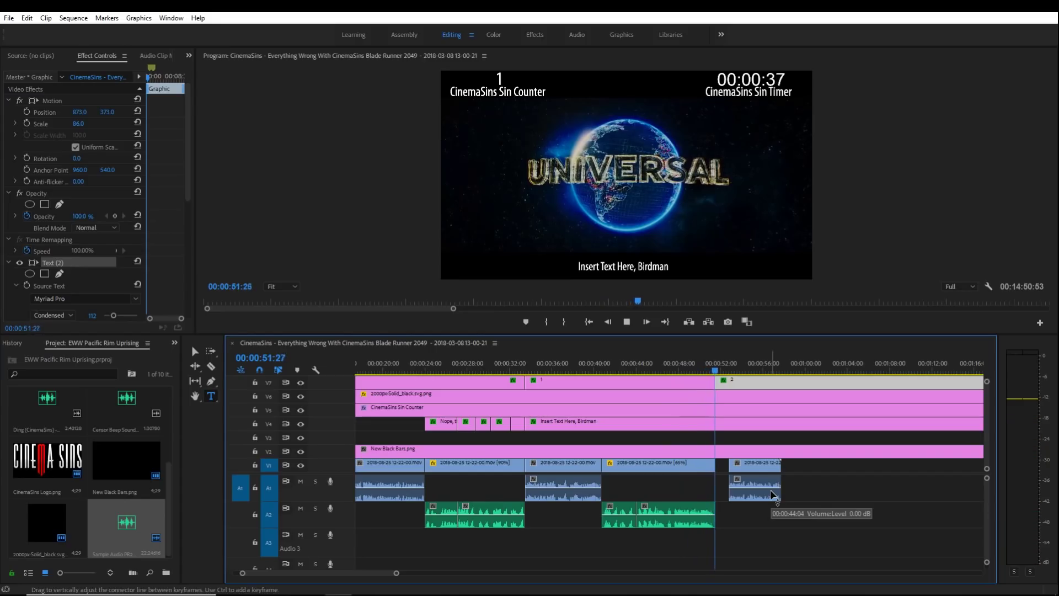
{"action": "key", "text": "space"}
Move the remaining footage piece to start at 00:00:51:29 and play back the transition from 00:00:50:14.
{"action": "left_click", "coordinate": [758, 475]}
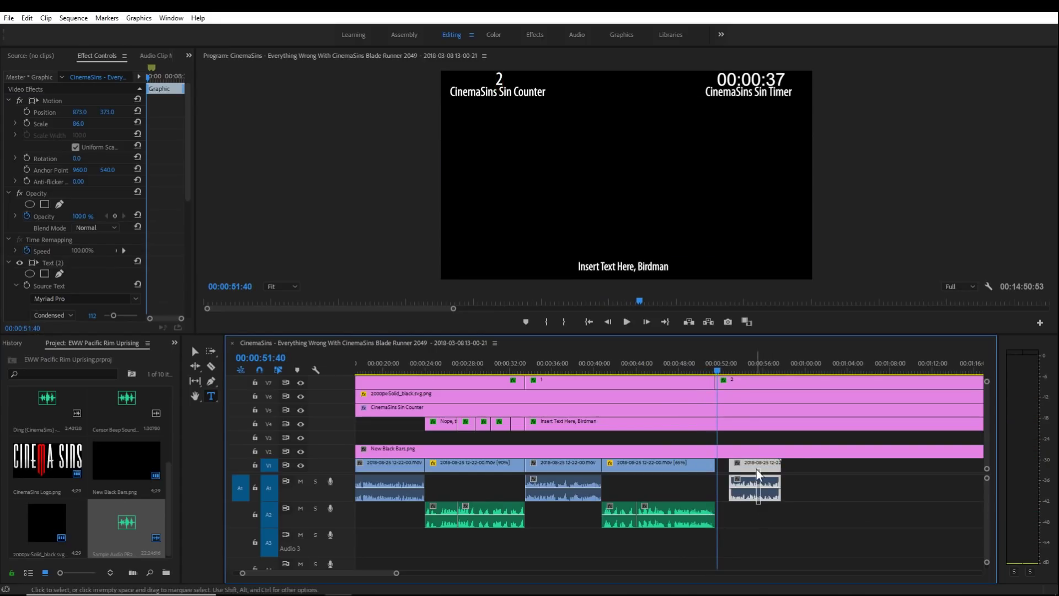
{"action": "left_click_drag", "start_coordinate": [759, 475], "coordinate": [746, 475]}
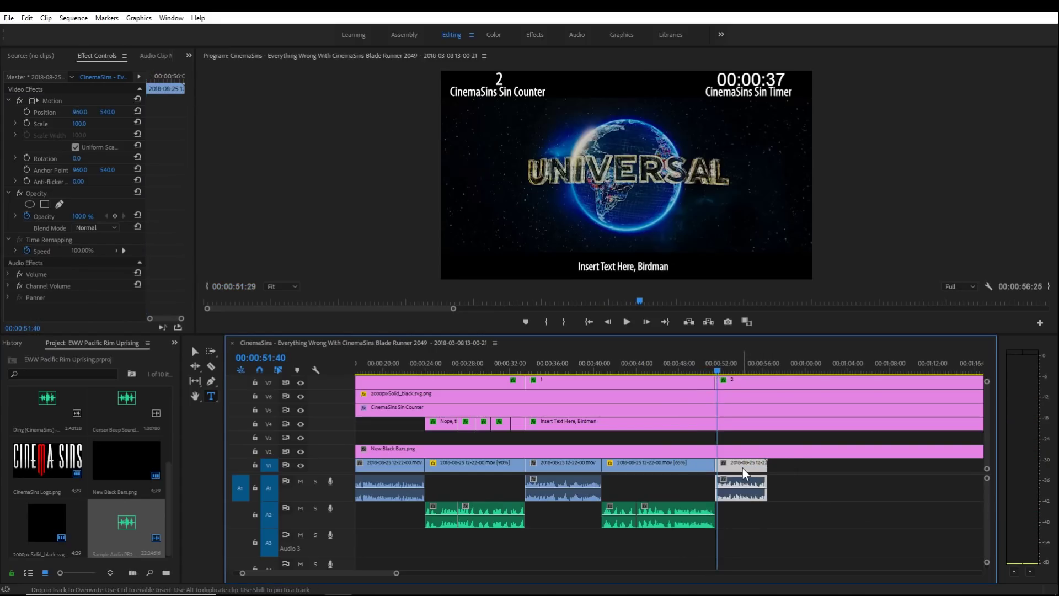
{"action": "left_click", "coordinate": [702, 366]}
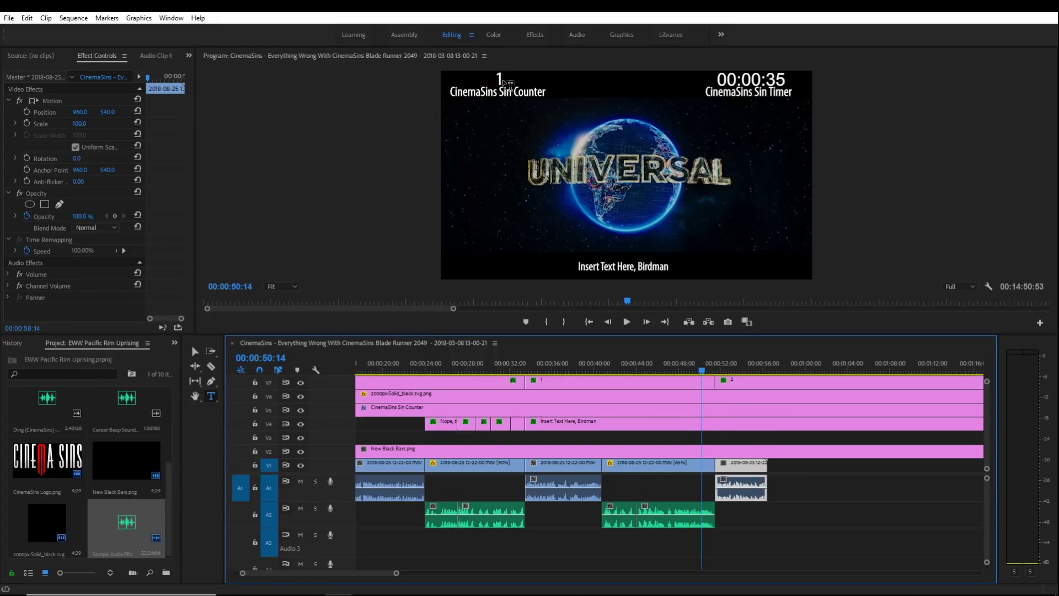
{"action": "key", "text": "space"}
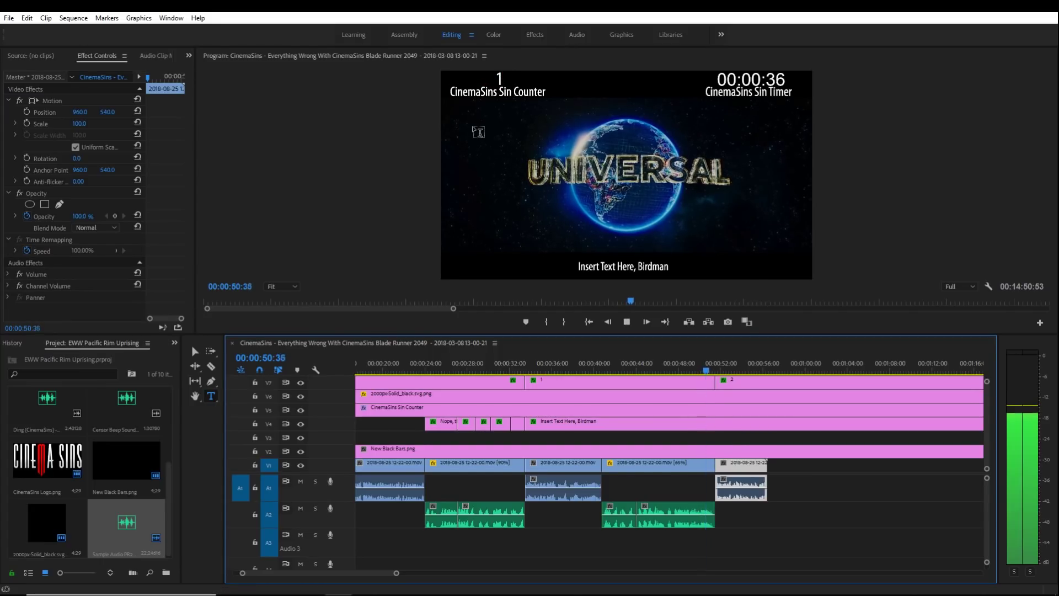
{"action": "key", "text": "space"}
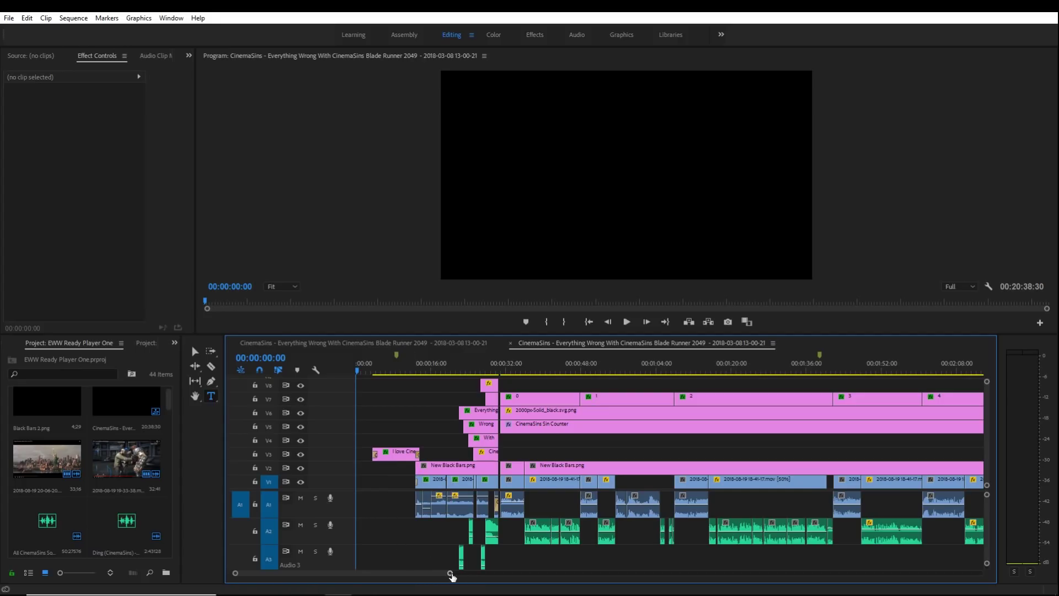
Examine the finished Ready Player One sequence across its whole timeline, including the arrangement of footage, commentary and counter clips around 00:13:59:22.
{"action": "left_click_drag", "start_coordinate": [451, 574], "coordinate": [883, 519]}
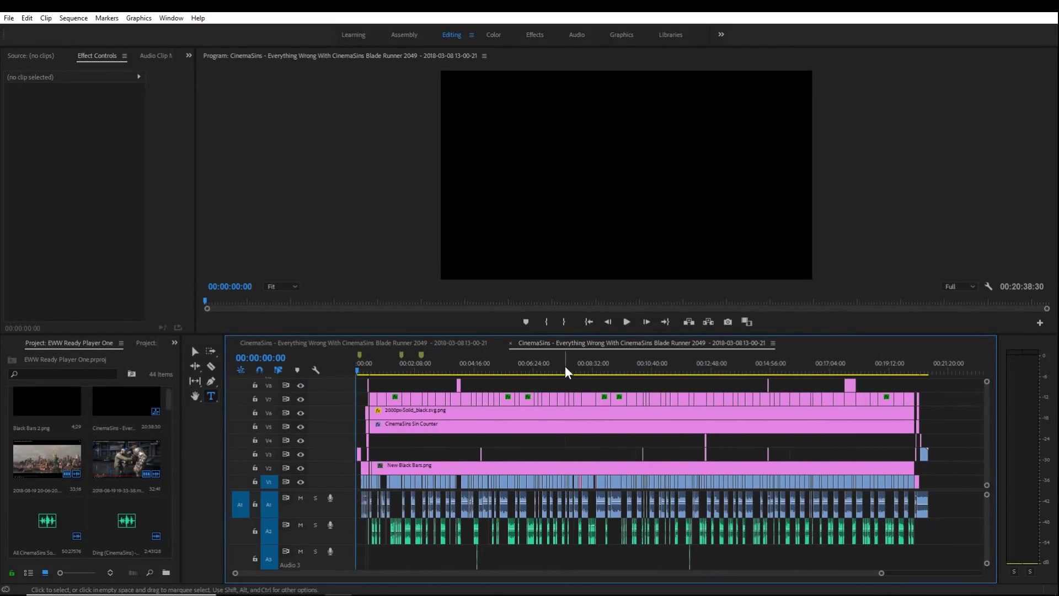
{"action": "left_click_drag", "start_coordinate": [568, 370], "coordinate": [606, 371]}
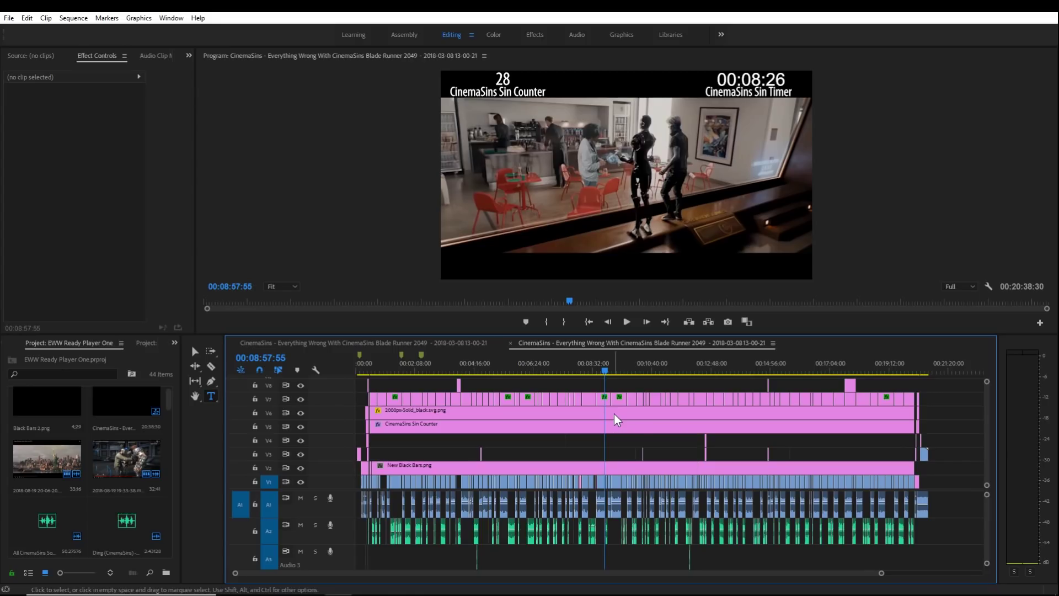
{"action": "left_click_drag", "start_coordinate": [589, 574], "coordinate": [631, 574]}
{"action": "left_click_drag", "start_coordinate": [541, 364], "coordinate": [646, 370]}
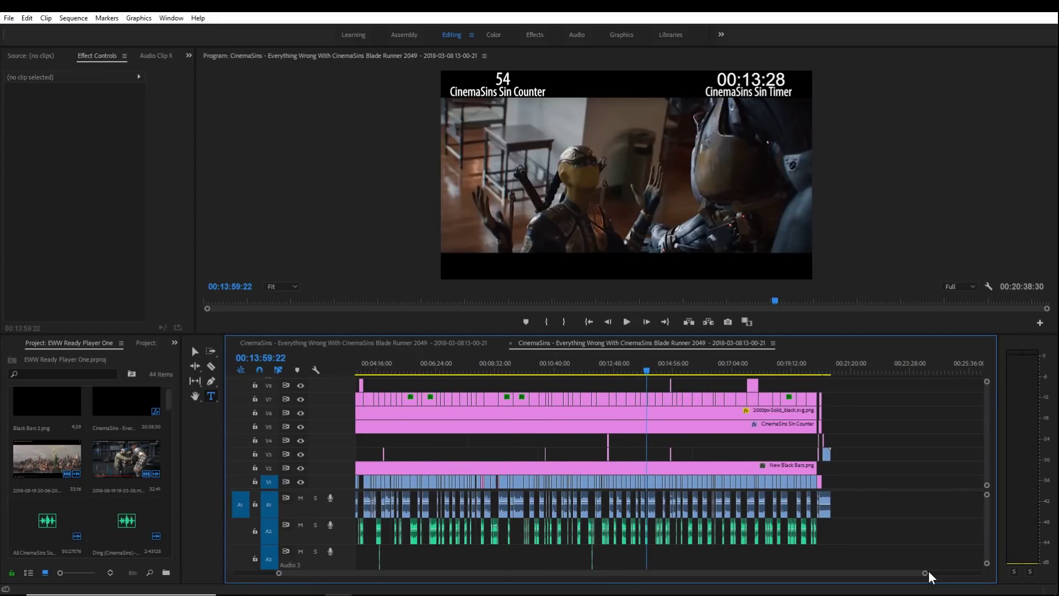
{"action": "left_click_drag", "start_coordinate": [926, 572], "coordinate": [700, 593]}
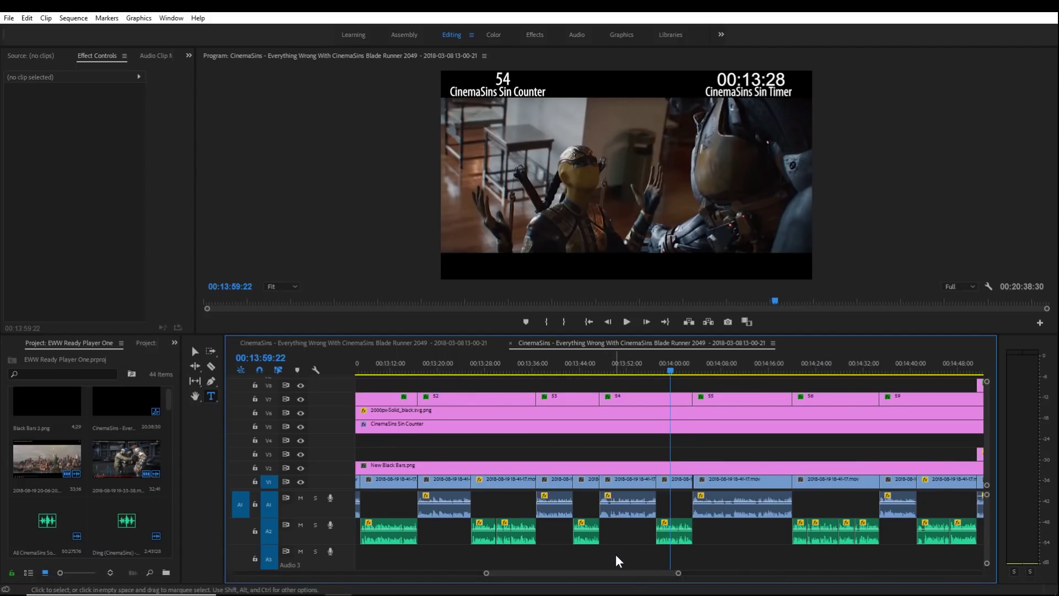
{"action": "left_click_drag", "start_coordinate": [679, 574], "coordinate": [886, 568]}
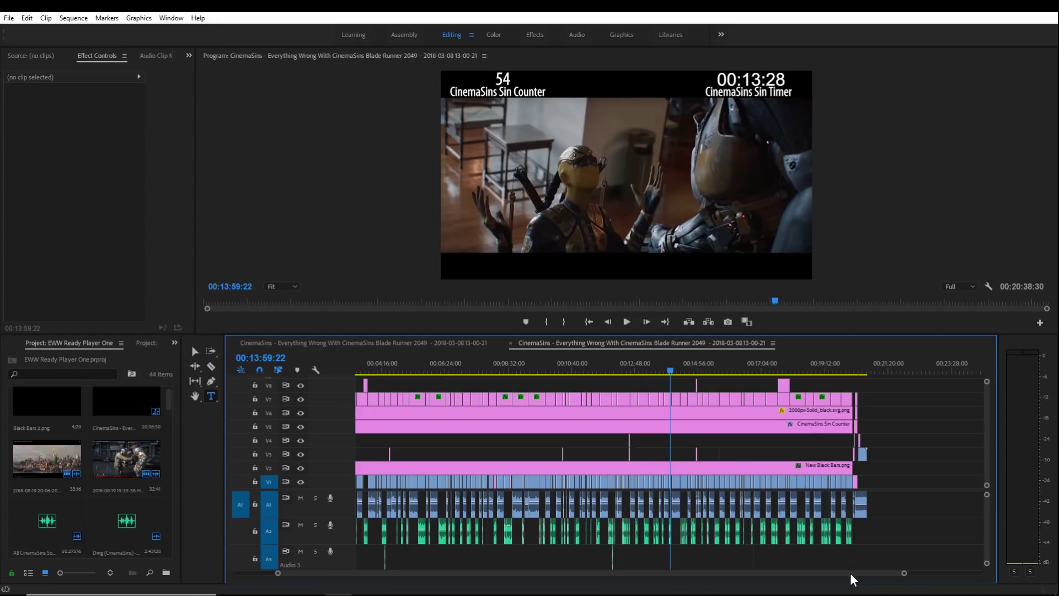
{"action": "left_click_drag", "start_coordinate": [853, 580], "coordinate": [874, 577]}
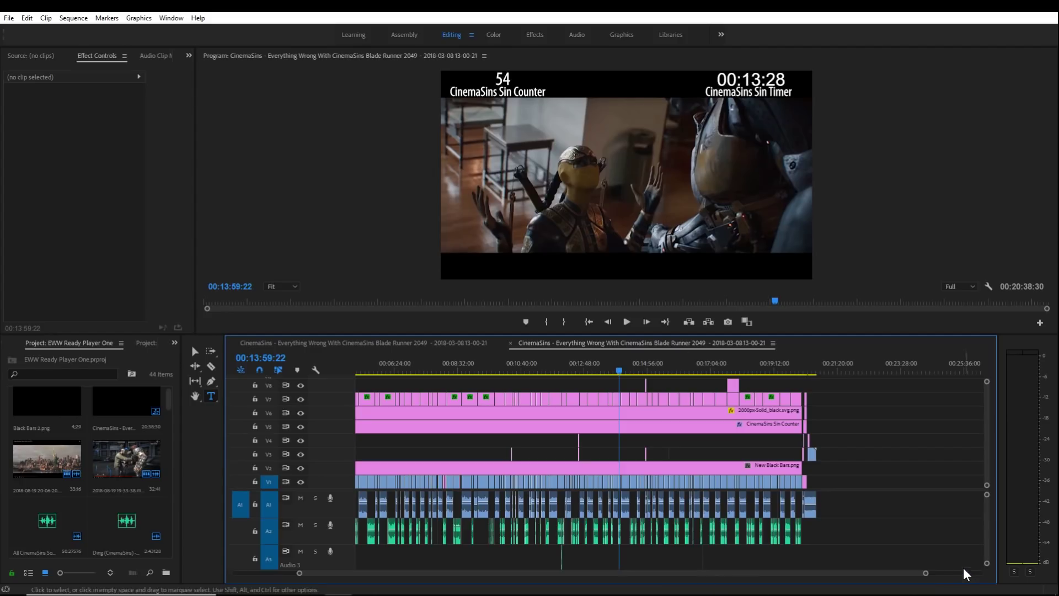
{"action": "left_click_drag", "start_coordinate": [912, 574], "coordinate": [555, 586]}
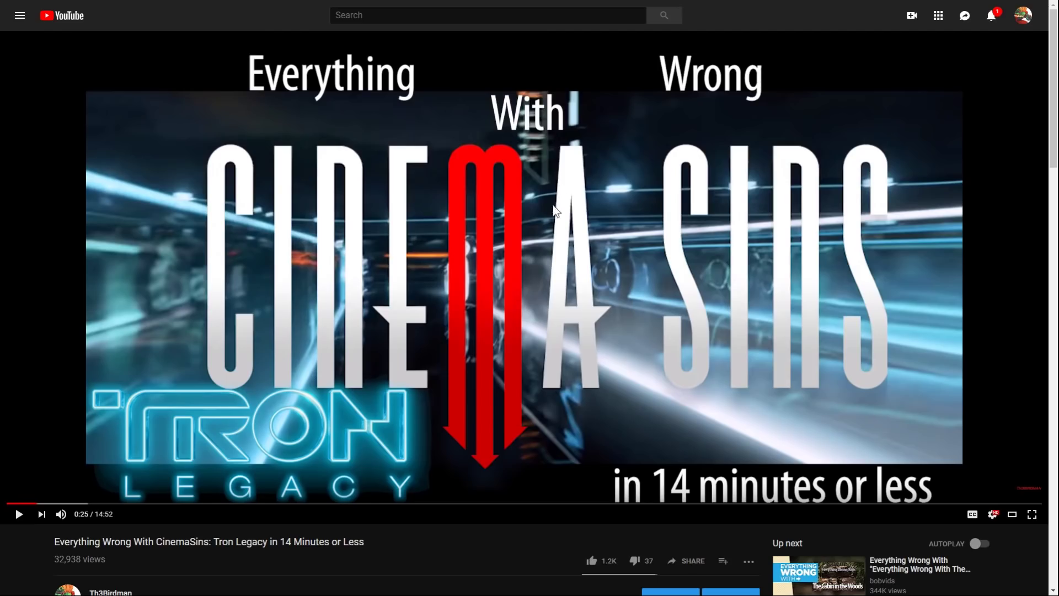
Switch to the Tron Legacy CinemaSins video on YouTube and expand its full description.
{"action": "scroll", "coordinate": [614, 270], "scroll_direction": "down", "scroll_amount": 10}
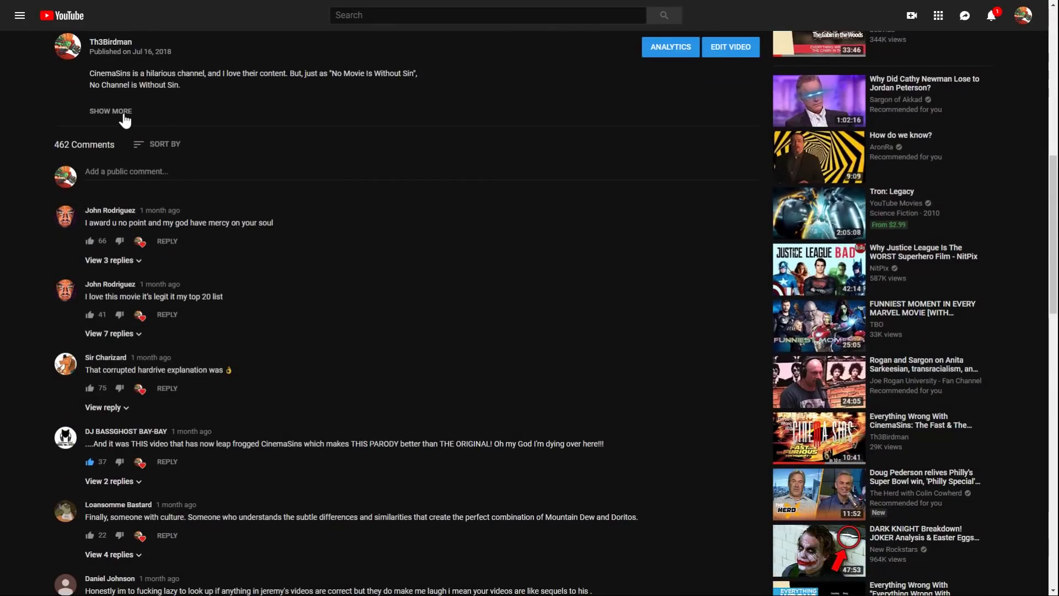
{"action": "left_click", "coordinate": [124, 114]}
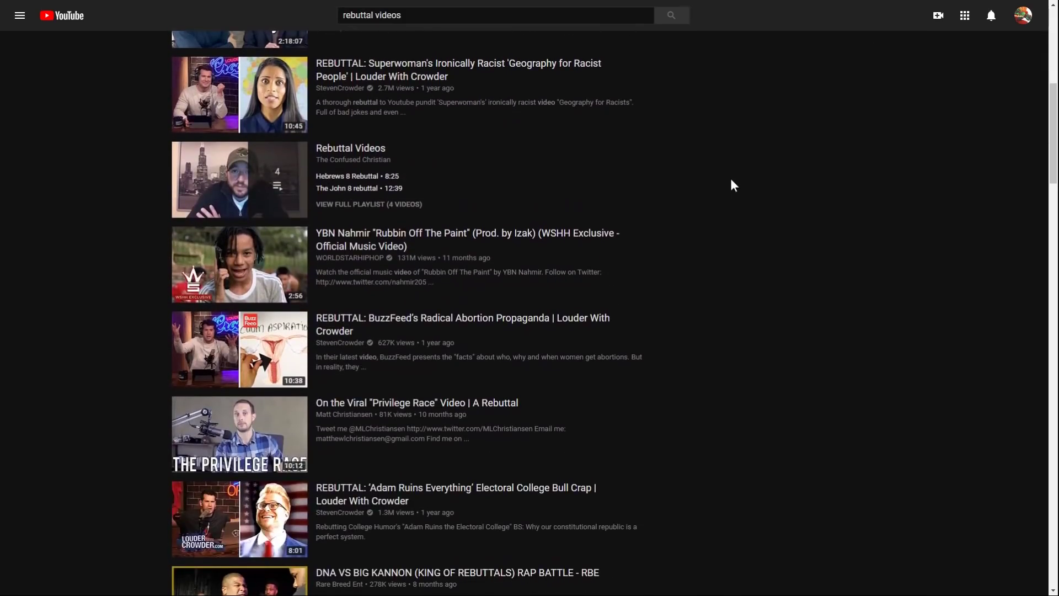
Browse the YouTube results for "rebuttal videos" and the EWW CinemaSins playlist.
{"action": "scroll", "coordinate": [724, 203], "scroll_direction": "down", "scroll_amount": 15}
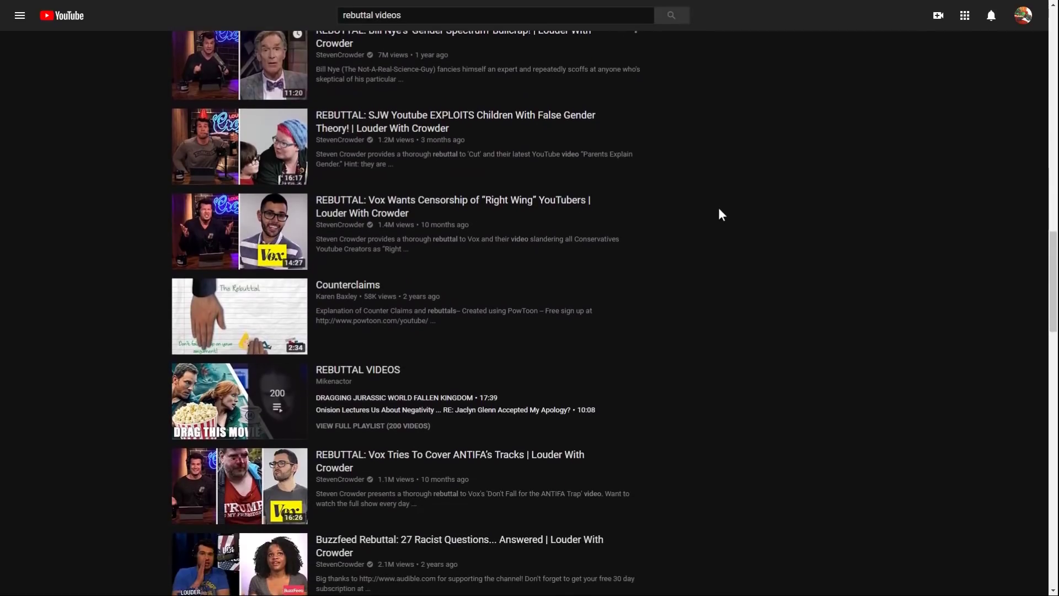
{"action": "scroll", "coordinate": [719, 210], "scroll_direction": "down", "scroll_amount": 6}
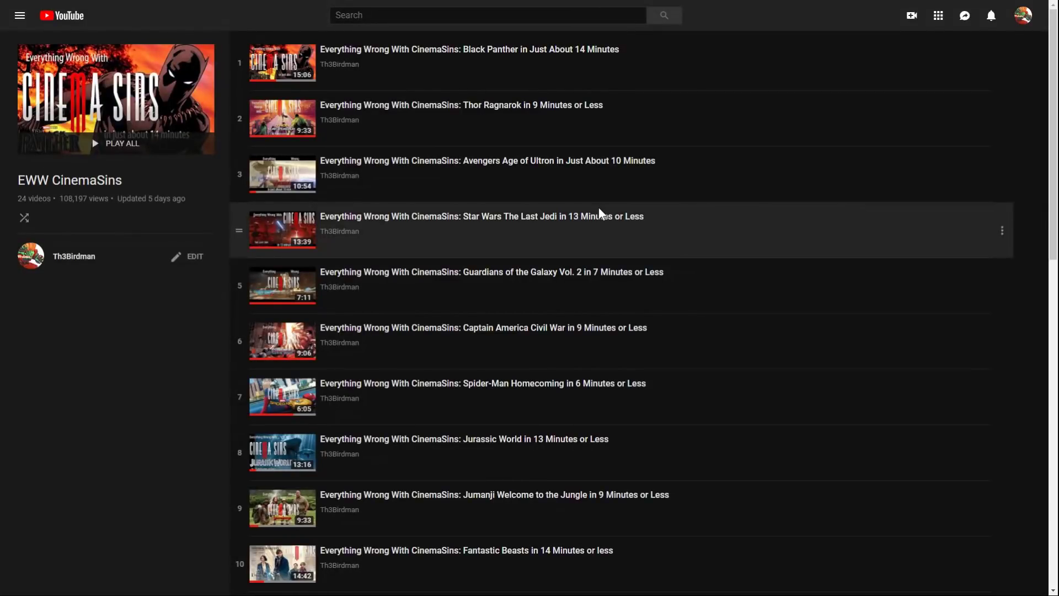
{"action": "scroll", "coordinate": [667, 148], "scroll_direction": "down", "scroll_amount": 10}
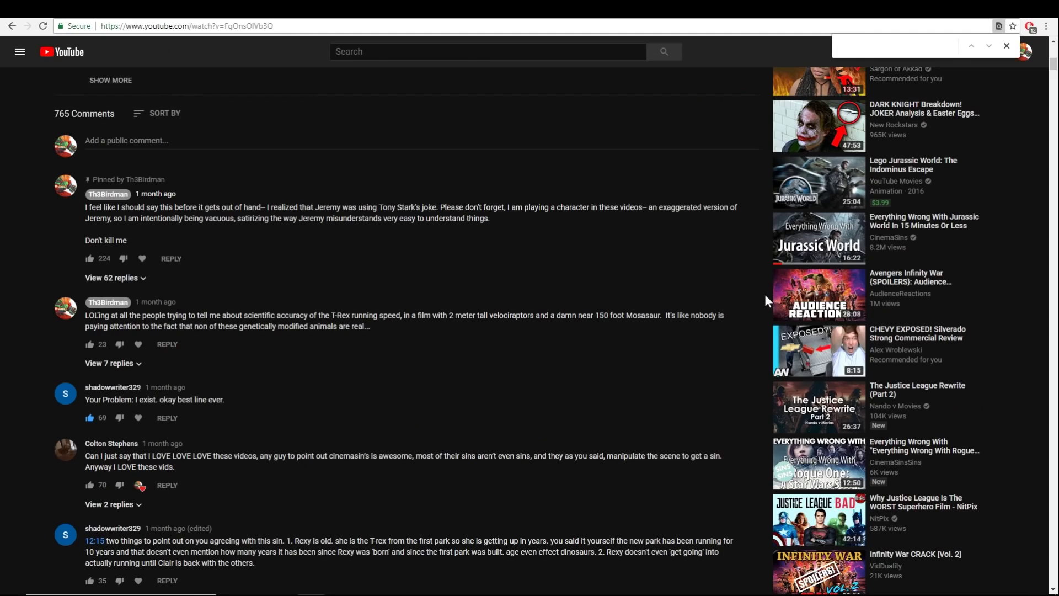
Search the video's comment page for "Rex" and look through the matching comments down the page.
{"action": "type", "text": "Rex"}
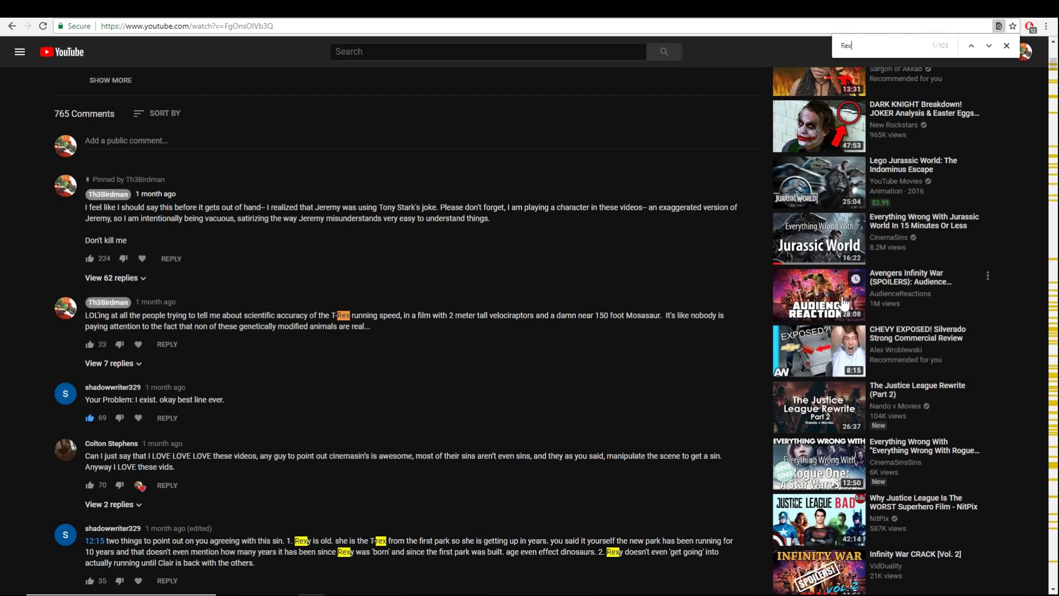
{"action": "scroll", "coordinate": [843, 303], "scroll_direction": "down", "scroll_amount": 20}
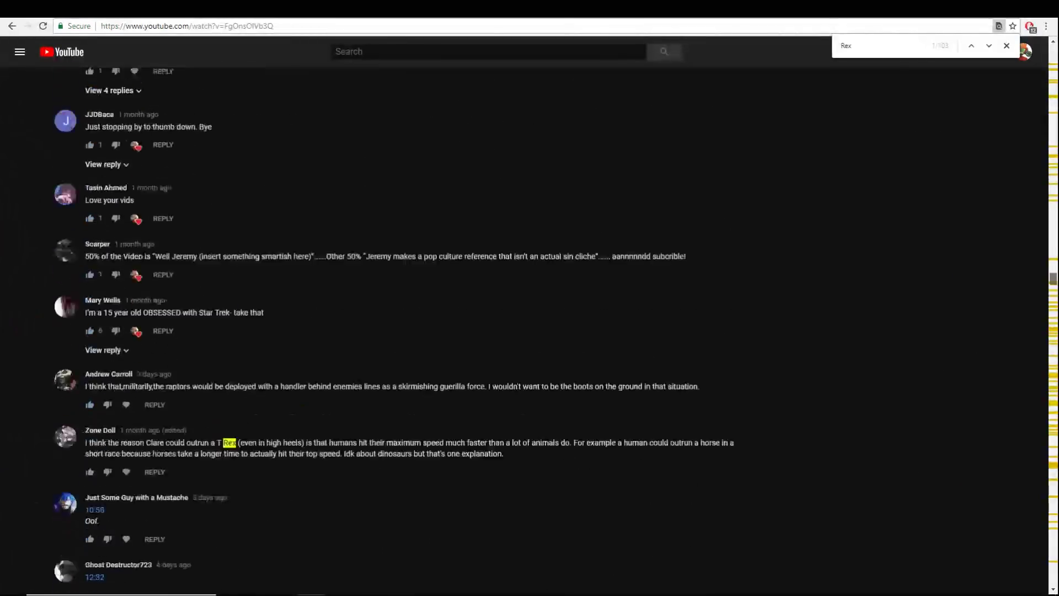
{"action": "left_click_drag", "start_coordinate": [1053, 279], "coordinate": [1046, 570]}
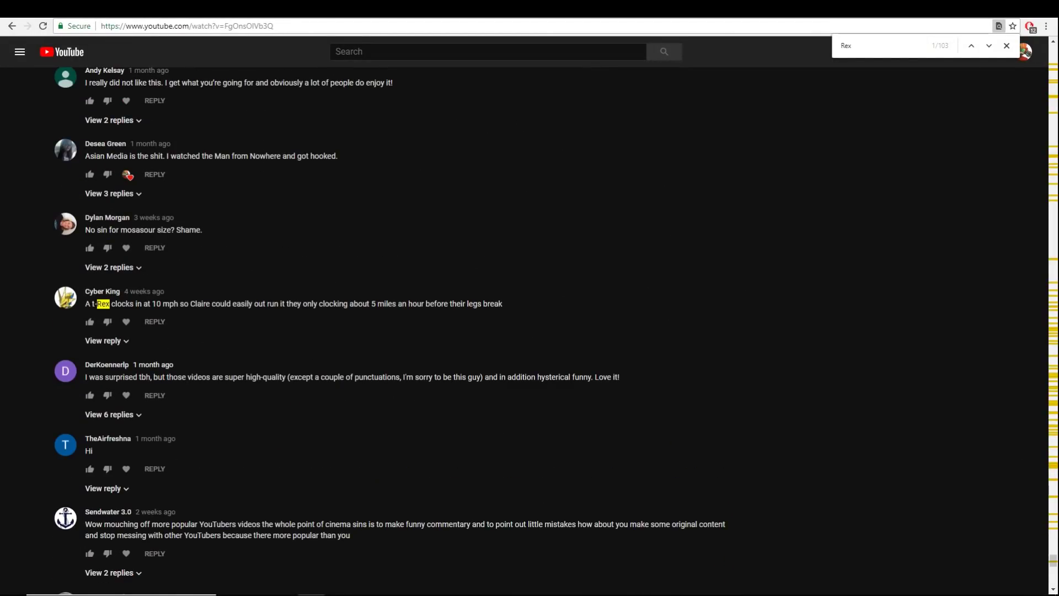